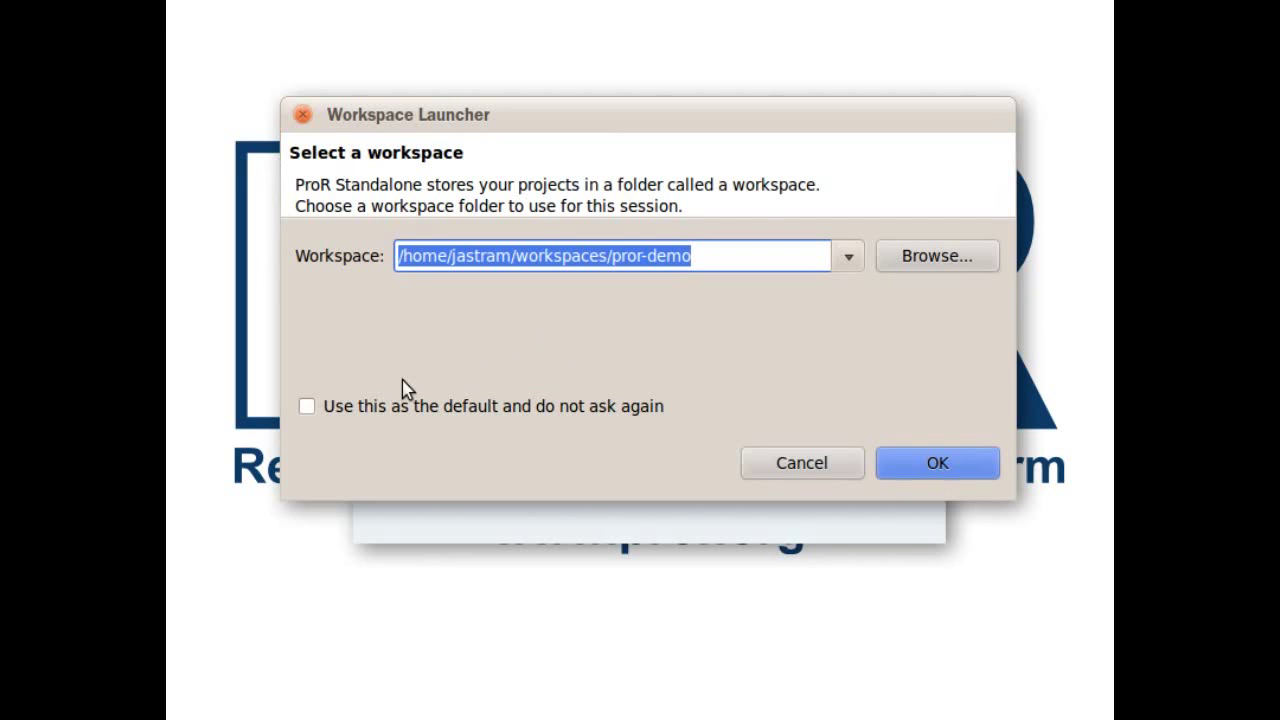
# - Set the pror-demo workspace as the default and launch ProR
pyautogui.click(360, 412)
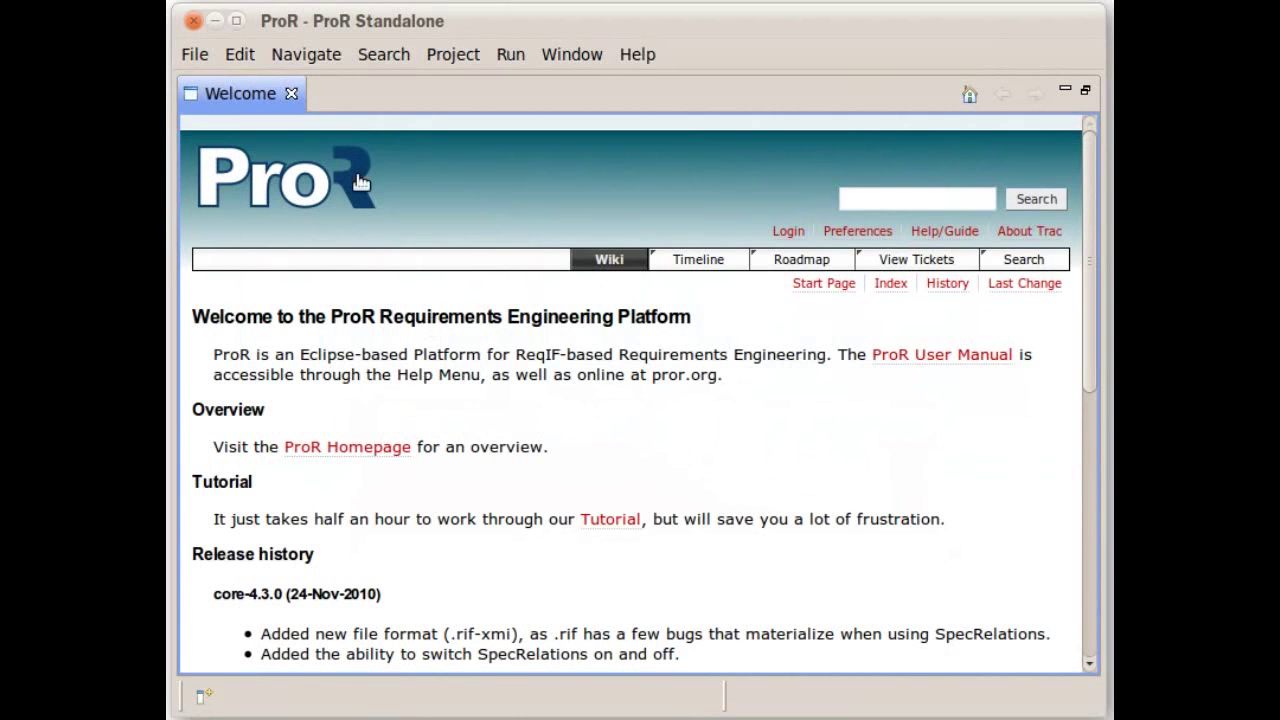
# - Close the Welcome page and create a General project named Sandbox
pyautogui.click(292, 93)
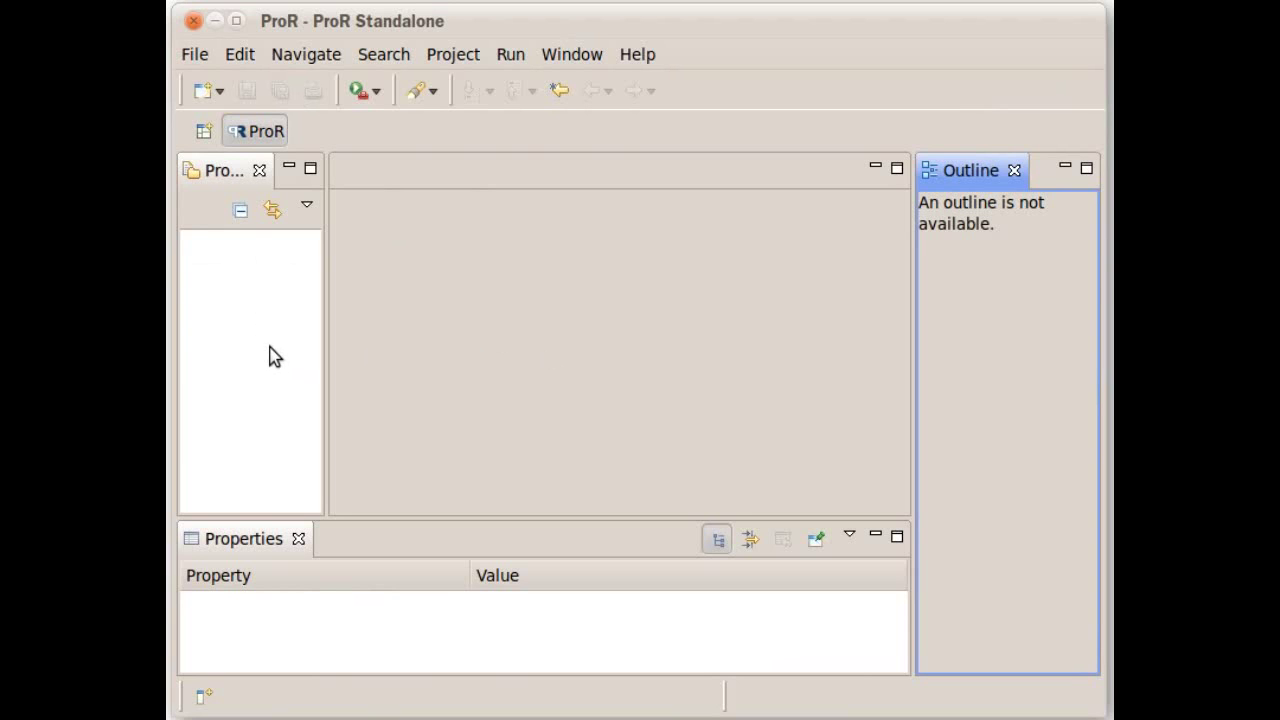
pyautogui.click(227, 293)
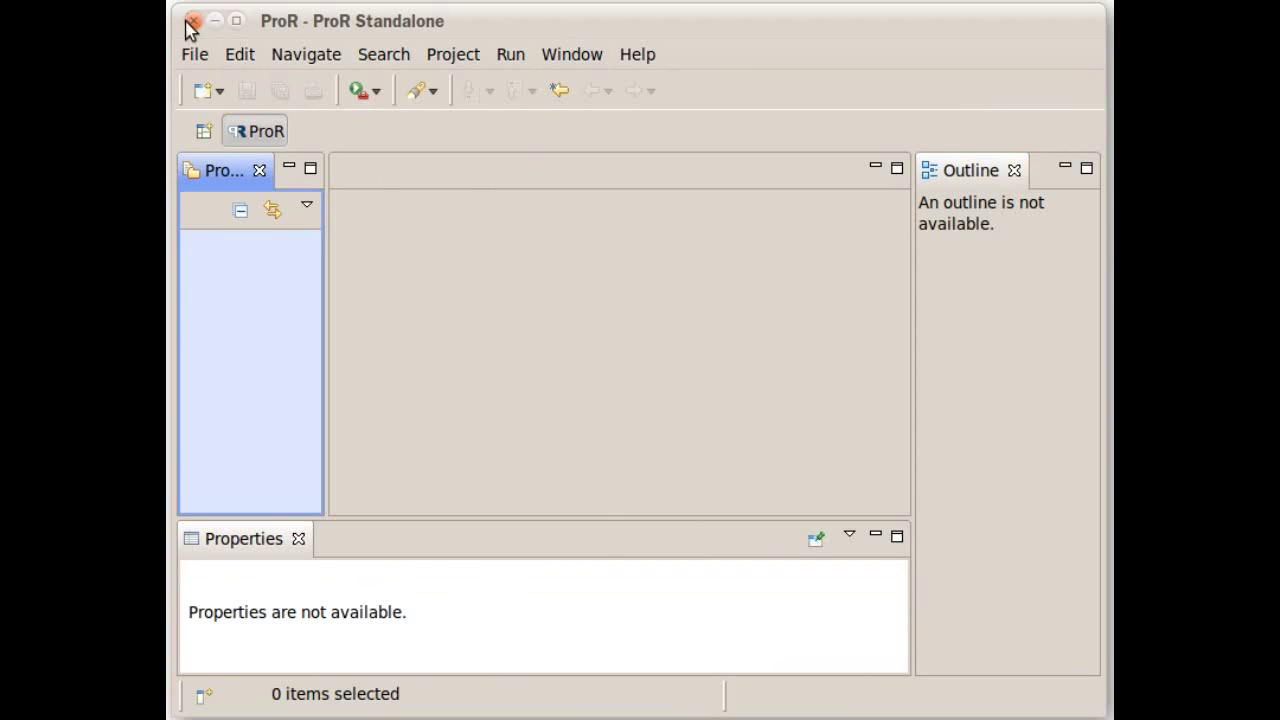
pyautogui.click(192, 55)
pyautogui.moveTo(220, 83)
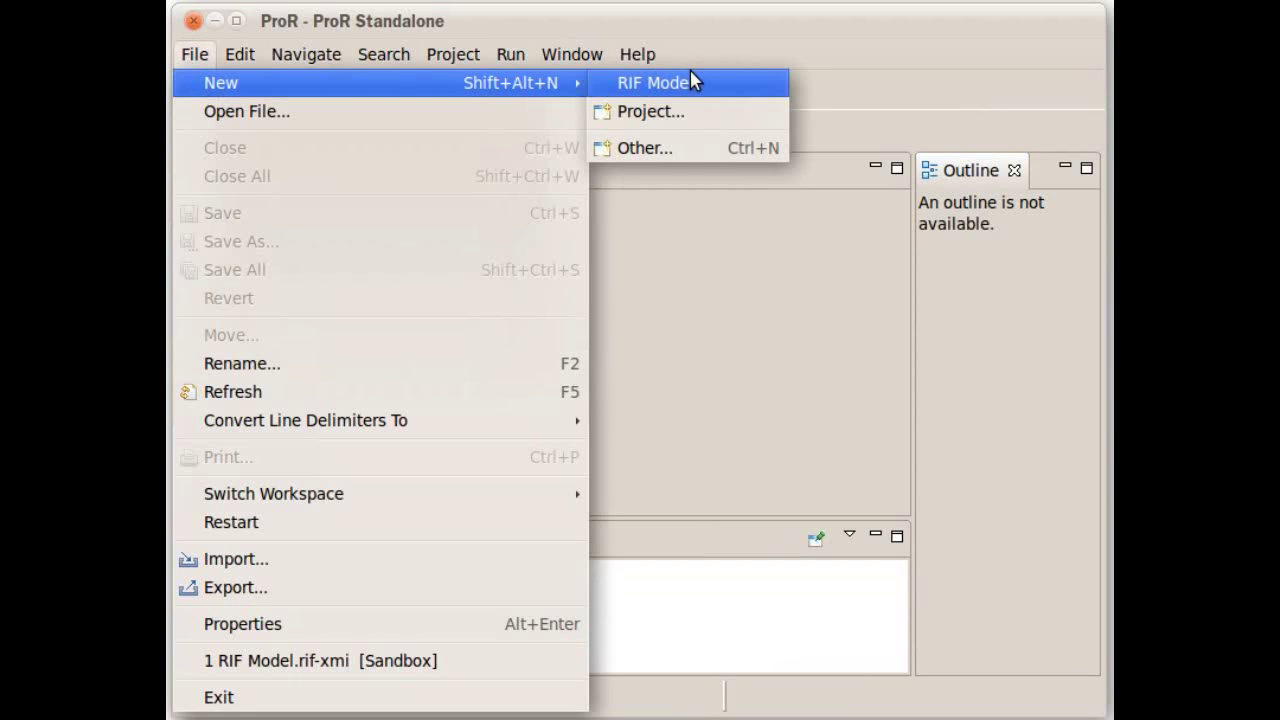
pyautogui.click(678, 112)
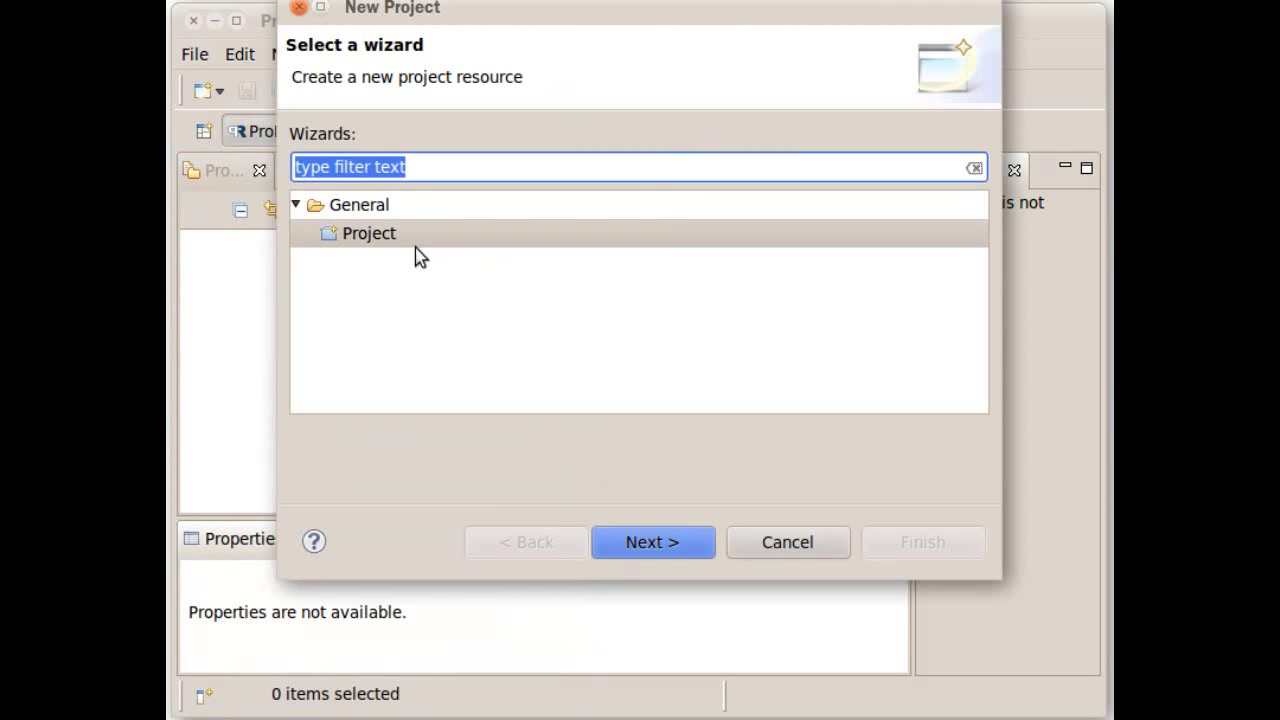
pyautogui.click(676, 548)
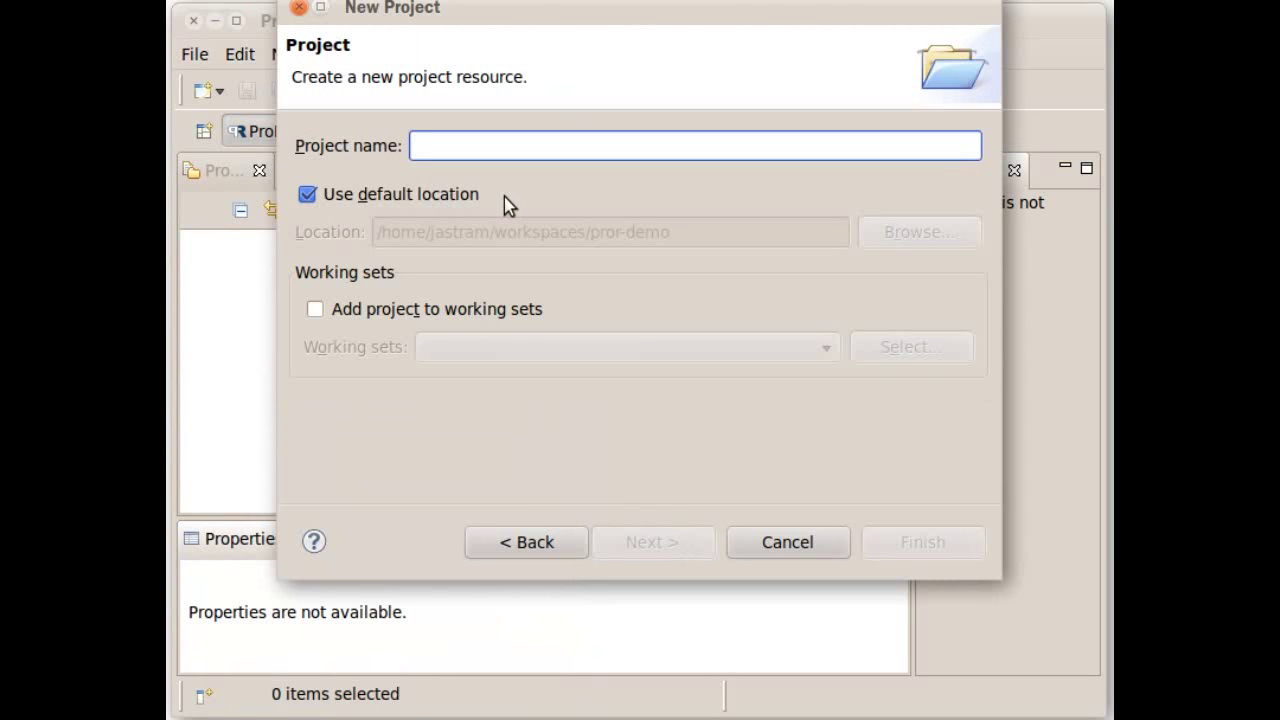
pyautogui.write('Sandbox')
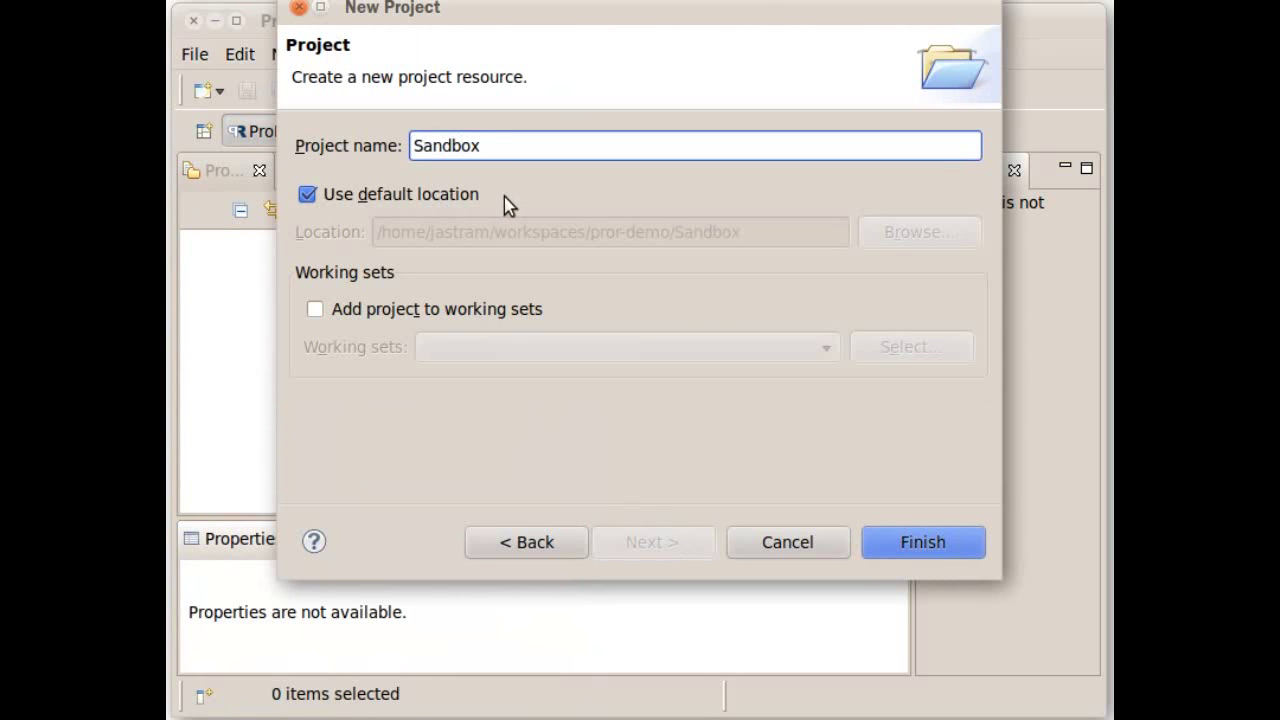
pyautogui.click(962, 553)
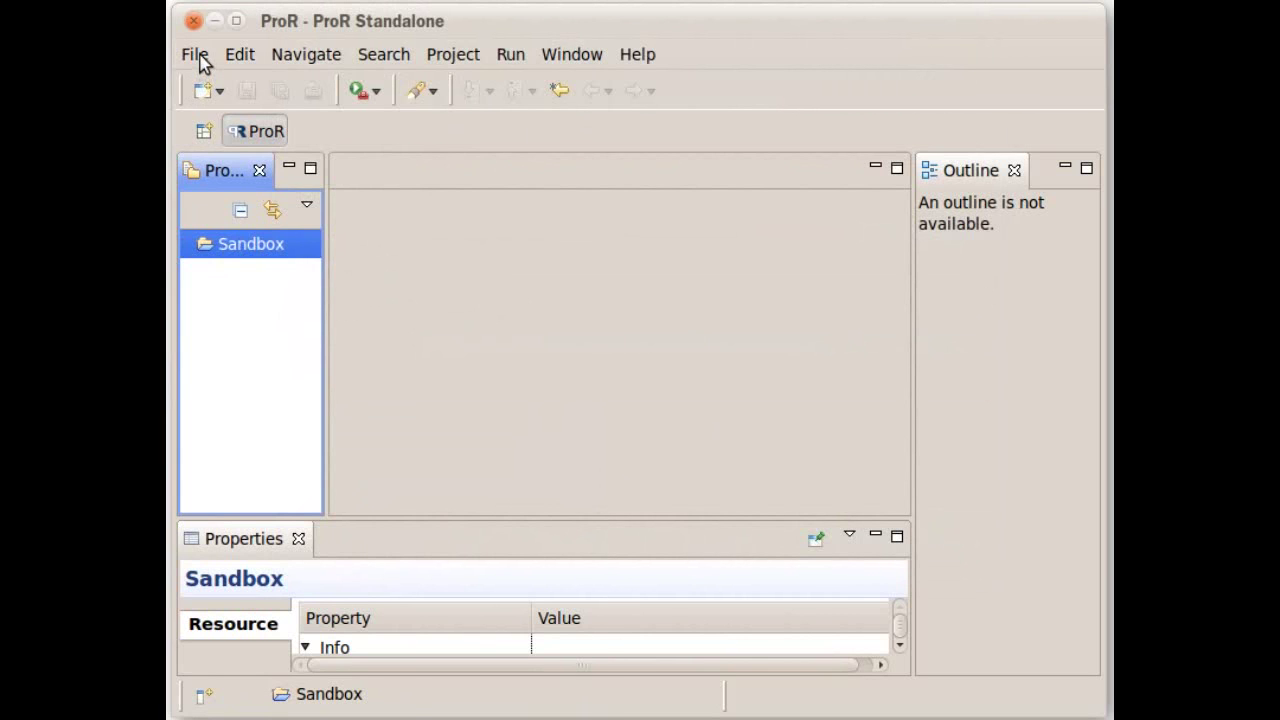
# - Create a new RIF model named Demo.rif-xmi in the Sandbox project and open it
pyautogui.click(197, 56)
pyautogui.moveTo(322, 87)
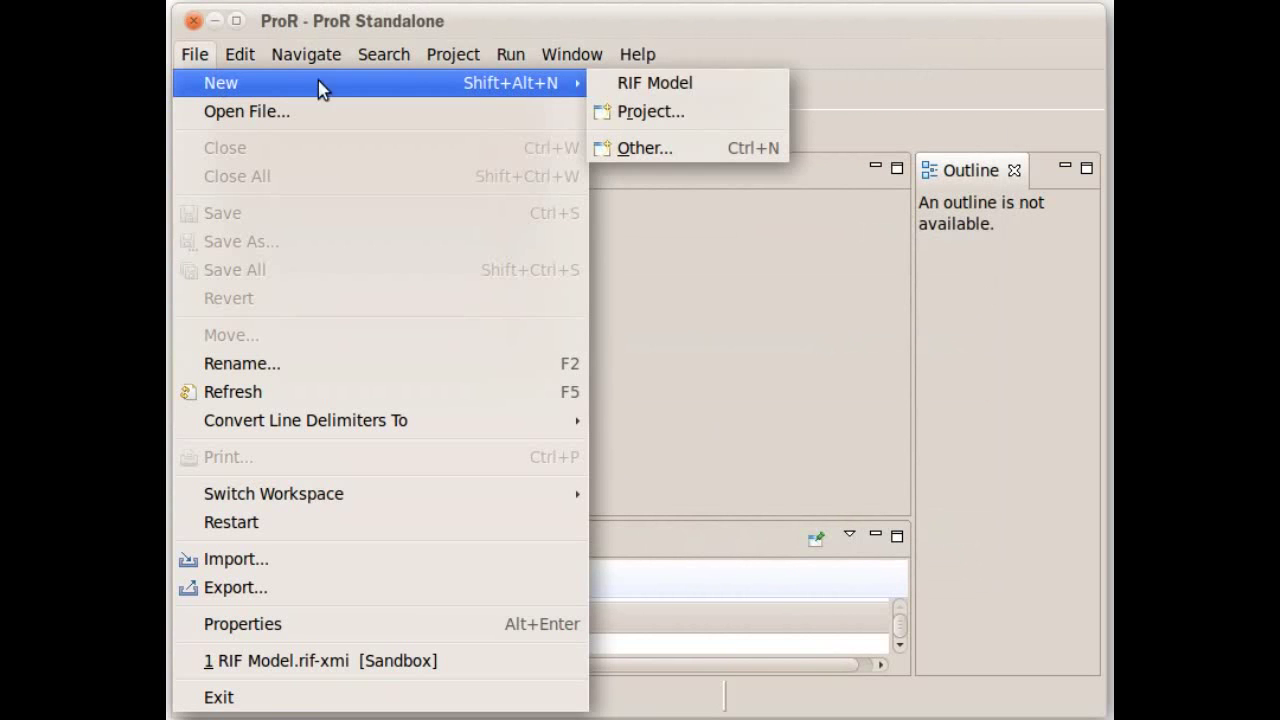
pyautogui.click(651, 86)
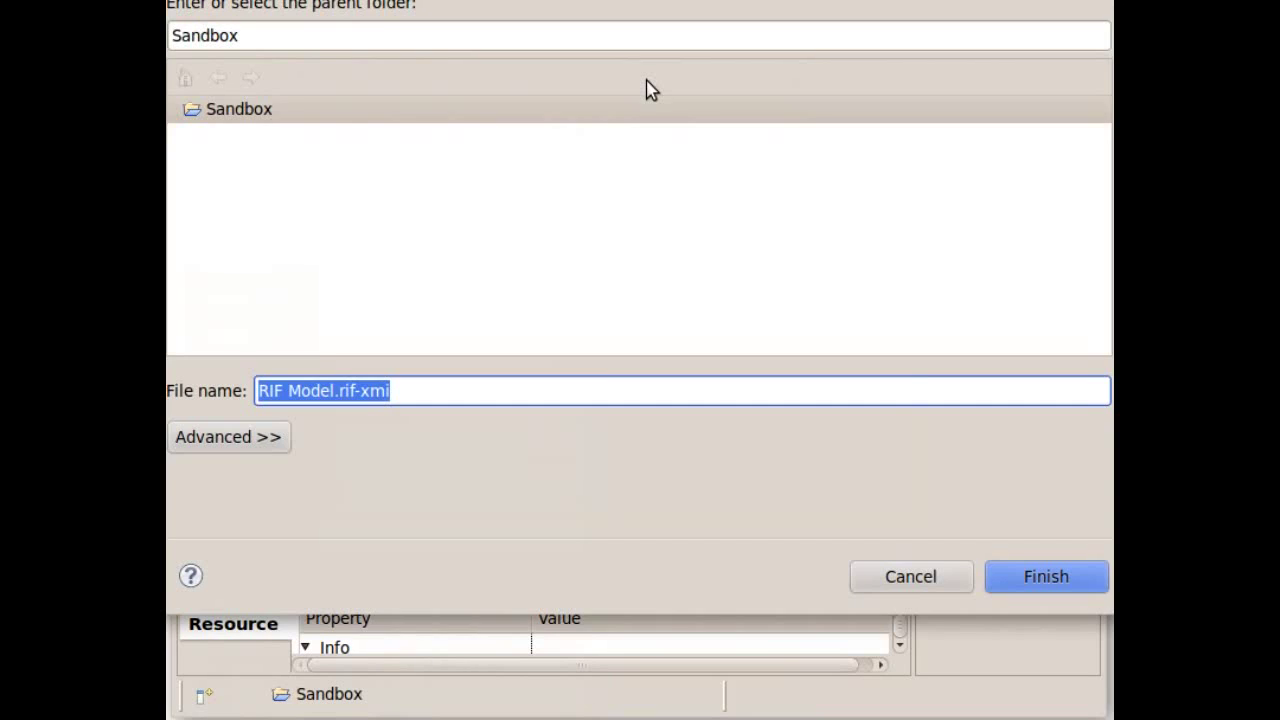
pyautogui.hotkey('alt', 'F7')
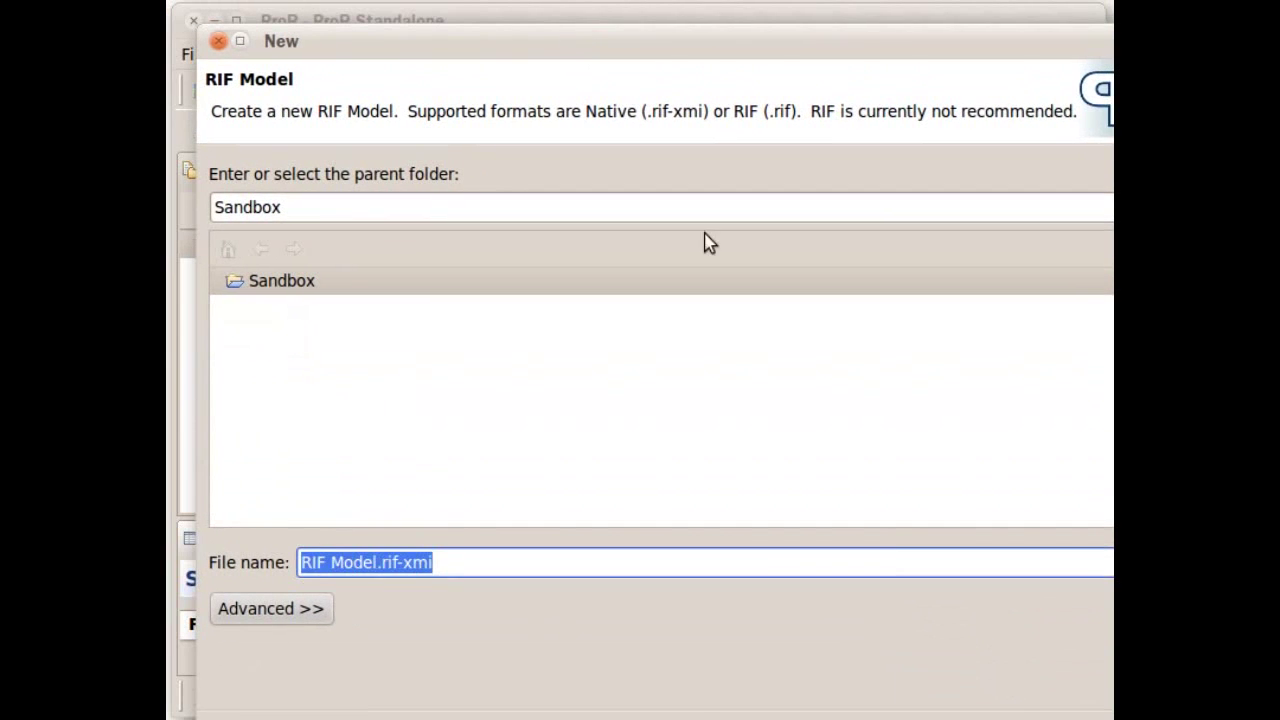
pyautogui.hotkey('alt', 'F8')
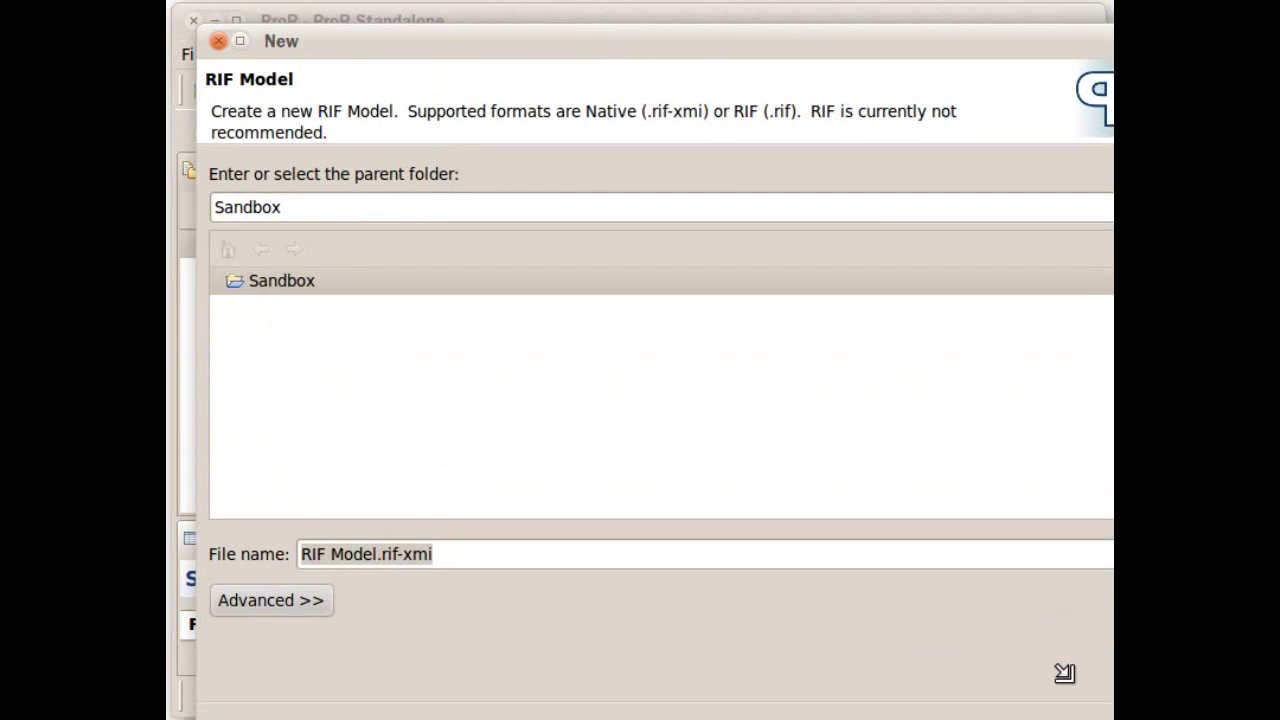
pyautogui.click(988, 630)
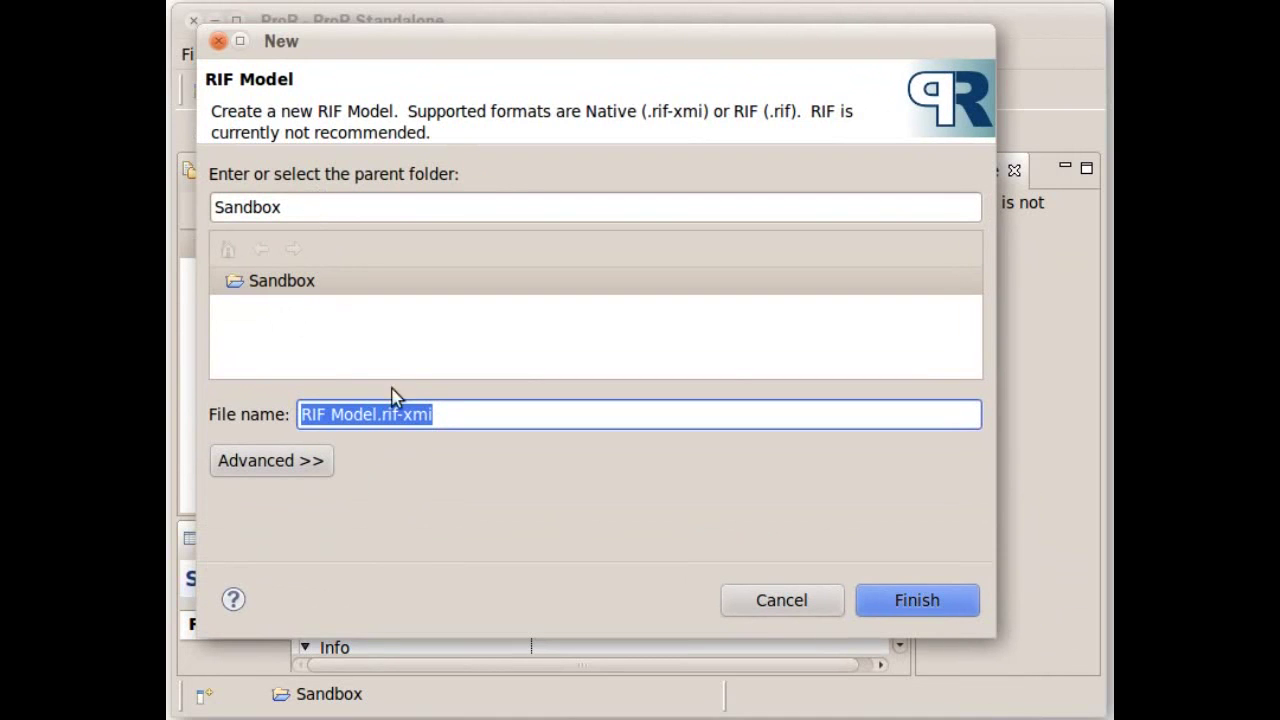
pyautogui.click(333, 418)
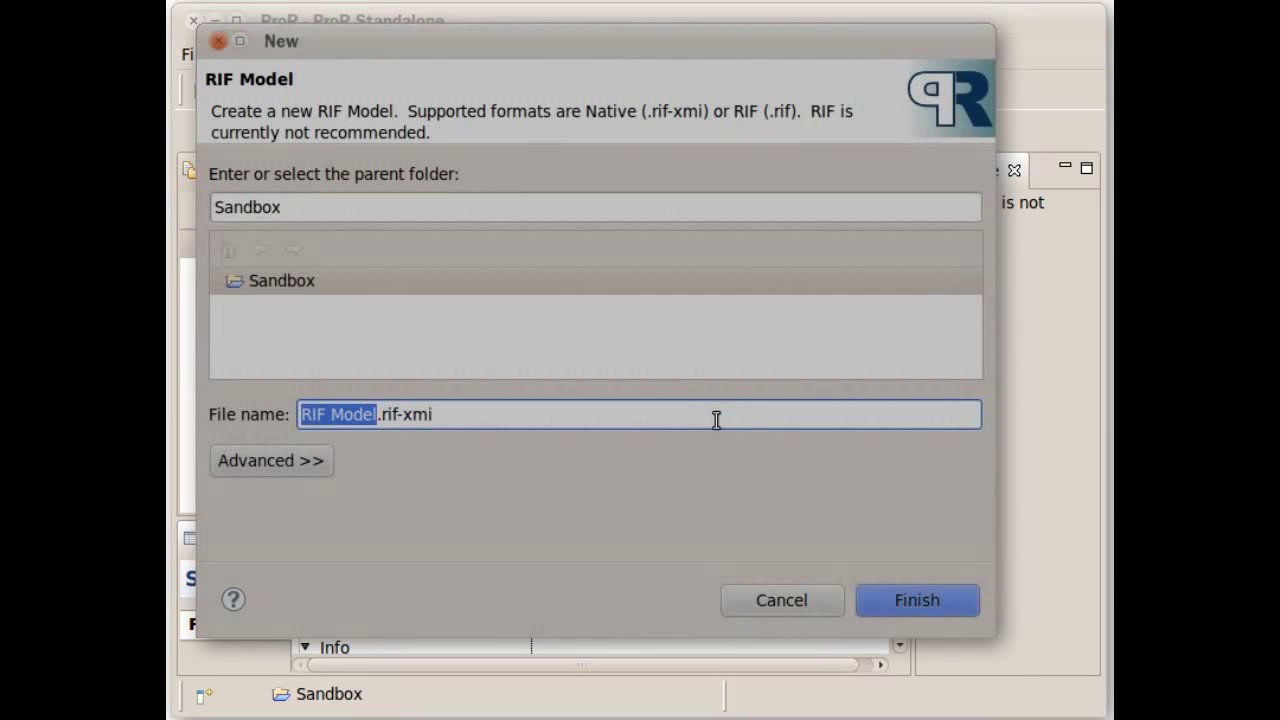
pyautogui.write('Demo')
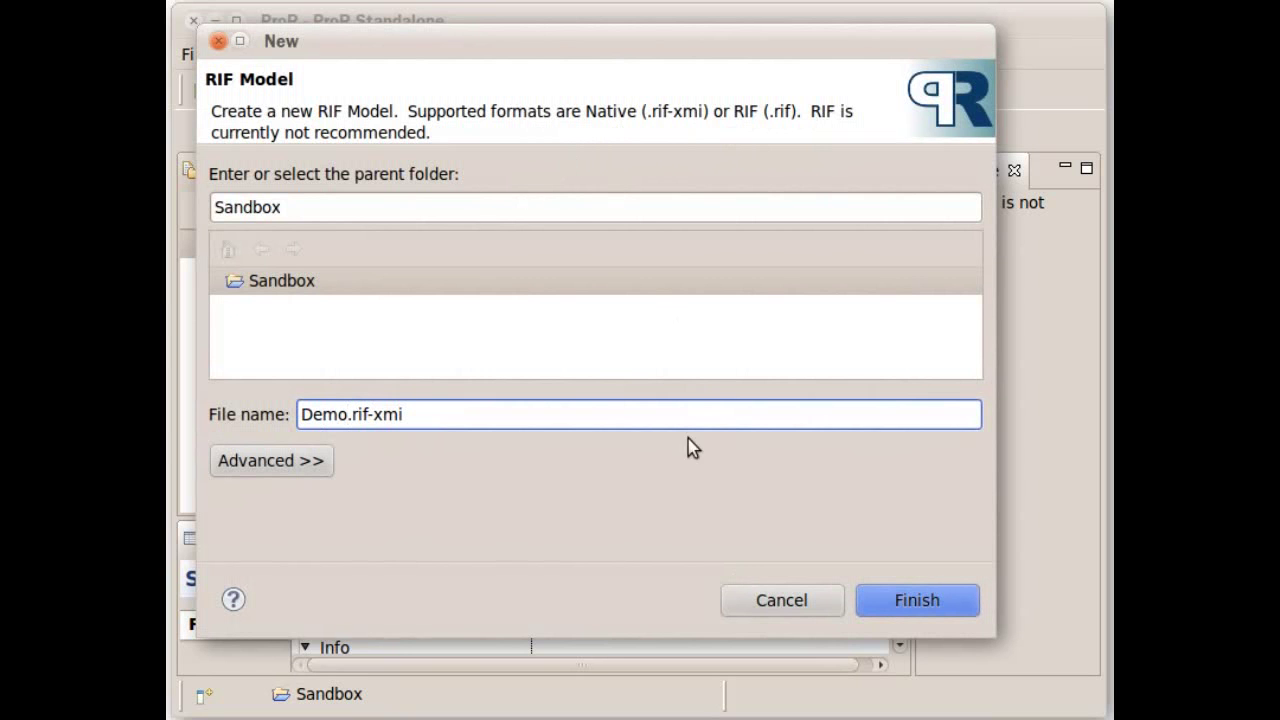
pyautogui.click(897, 607)
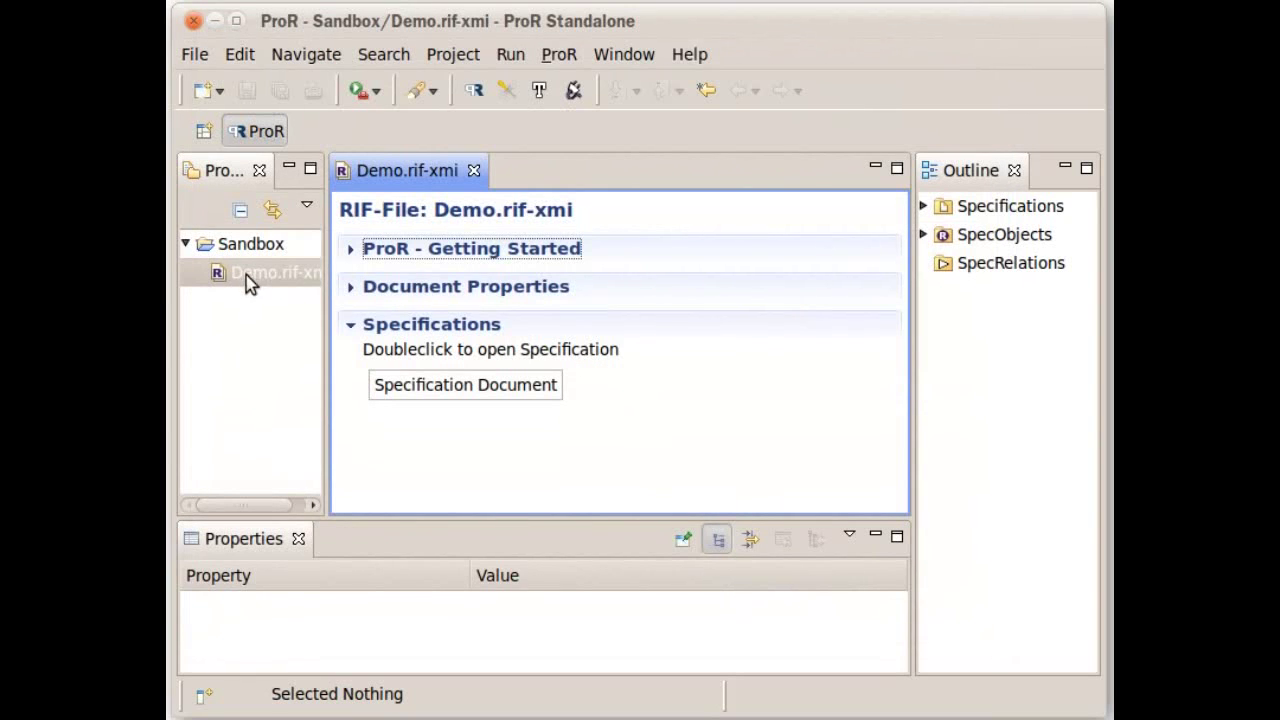
# - Enter 'ProR Demo' as the Title in Demo.rif-xmi's Document Properties
pyautogui.click(250, 285)
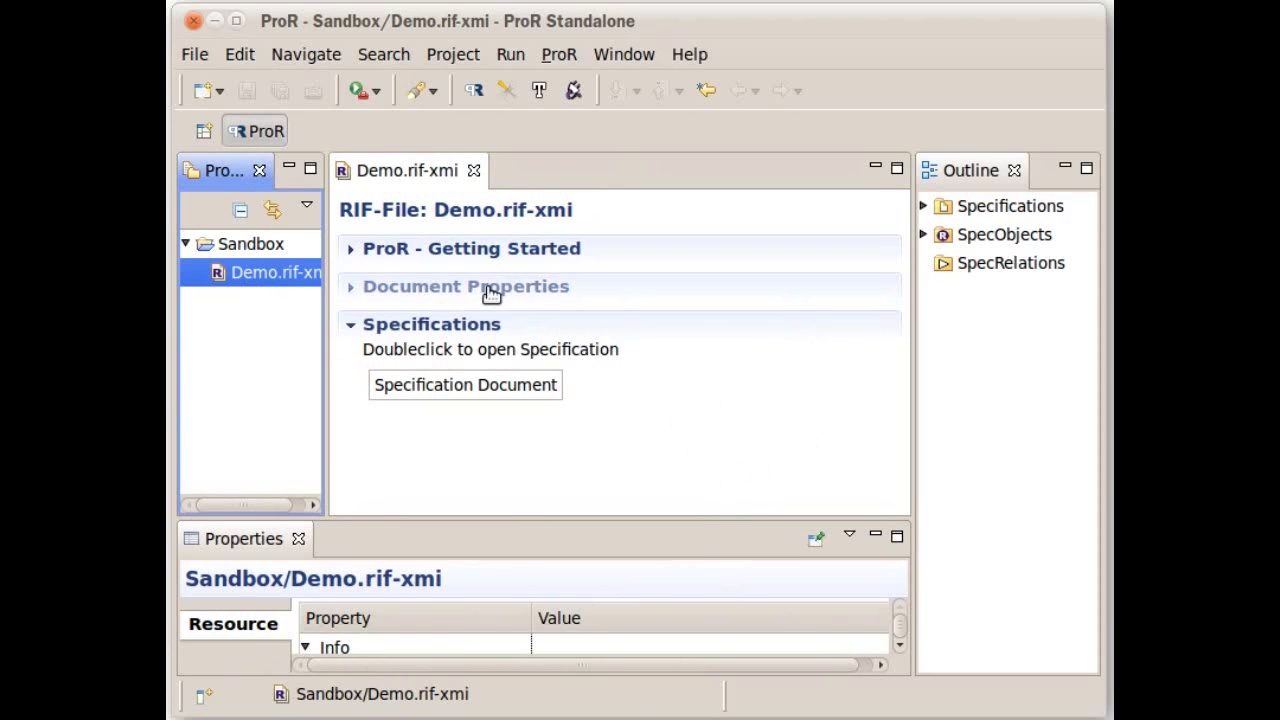
pyautogui.click(355, 291)
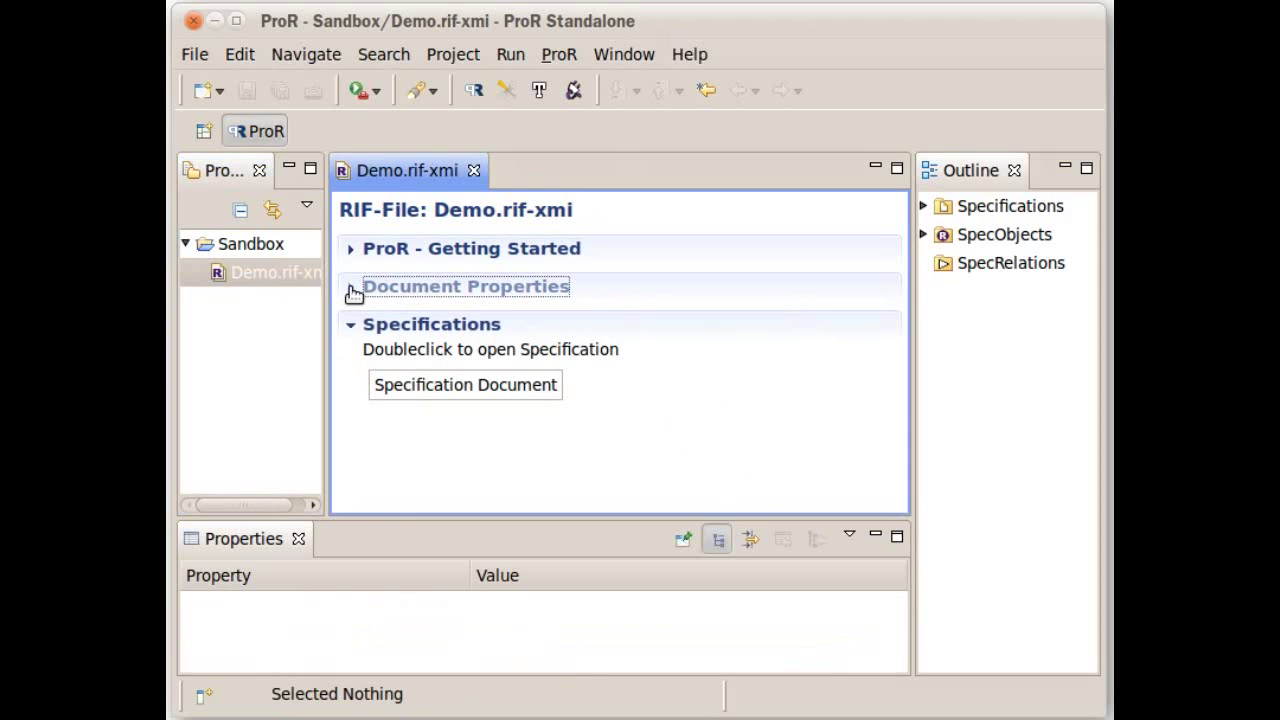
pyautogui.click(438, 352)
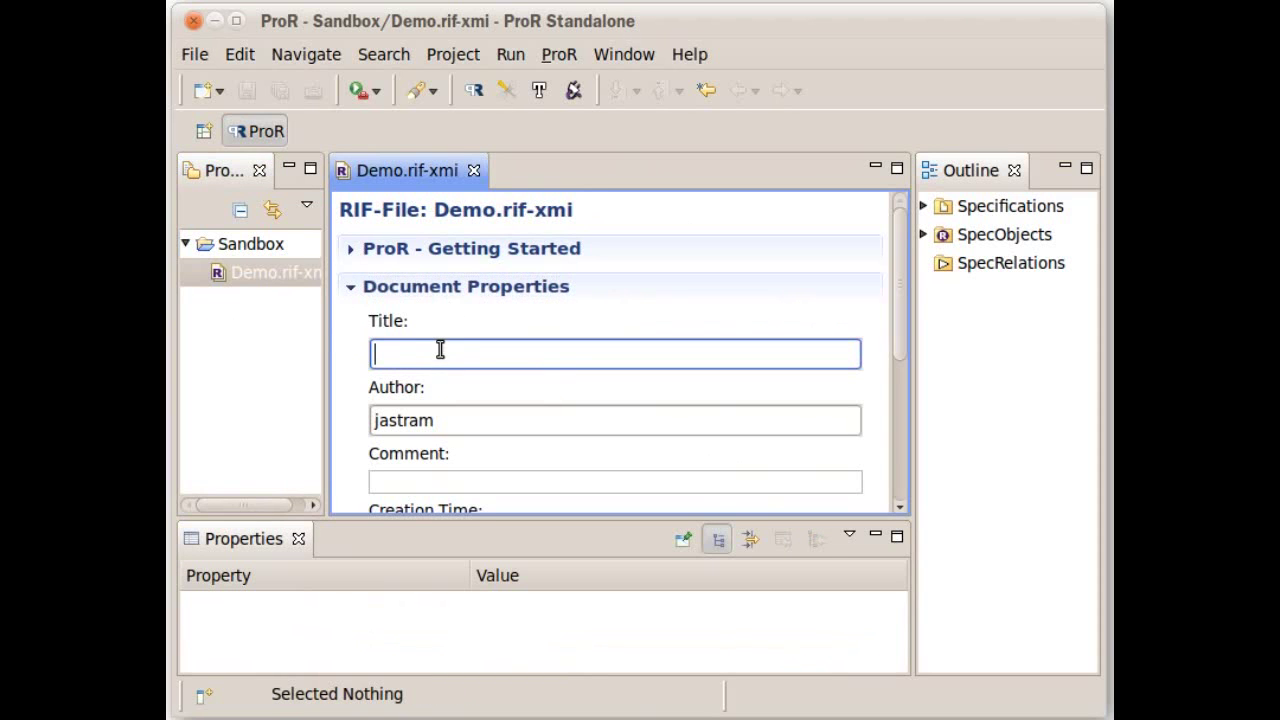
pyautogui.write('ProR Demo')
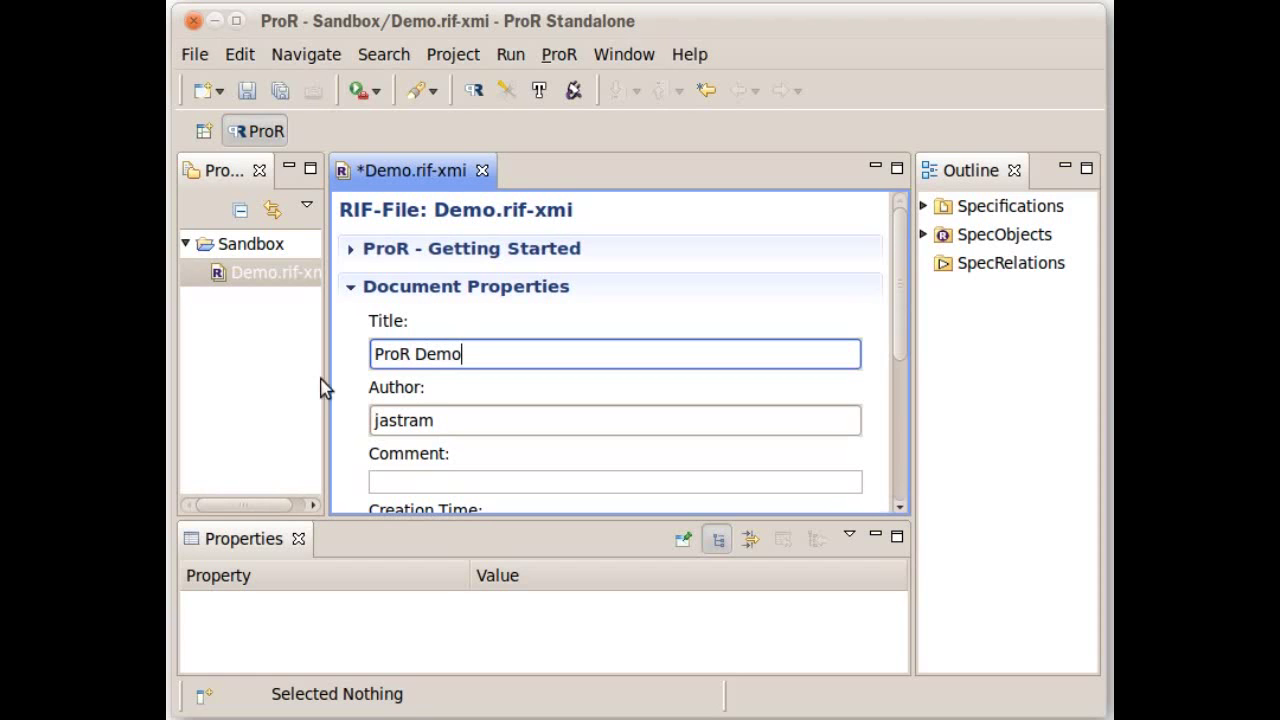
pyautogui.scroll(-3, 374, 376)
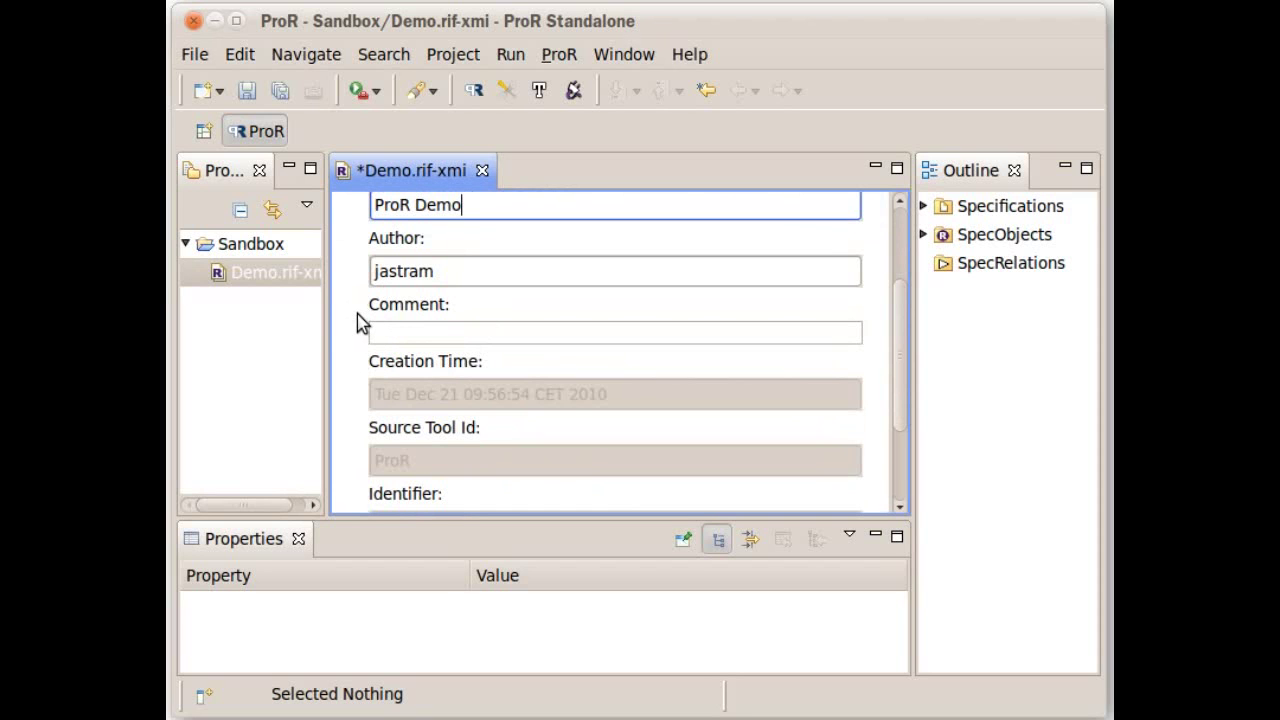
pyautogui.scroll(-1, 357, 312)
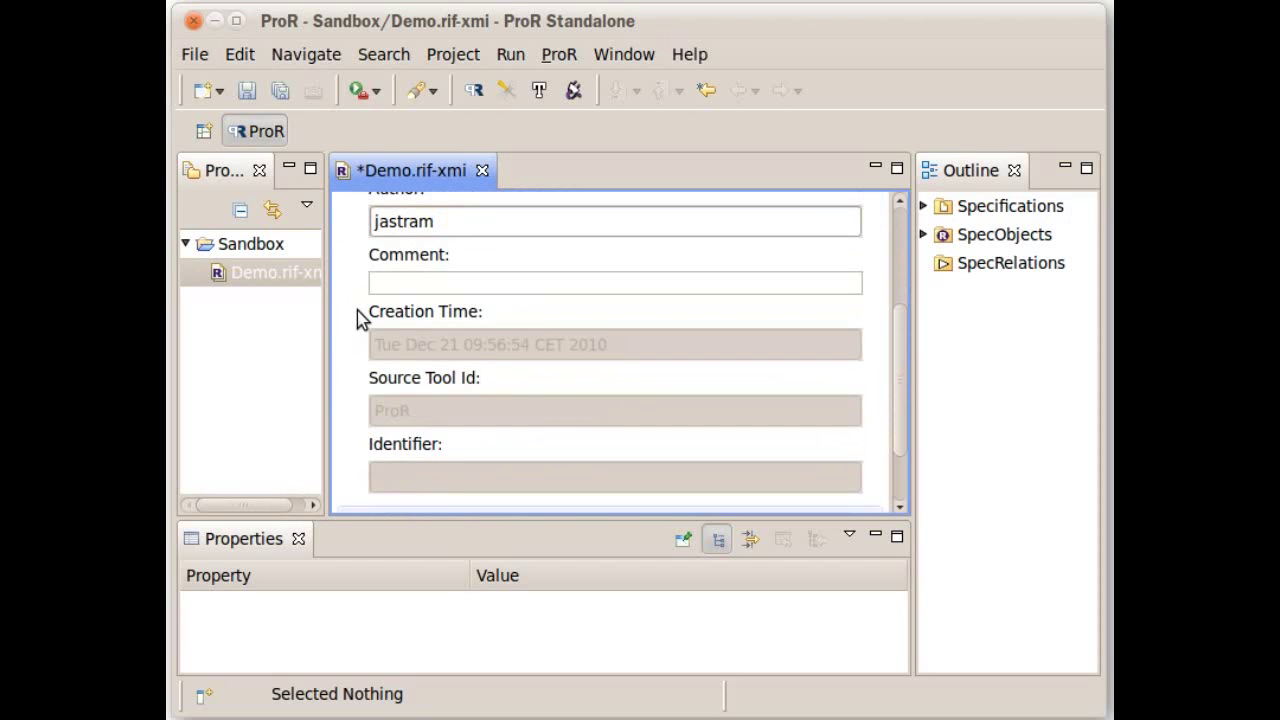
pyautogui.scroll(-2, 357, 318)
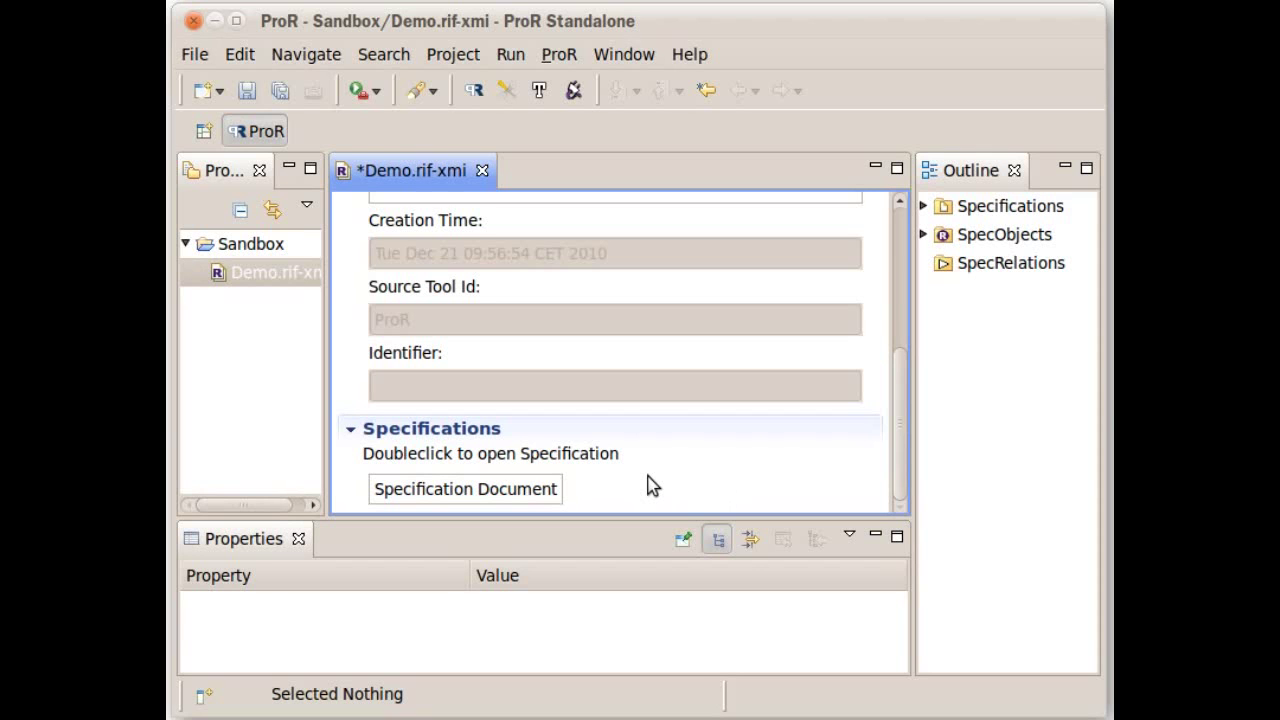
# - Open 'Specification Document' from Demo.rif-xmi's Specifications to display its requirements table
pyautogui.click(516, 494)
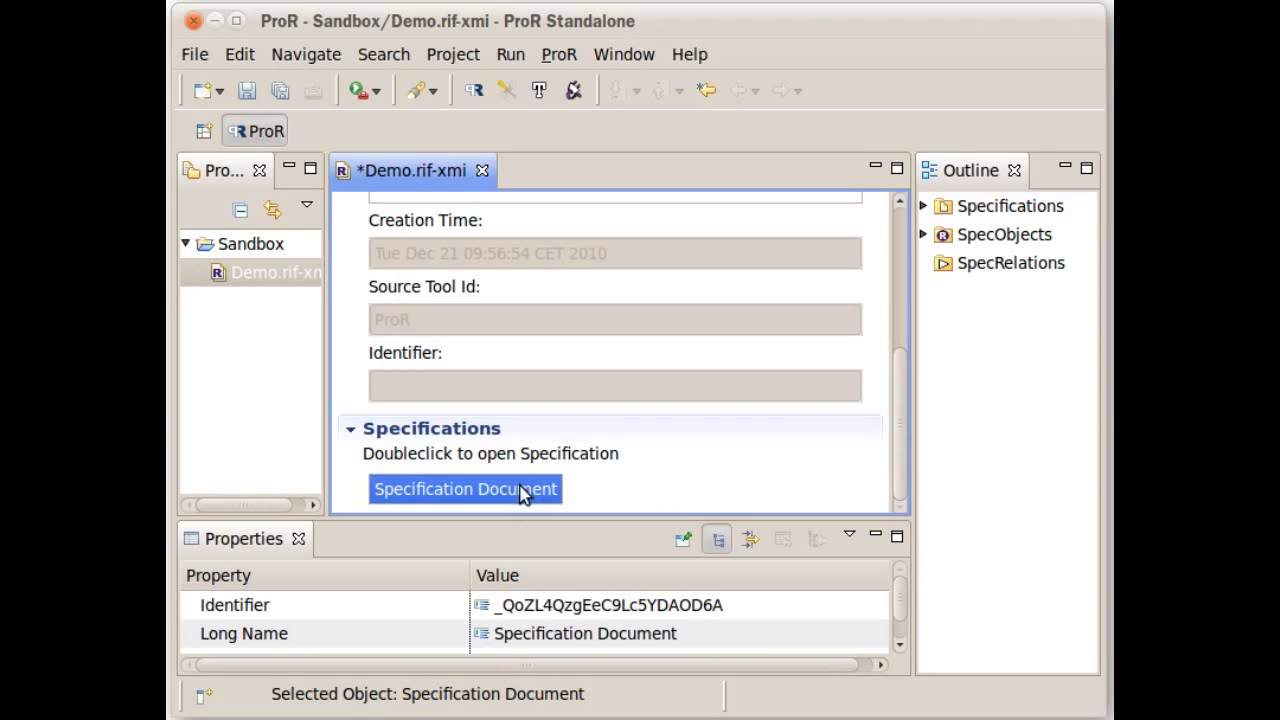
pyautogui.doubleClick(518, 486)
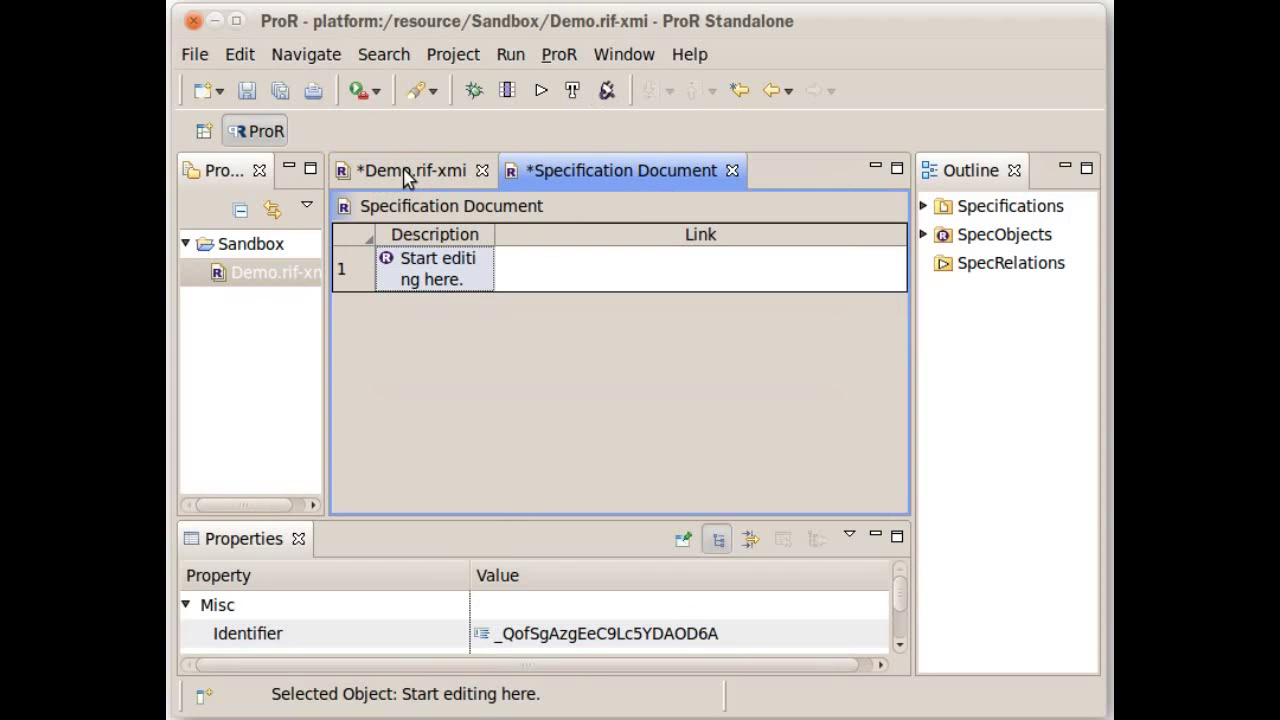
pyautogui.click(411, 172)
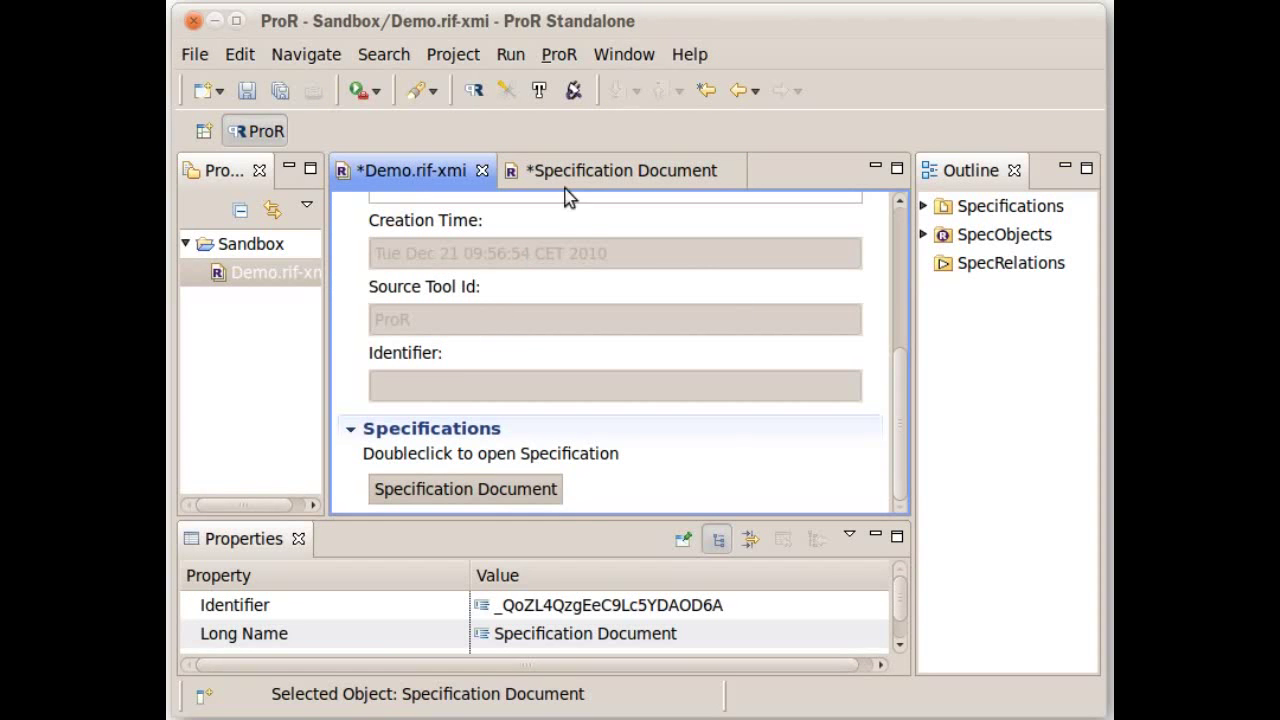
pyautogui.click(577, 173)
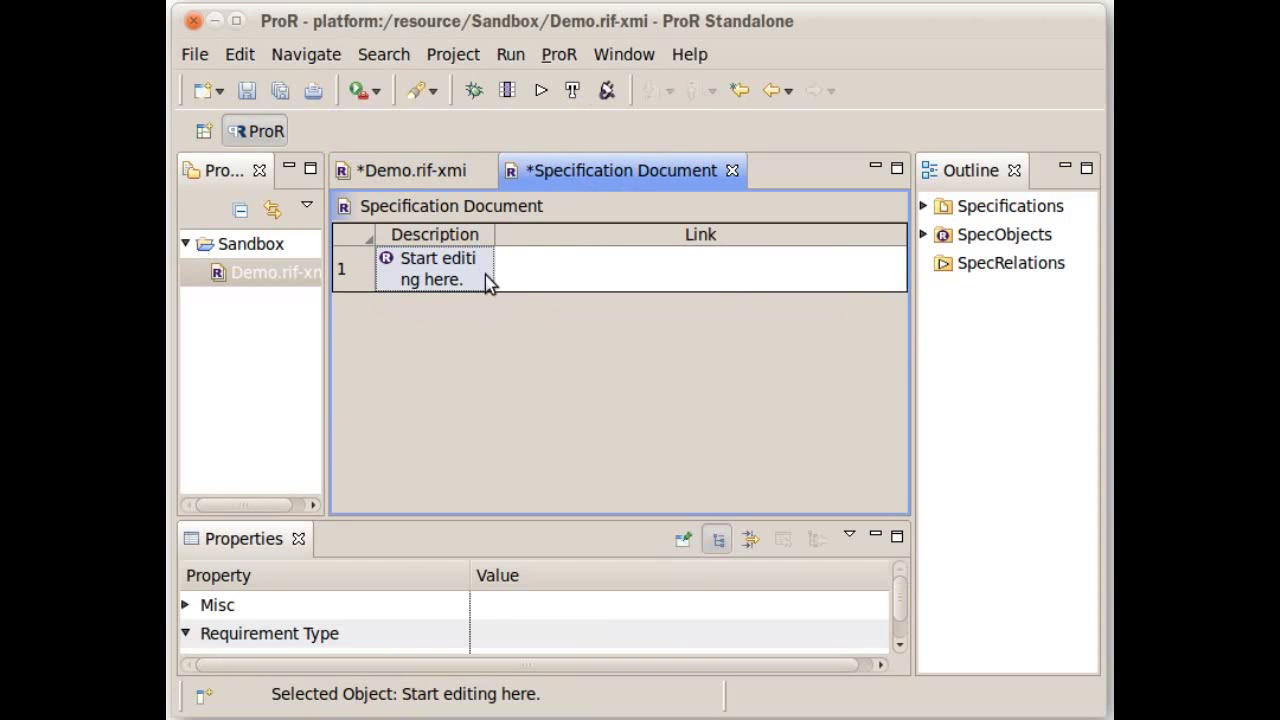
# - Widen the Description column and add a sibling requirement 'Another line for a demo' after row 1
pyautogui.doubleClick(494, 233)
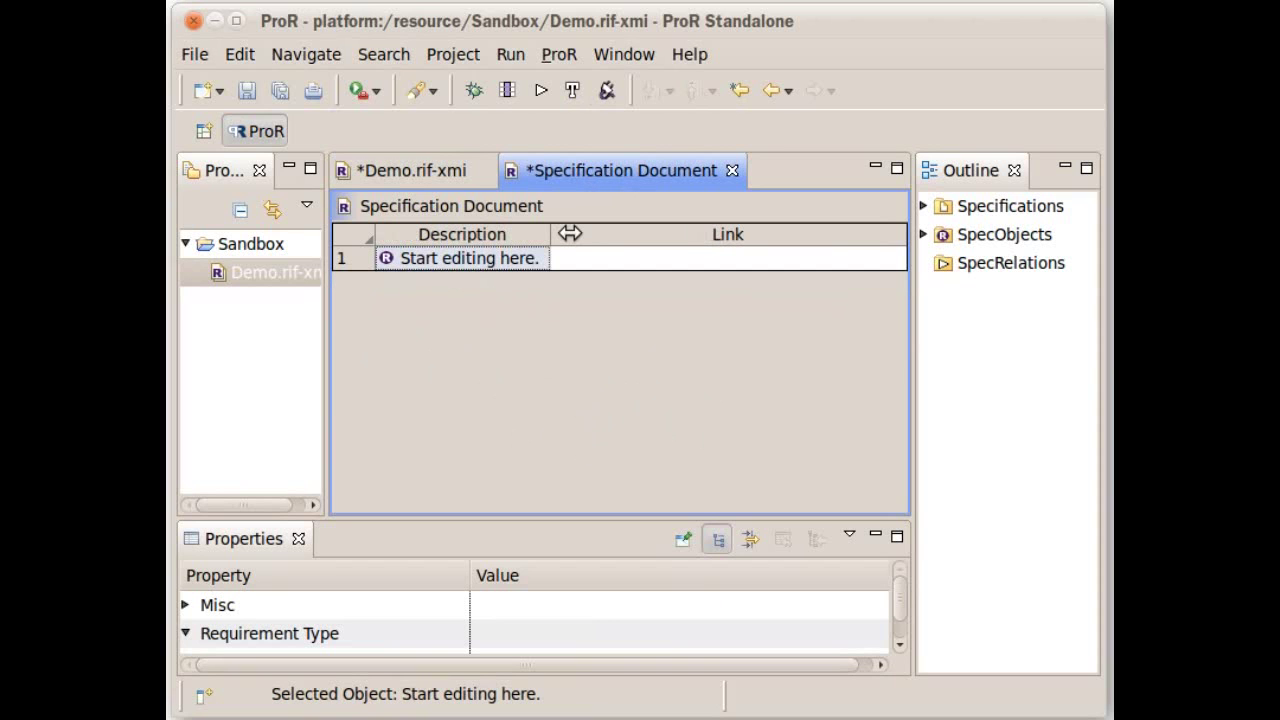
pyautogui.moveTo(570, 233); pyautogui.dragTo(706, 236)
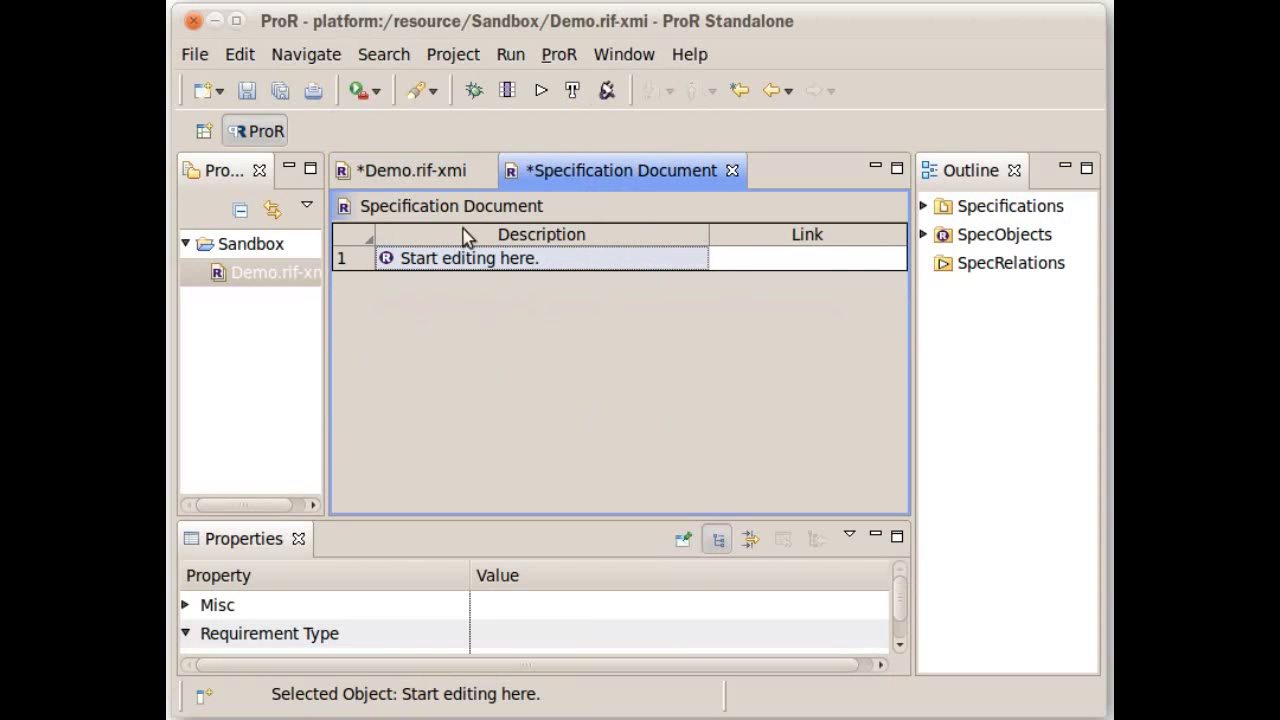
pyautogui.rightClick(410, 266)
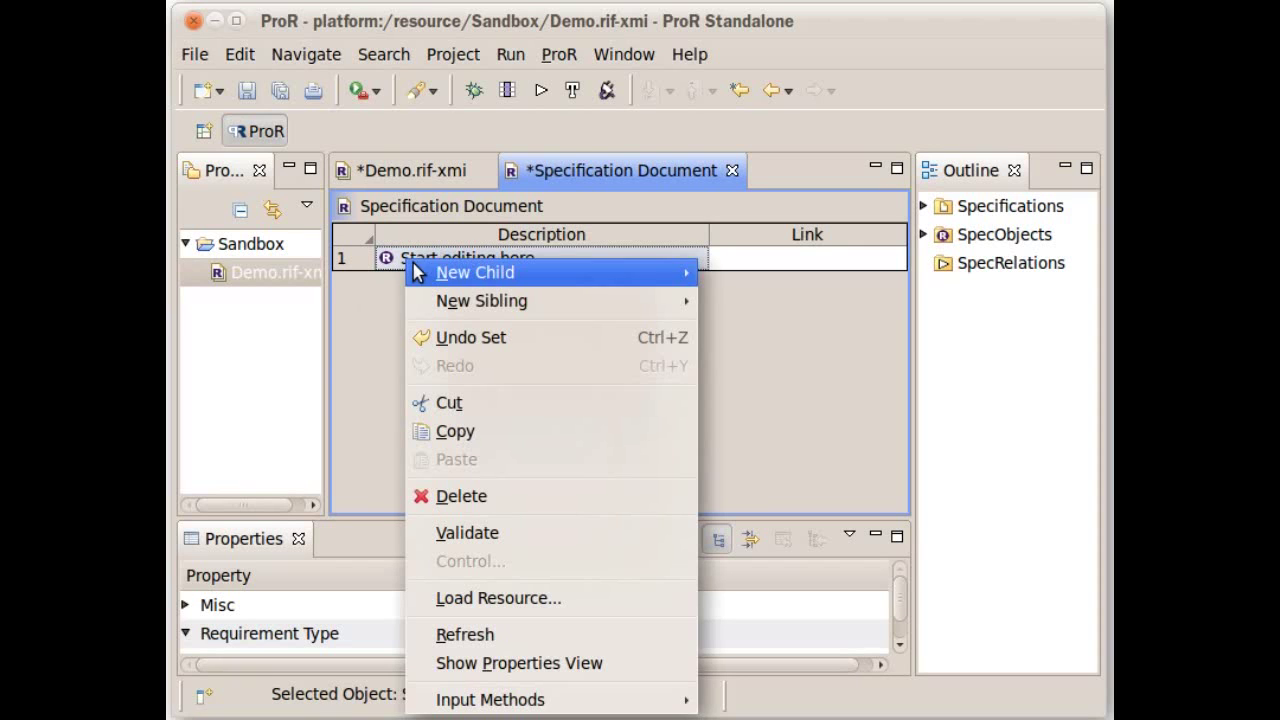
pyautogui.moveTo(466, 306)
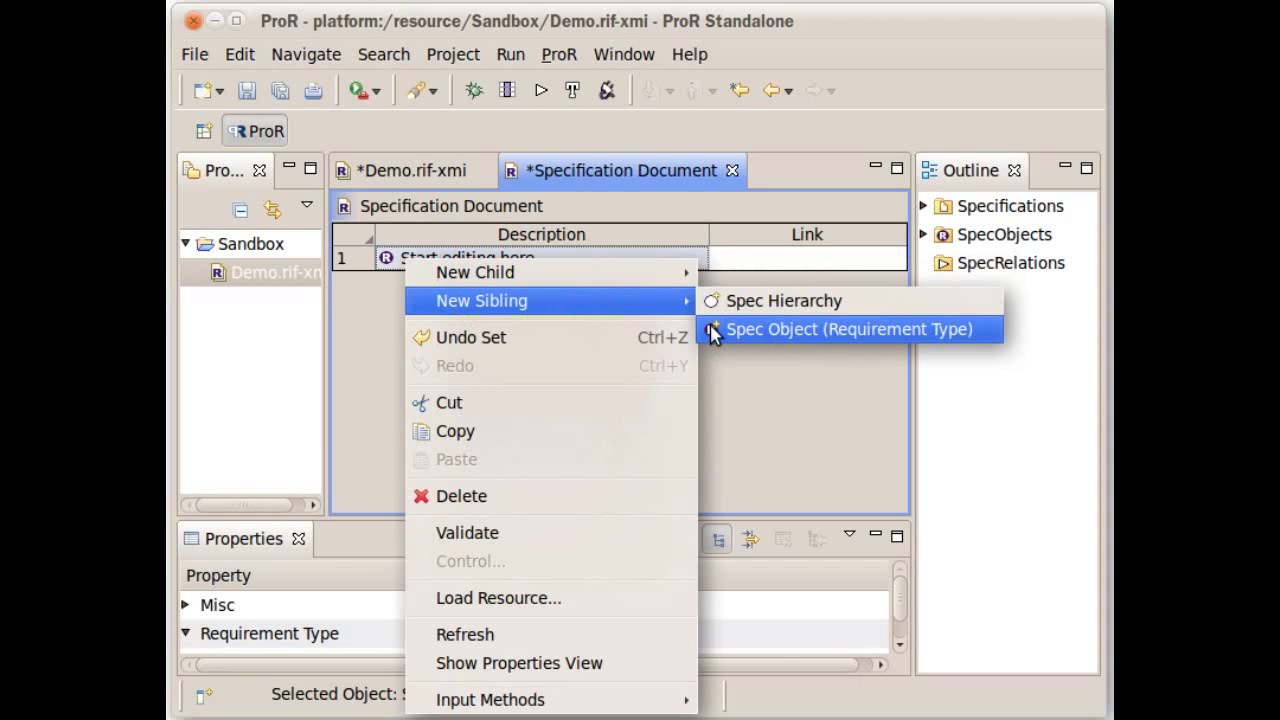
pyautogui.click(768, 337)
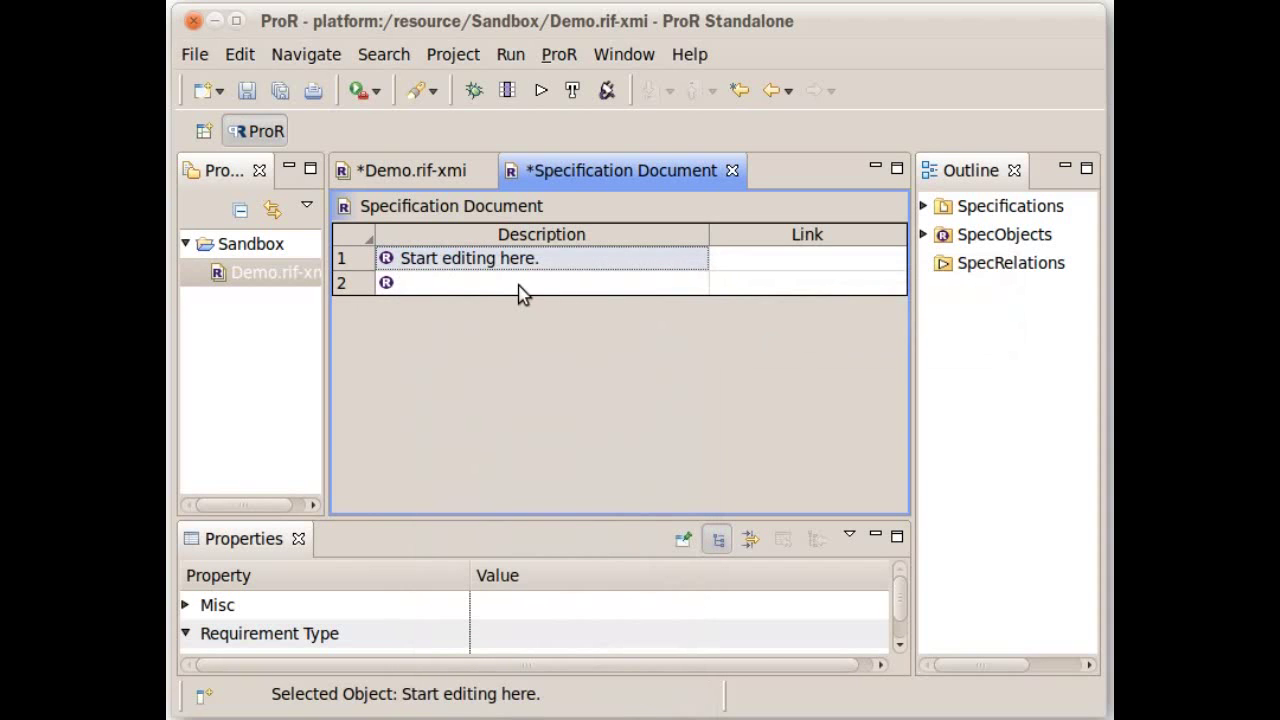
pyautogui.click(516, 292)
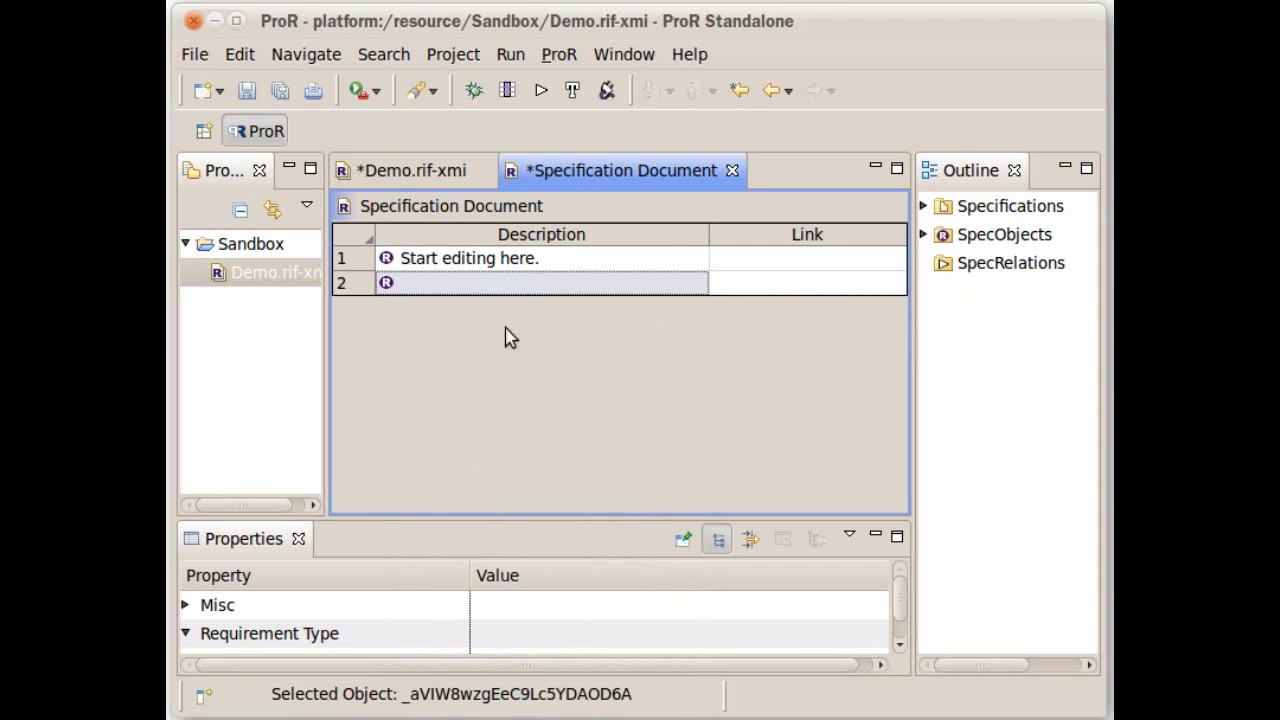
pyautogui.click(487, 287)
pyautogui.write('Anothe')
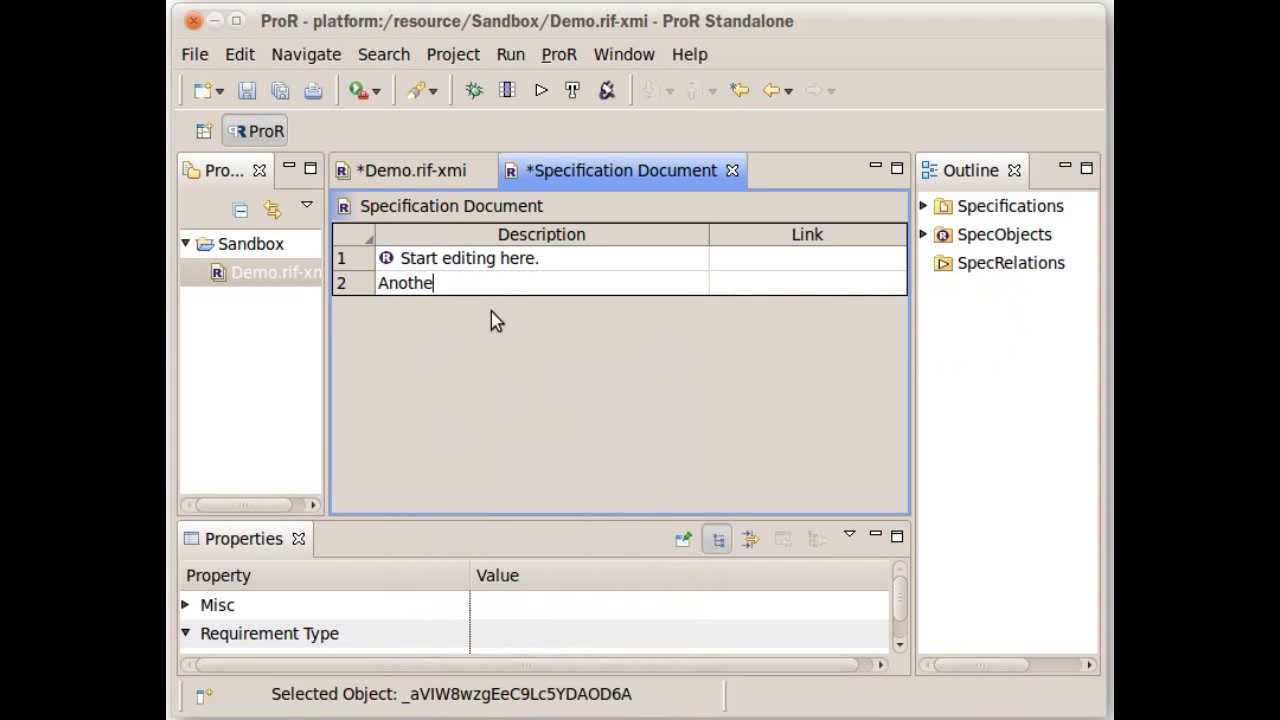
pyautogui.write('r line for a demo')
pyautogui.press('Return')
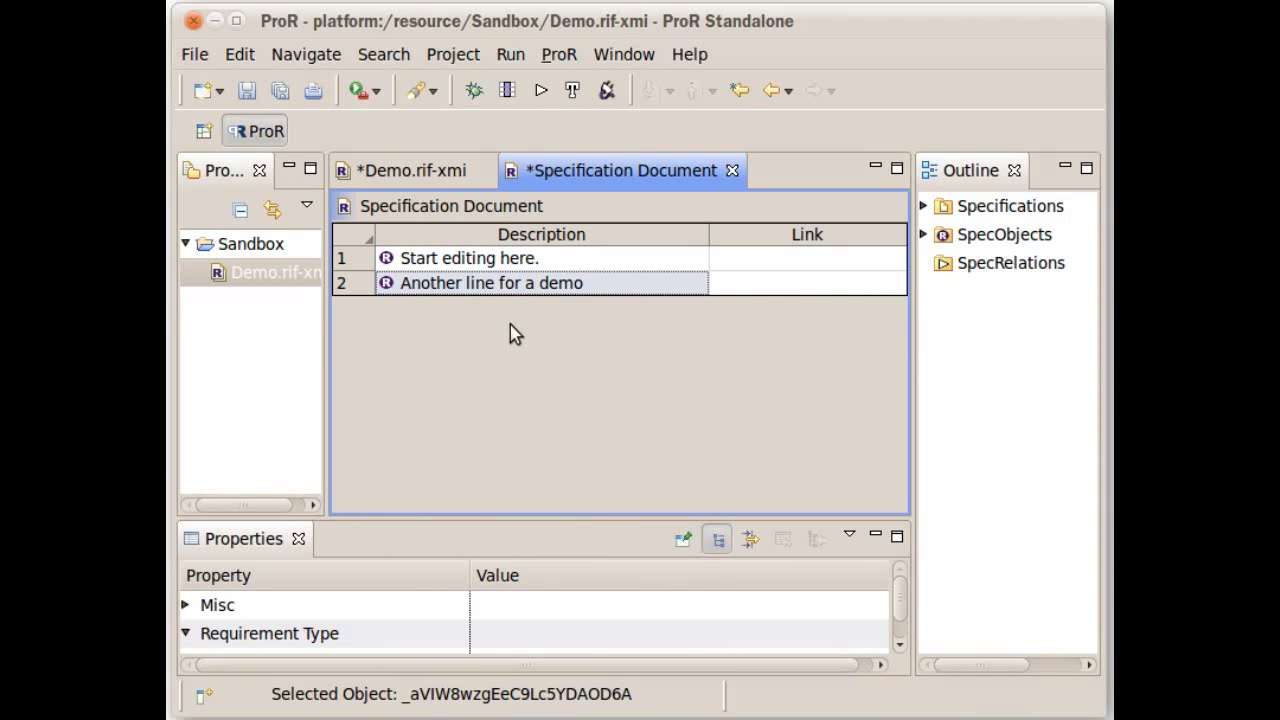
# - Add requirements 'Ctrl-Enter creates a new Entry', 'Another line (the forth)' and 'And another.' with Ctrl+Enter
pyautogui.hotkey('ctrl', 'Return')
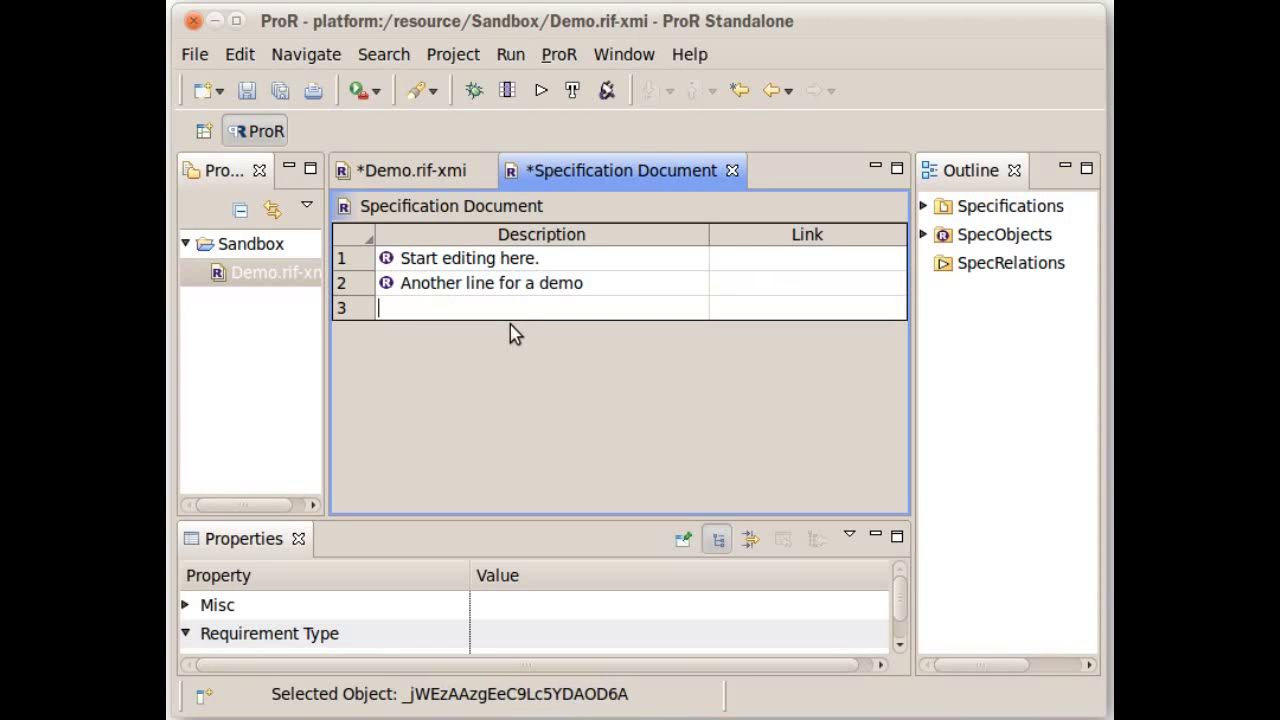
pyautogui.write('Ctrl-Enter creates a')
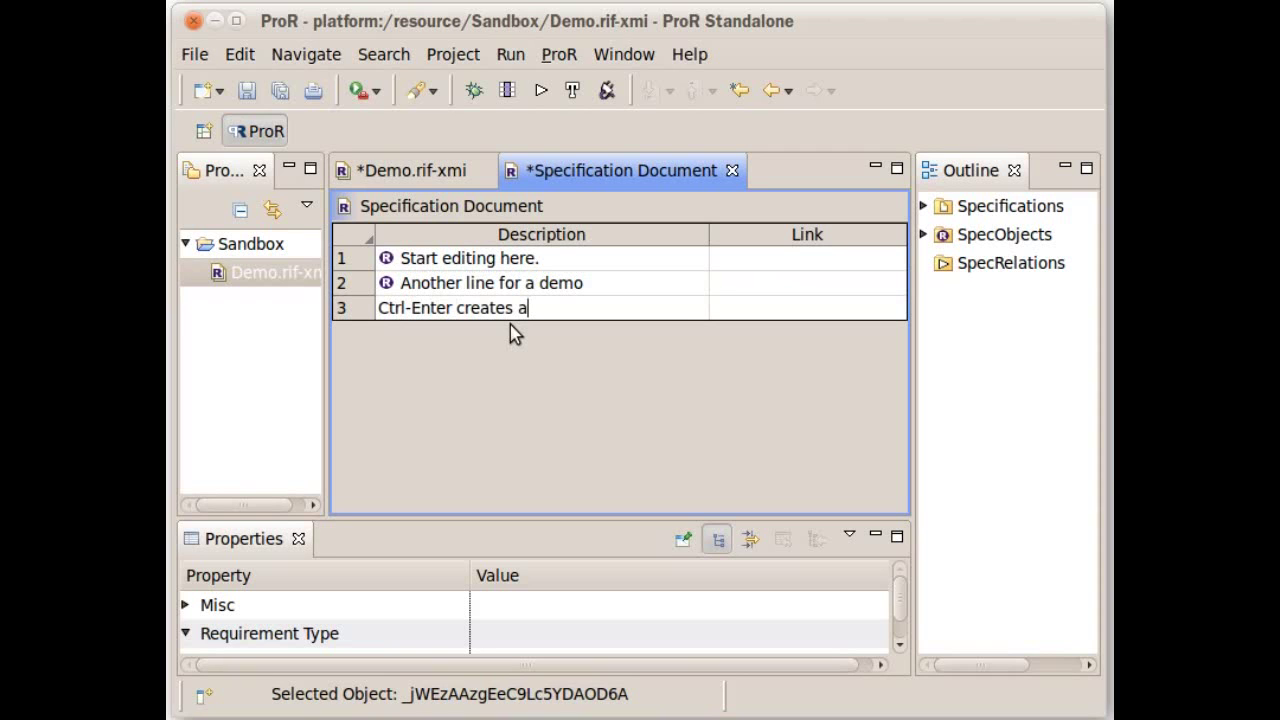
pyautogui.write(' new Entry')
pyautogui.press('Return')
pyautogui.hotkey('shift', 'Up')
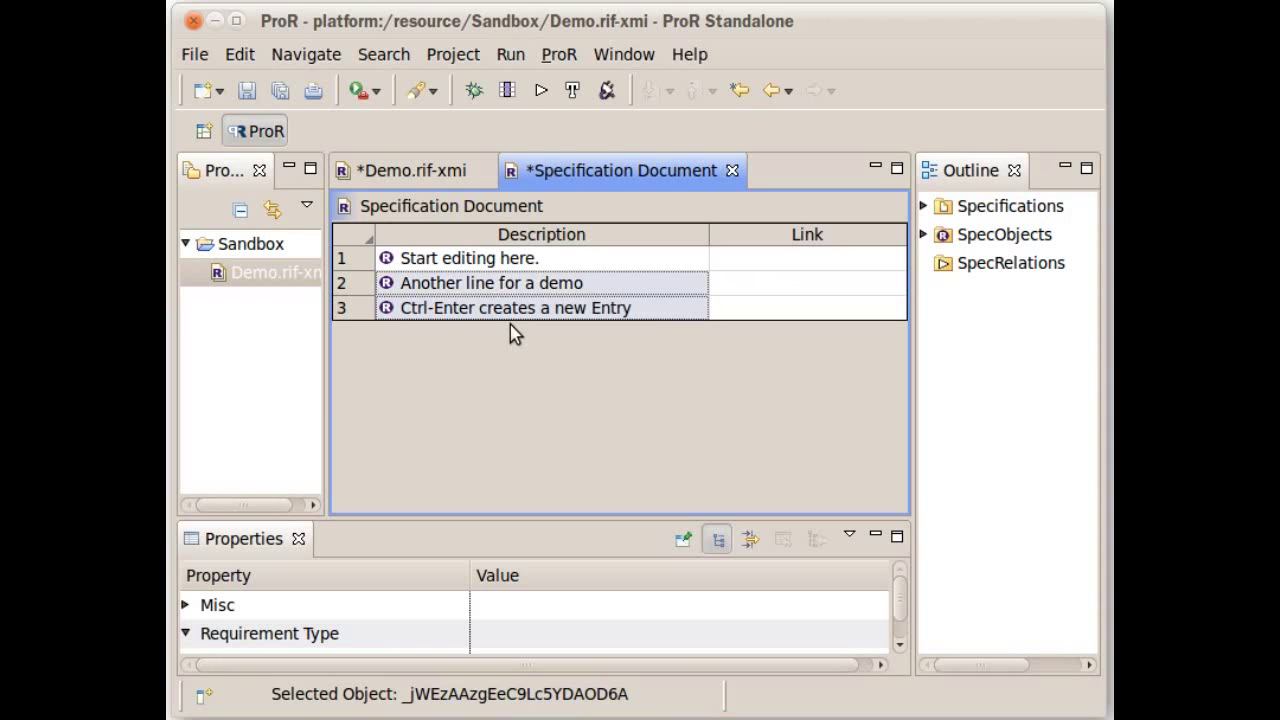
pyautogui.hotkey('shift', 'Up')
pyautogui.hotkey('shift', 'Down')
pyautogui.hotkey('shift', 'Down')
pyautogui.hotkey('ctrl', 'Return')
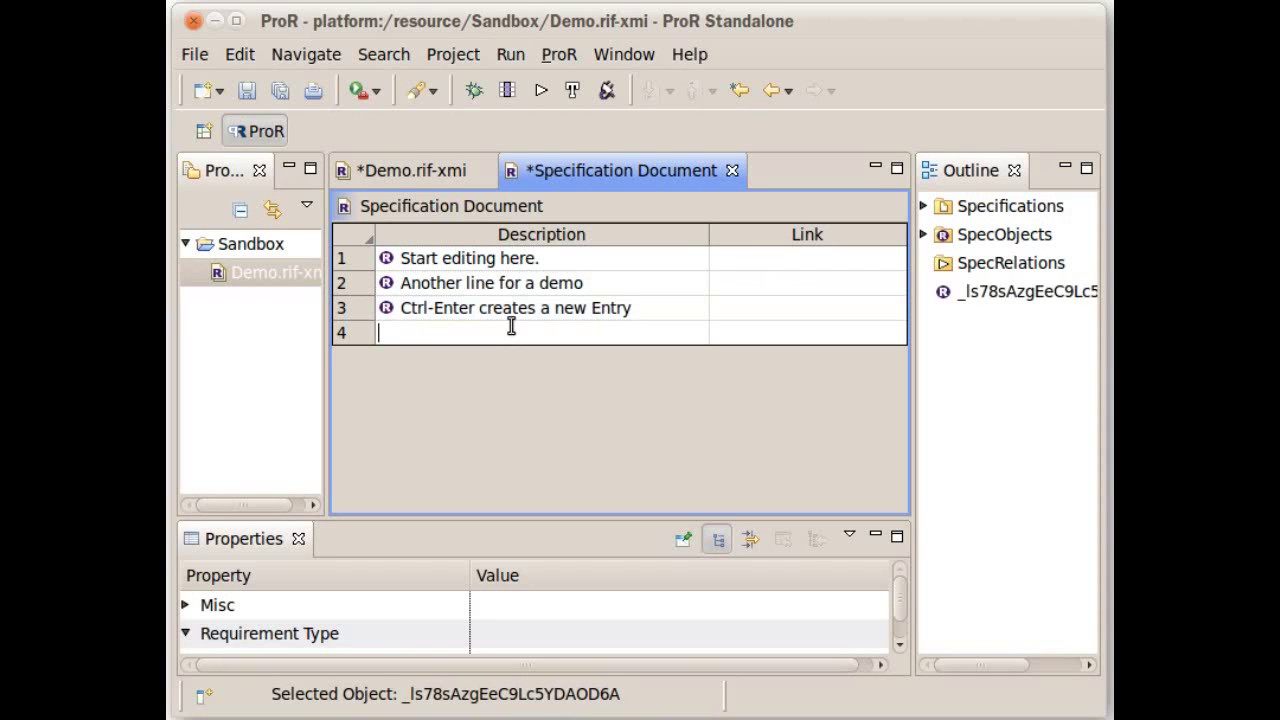
pyautogui.write('A')
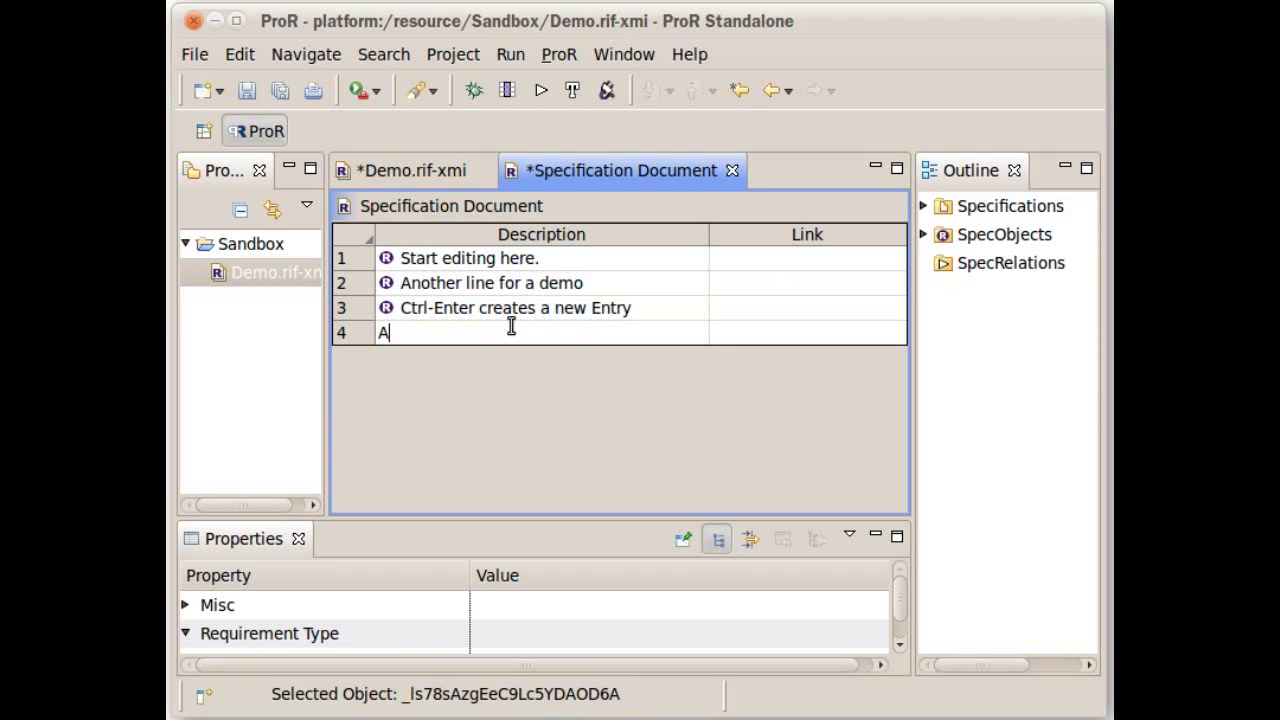
pyautogui.write('nother line (th')
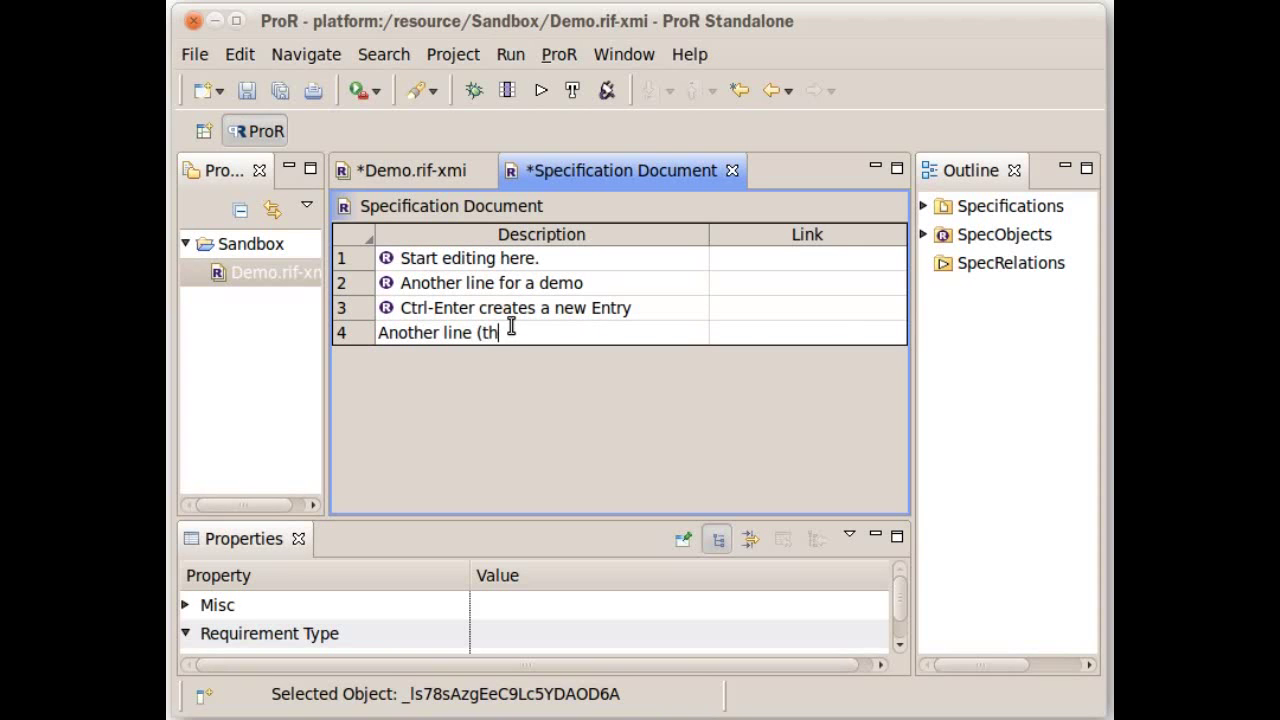
pyautogui.write('e forth)')
pyautogui.hotkey('ctrl', 'Return')
pyautogui.write('And an')
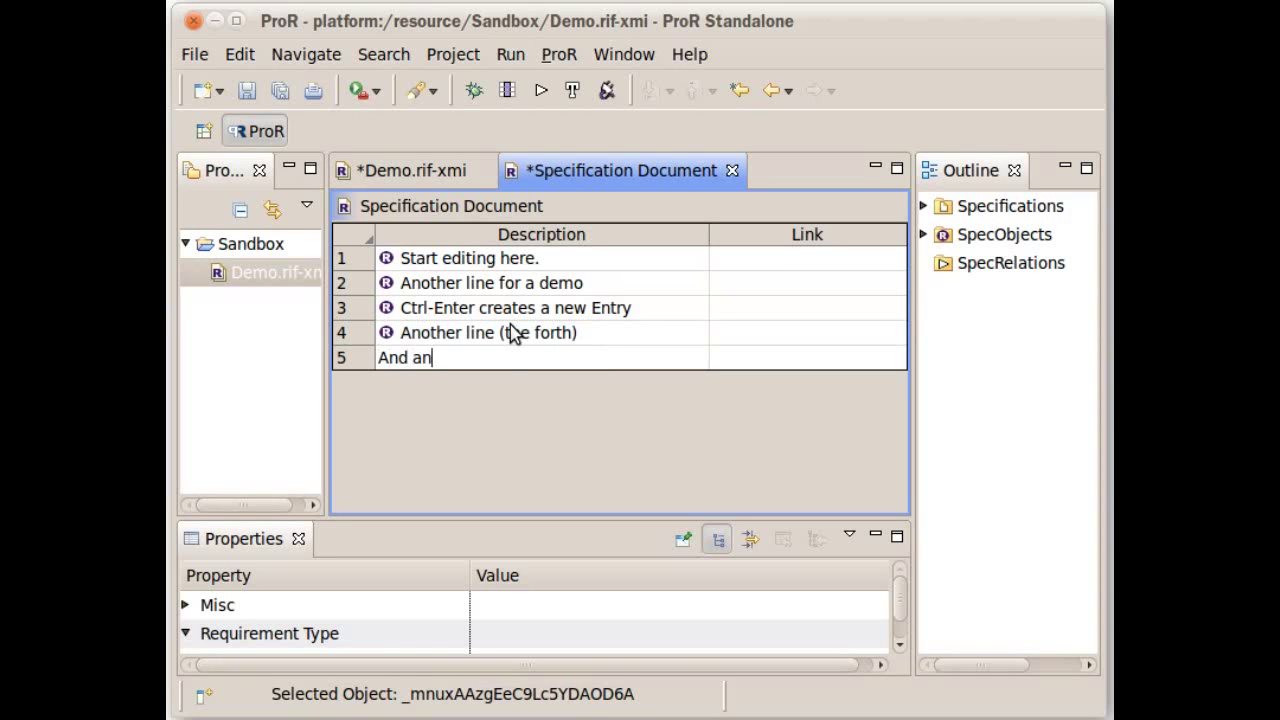
pyautogui.write('other.')
pyautogui.press('Return')
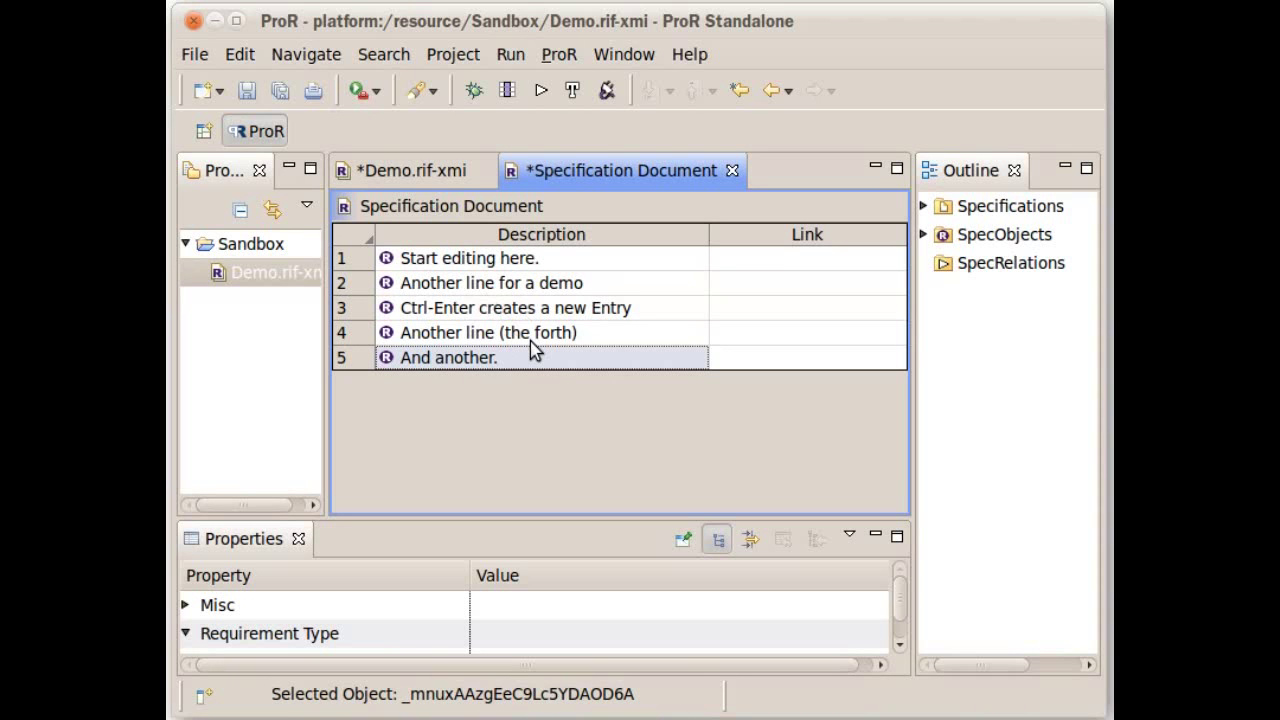
# - Enlarge the Properties panel and extend requirement 2's description to 'Another line for a demo and more'
pyautogui.keyDown('ctrl'); pyautogui.click(427, 262); pyautogui.keyUp('ctrl')
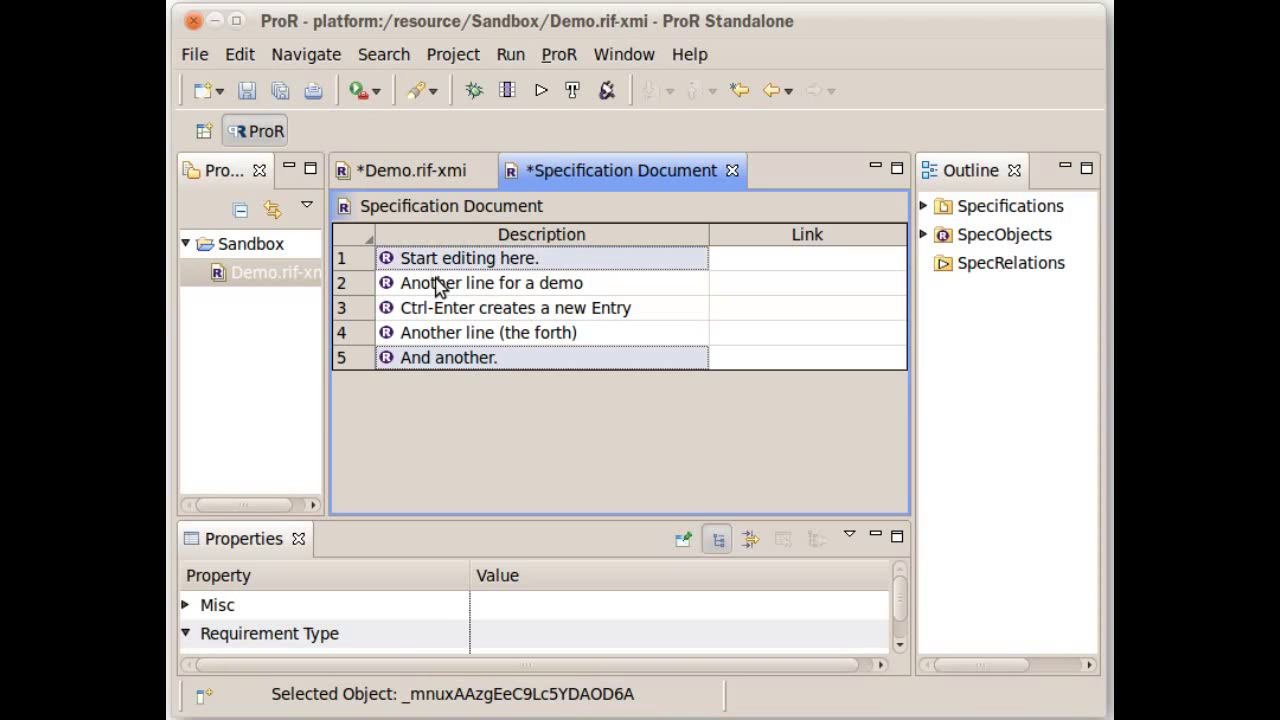
pyautogui.click(437, 288)
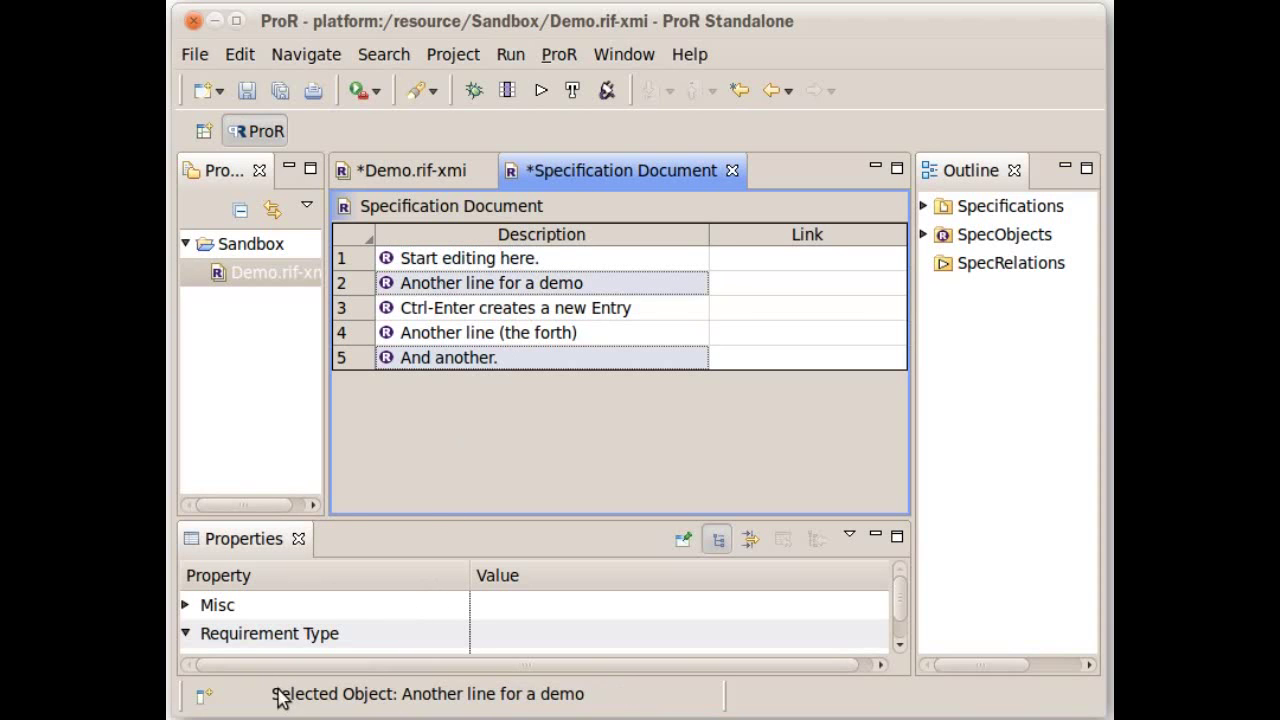
pyautogui.moveTo(428, 522); pyautogui.dragTo(457, 457)
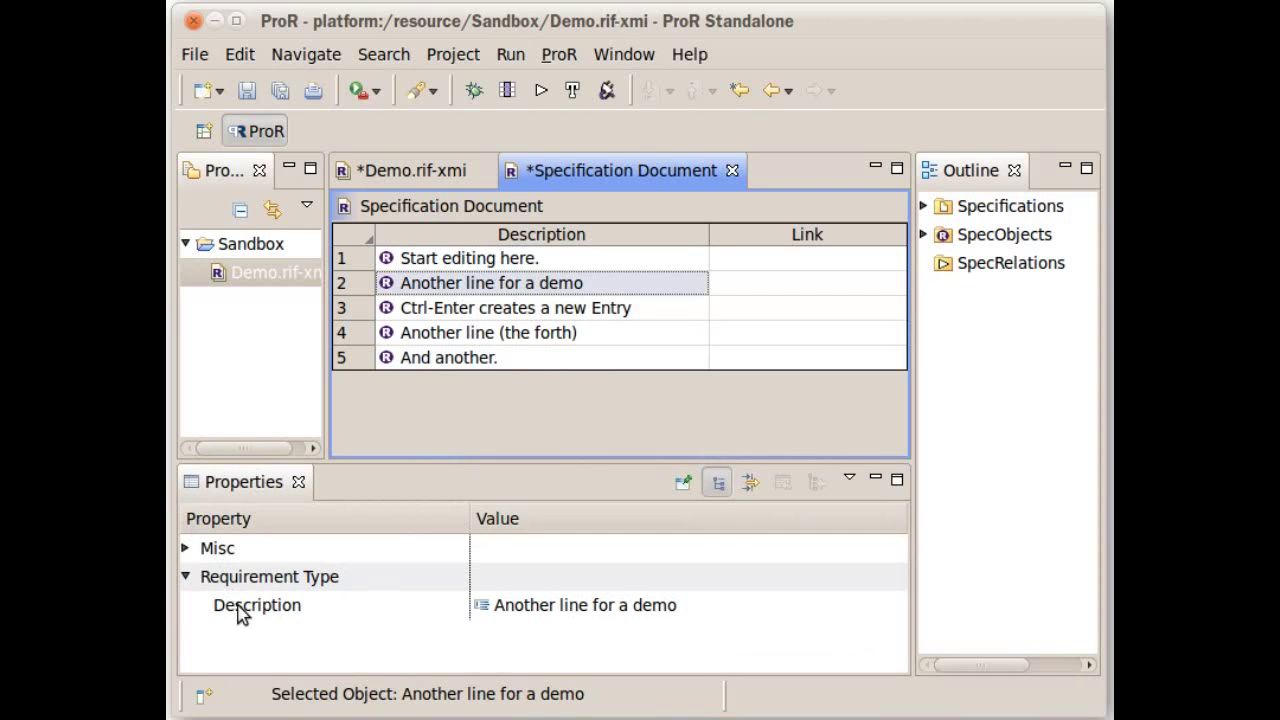
pyautogui.click(700, 614)
pyautogui.write('and more')
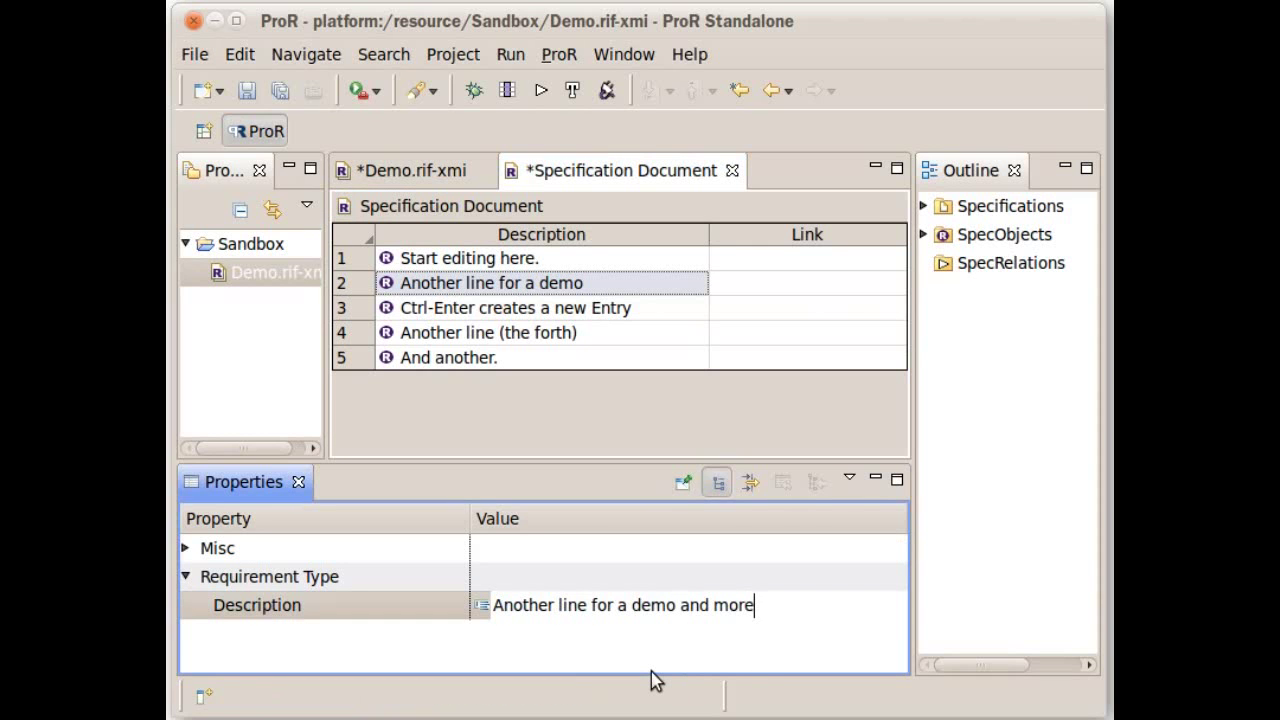
pyautogui.click(622, 287)
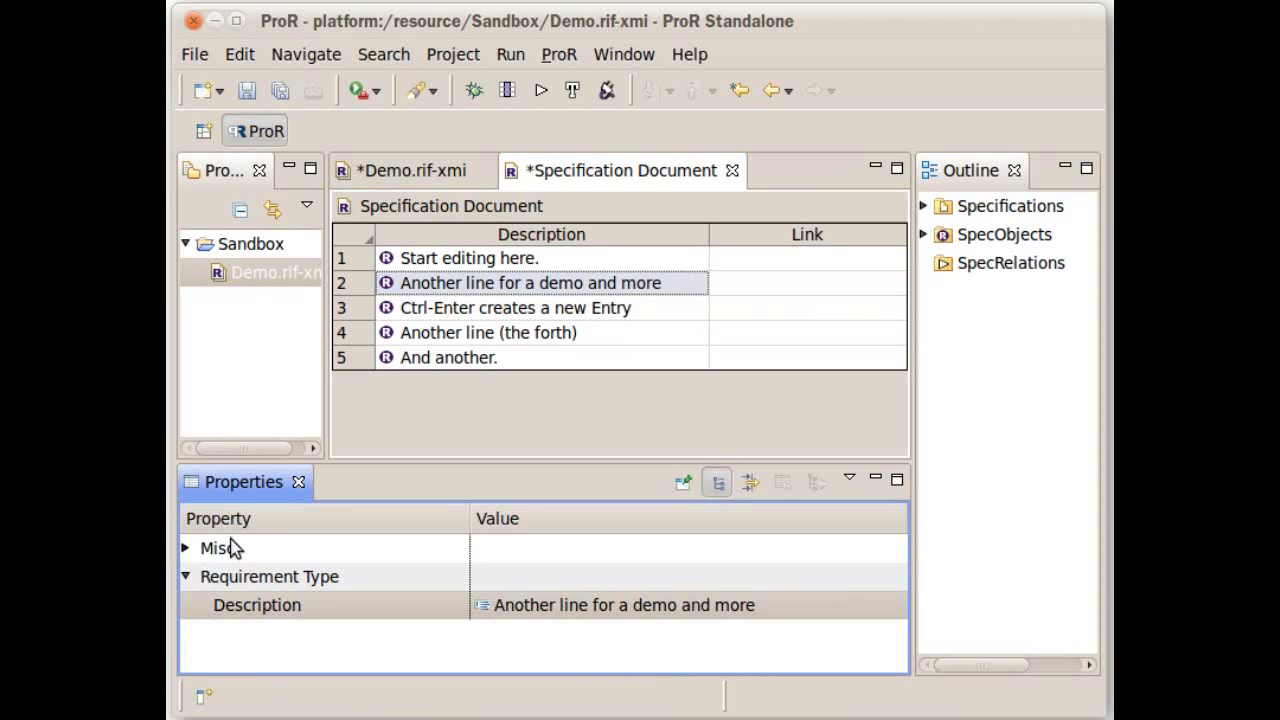
# - Expand the Misc properties category to inspect it, then collapse it again
pyautogui.click(186, 549)
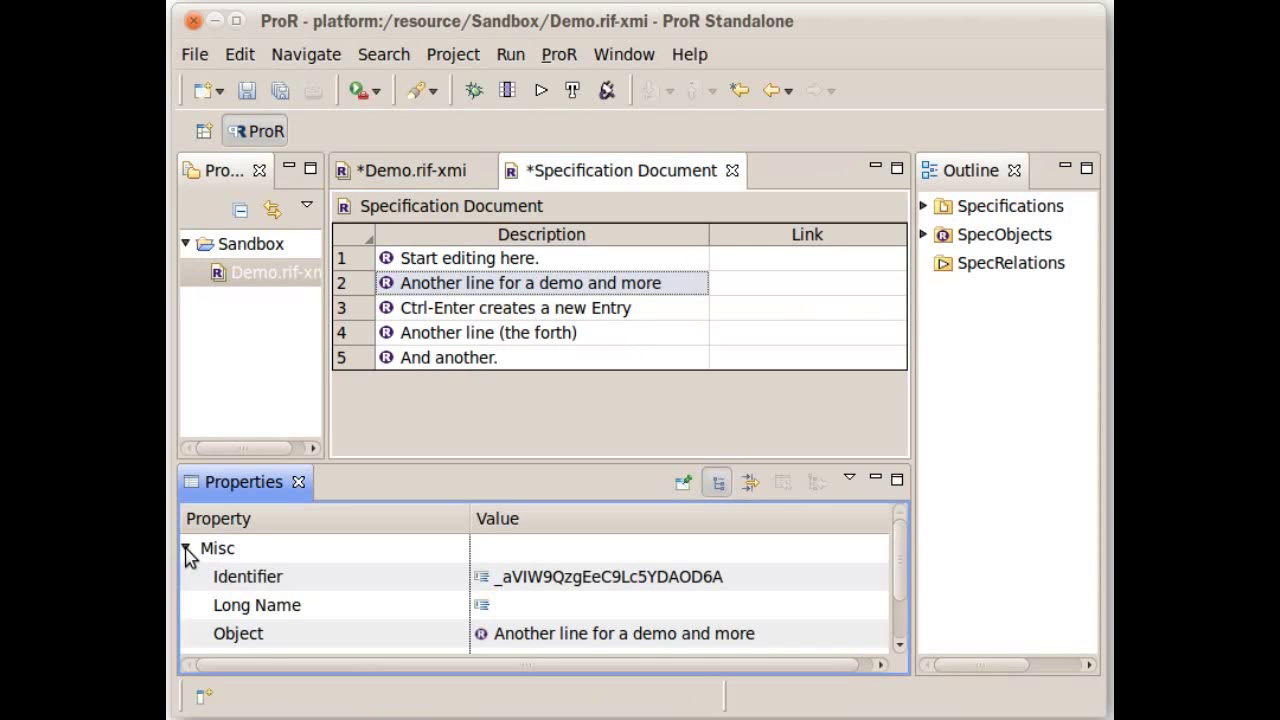
pyautogui.scroll(-1, 300, 595)
pyautogui.scroll(1, 214, 551)
pyautogui.click(186, 549)
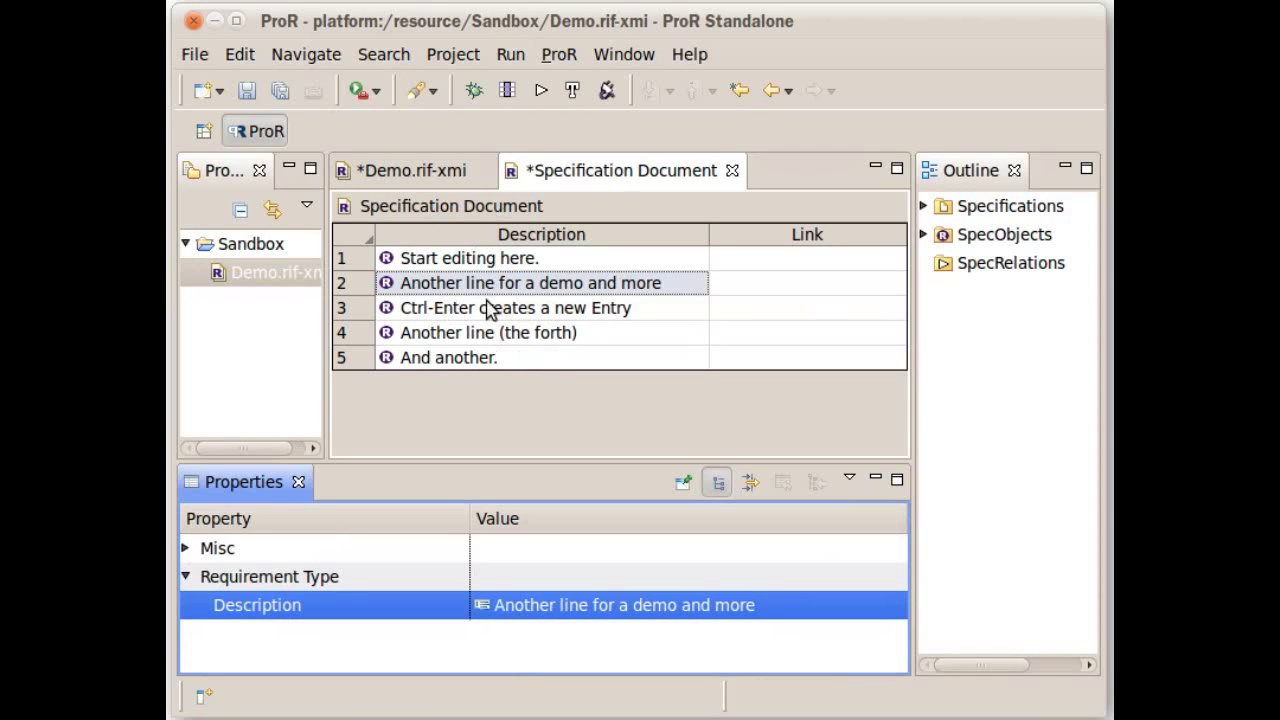
# - Drag 'And another.' up the table and move 'Start editing here.' down to row 5
pyautogui.click(430, 365)
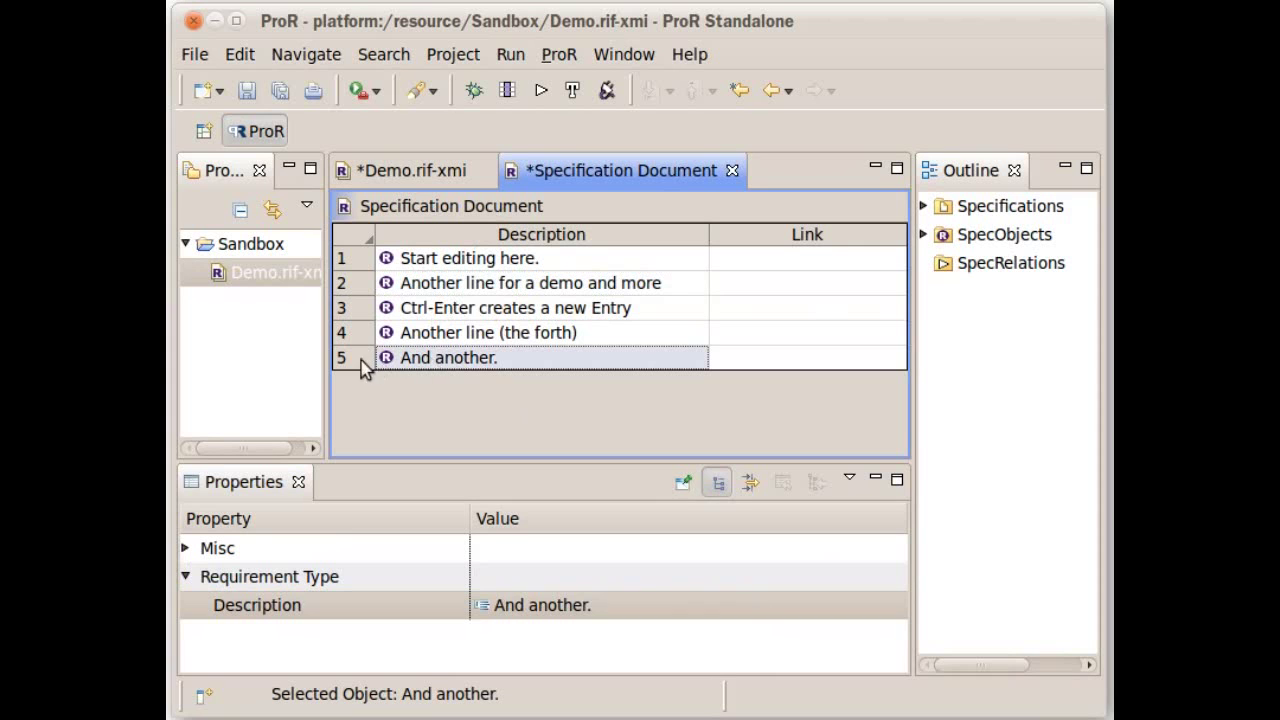
pyautogui.moveTo(466, 363); pyautogui.dragTo(457, 285)
pyautogui.click(445, 312)
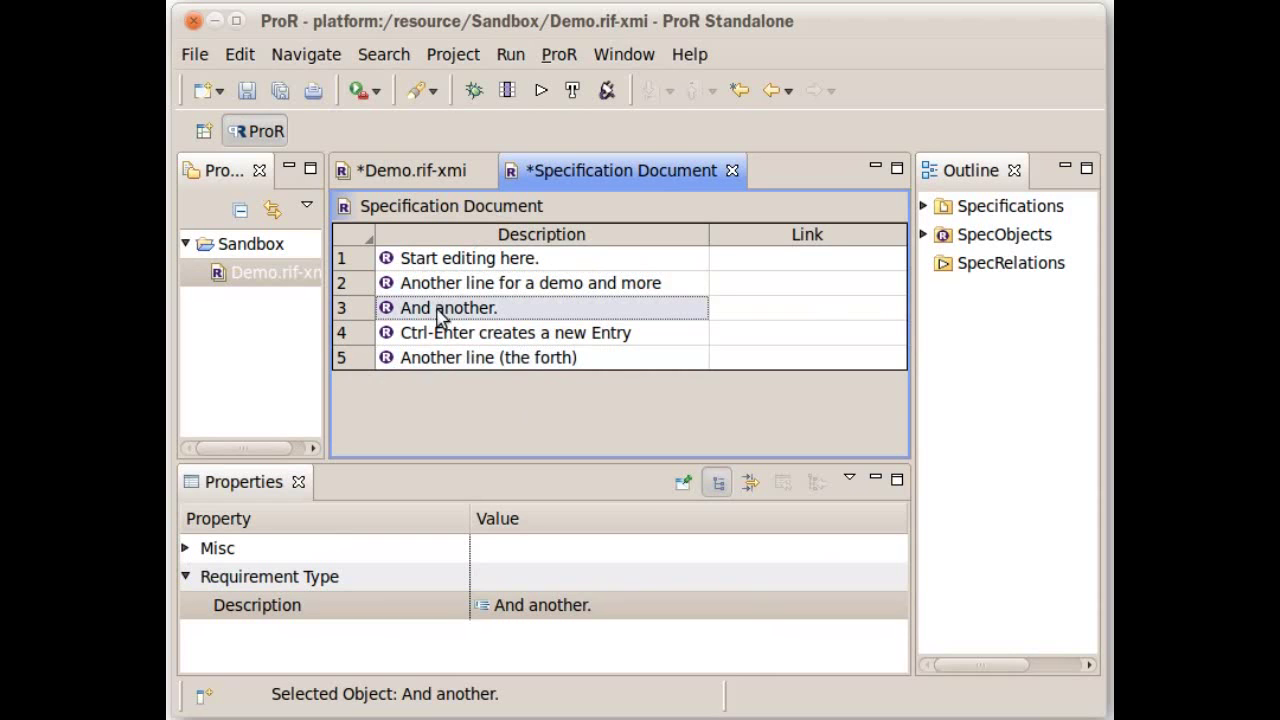
pyautogui.keyDown('ctrl'); pyautogui.click(447, 266); pyautogui.keyUp('ctrl')
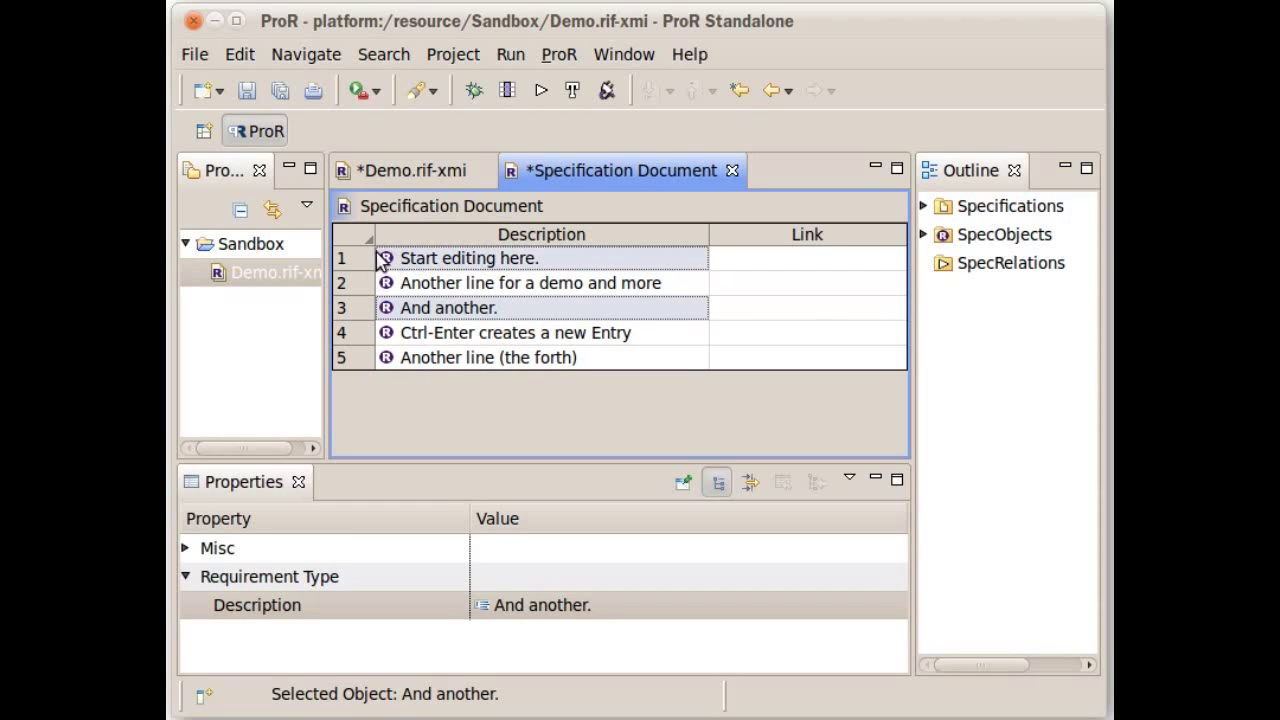
pyautogui.moveTo(415, 262); pyautogui.dragTo(438, 364)
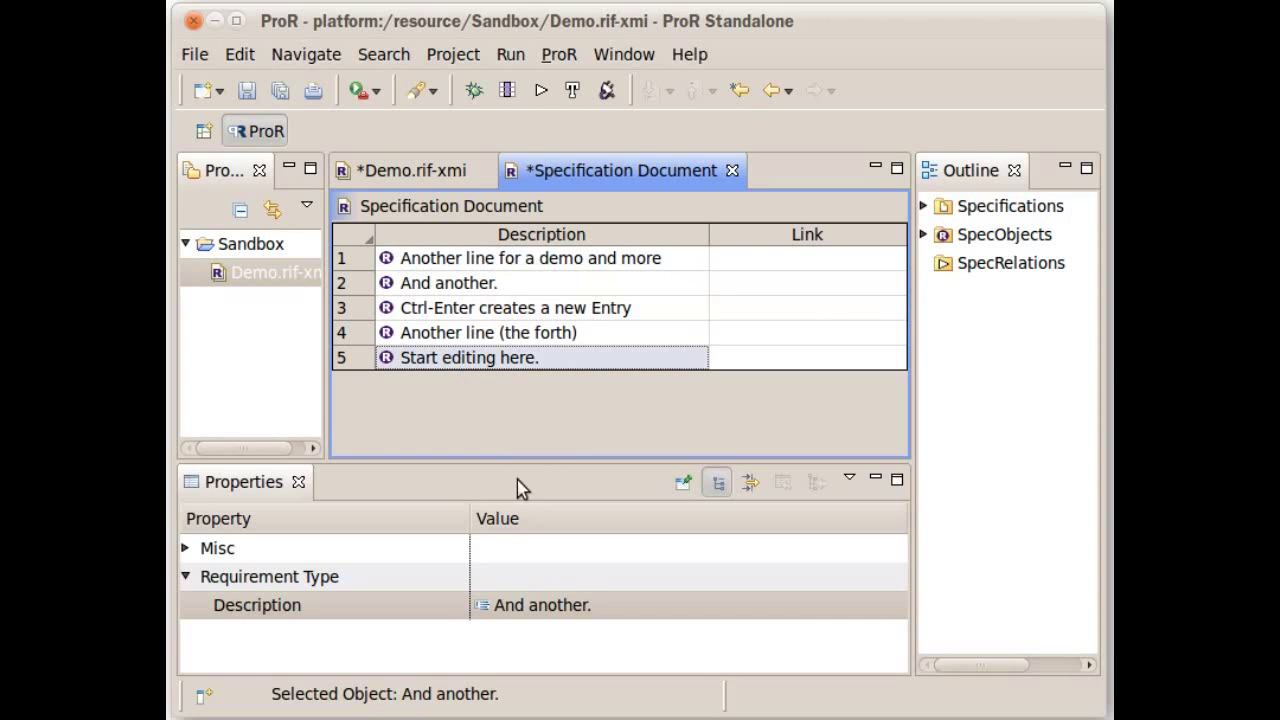
pyautogui.click(447, 286)
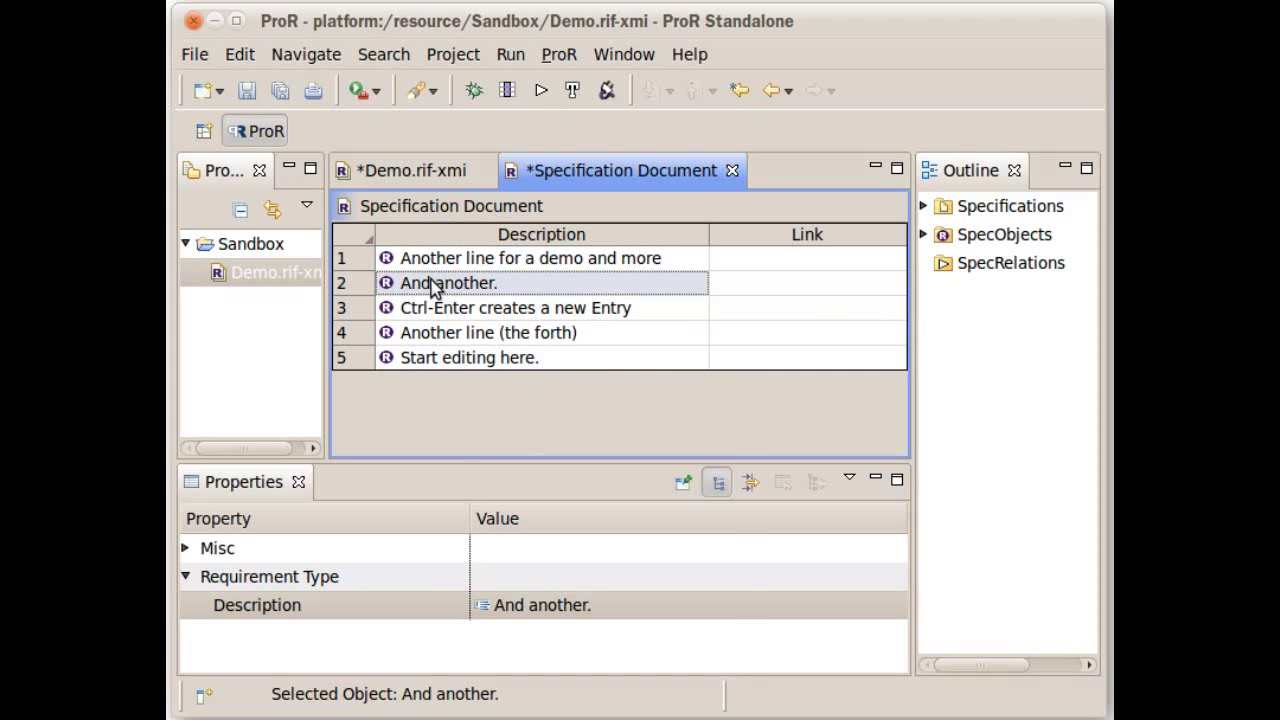
# - Insert a New Child requirement under row 2 described as 'This is a child object'
pyautogui.rightClick(433, 284)
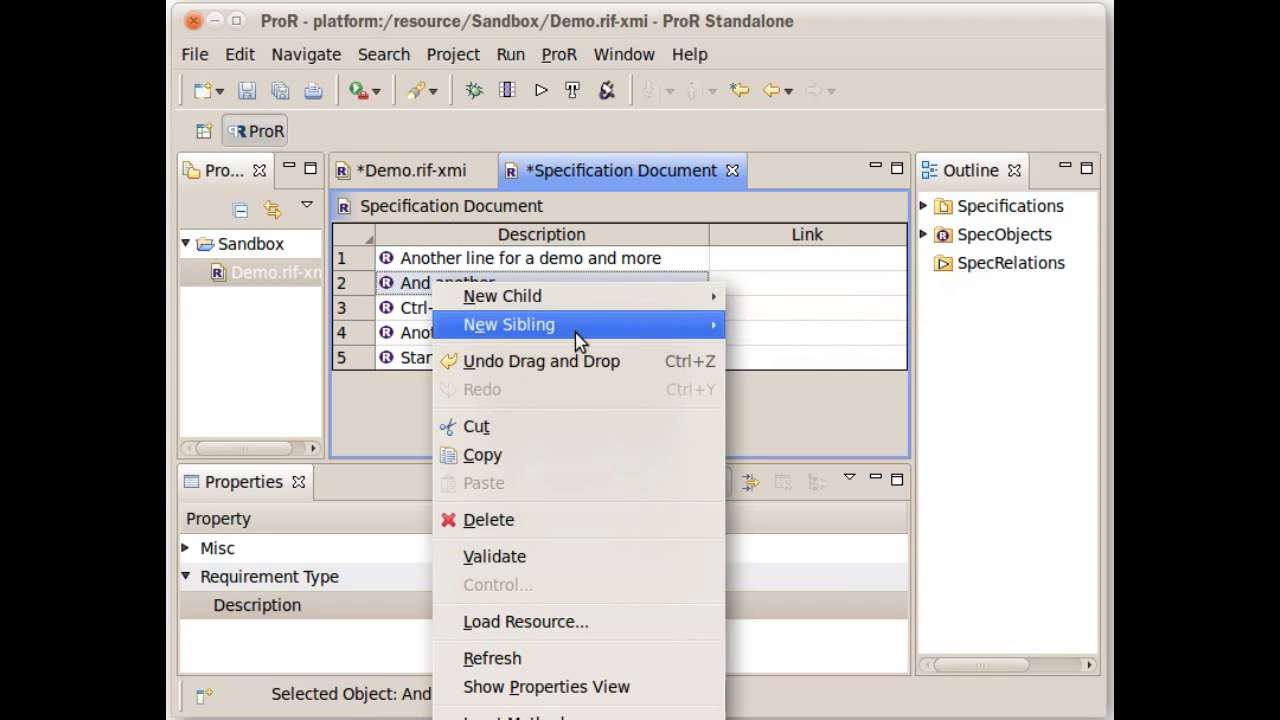
pyautogui.moveTo(607, 313)
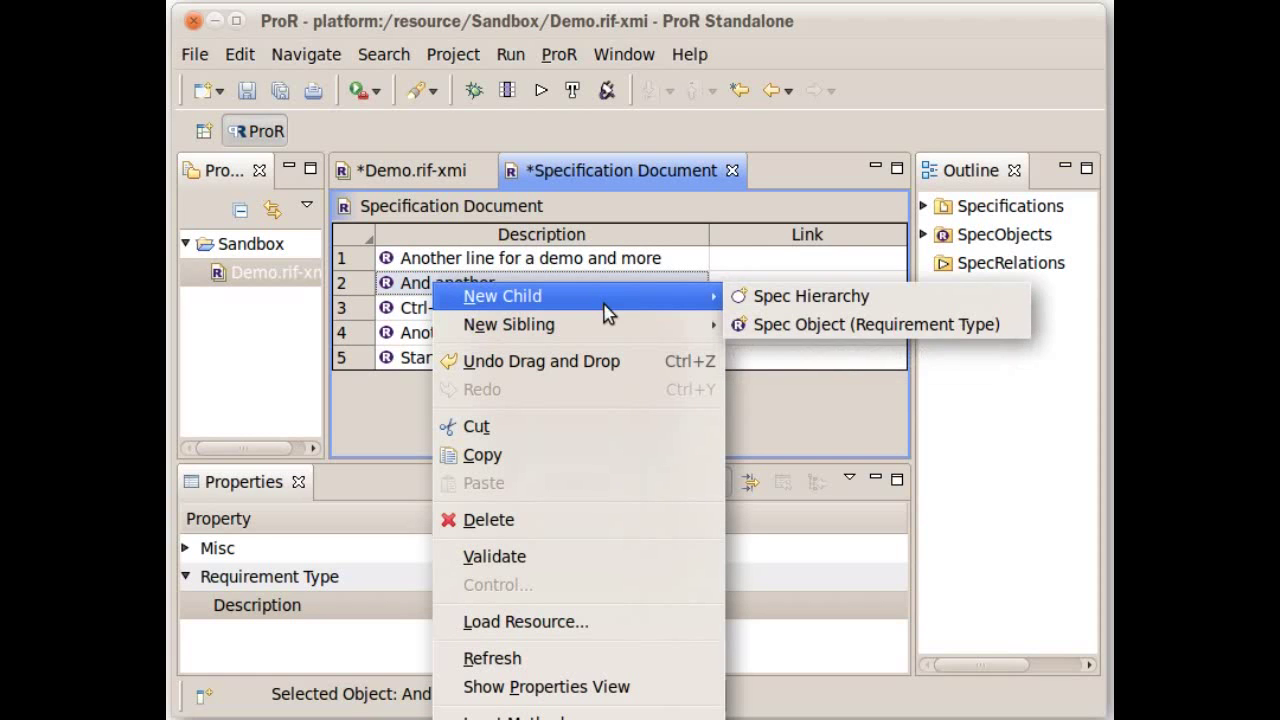
pyautogui.click(818, 322)
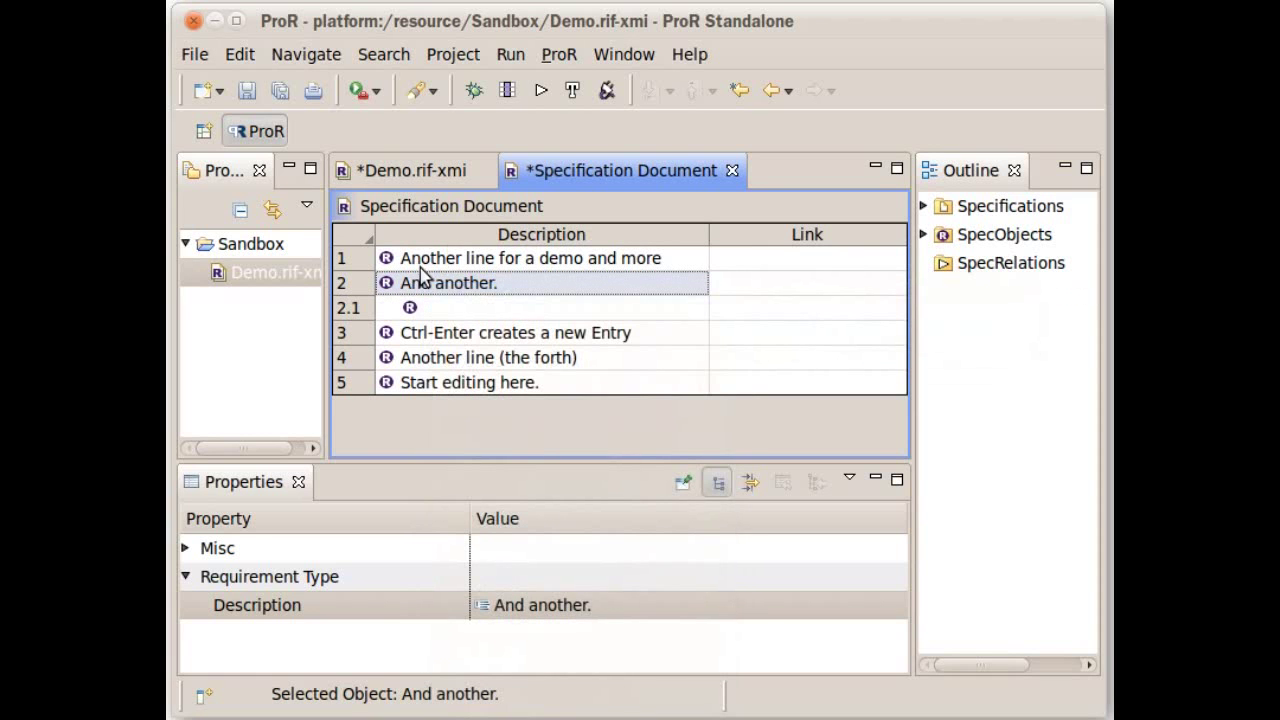
pyautogui.click(477, 308)
pyautogui.click(477, 308)
pyautogui.write('This is a child object')
pyautogui.press('BackSpace')
pyautogui.press('BackSpace')
pyautogui.press('BackSpace')
pyautogui.press('BackSpace')
pyautogui.write('ject')
pyautogui.press('Return')
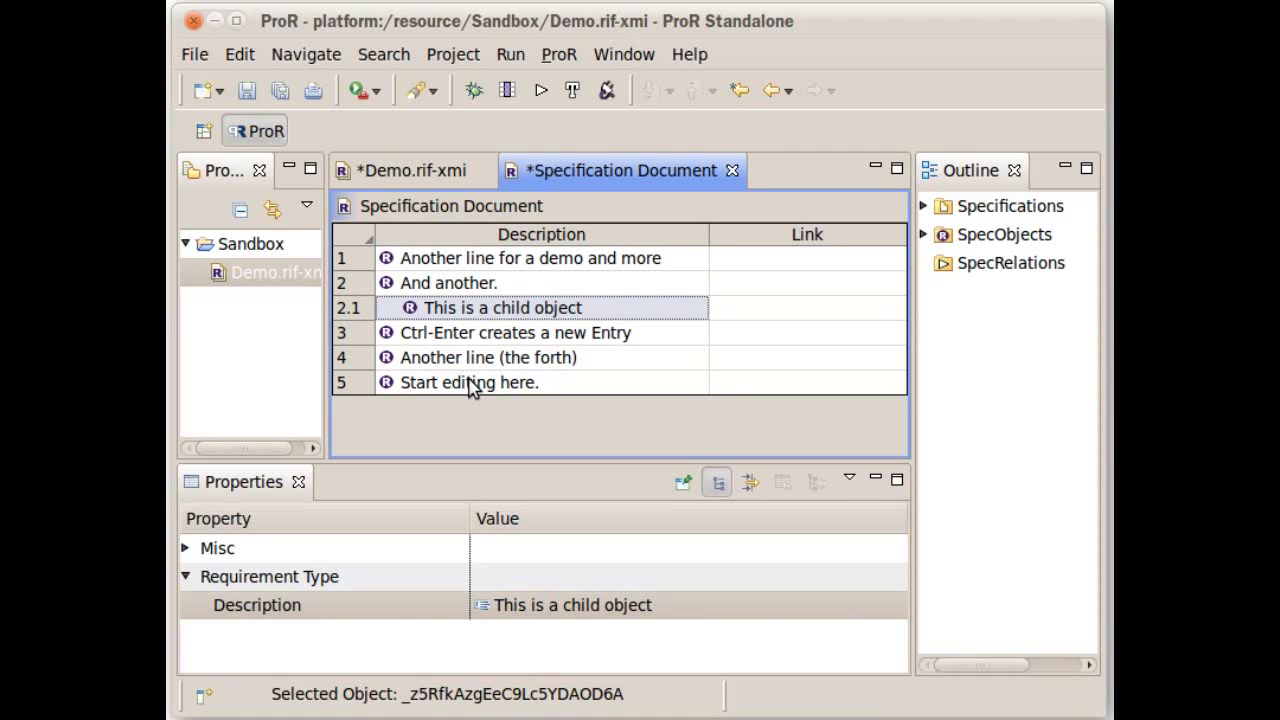
# - Drag 'Start editing here.' up to the second position in the table
pyautogui.click(472, 386)
pyautogui.moveTo(442, 388); pyautogui.dragTo(458, 275)
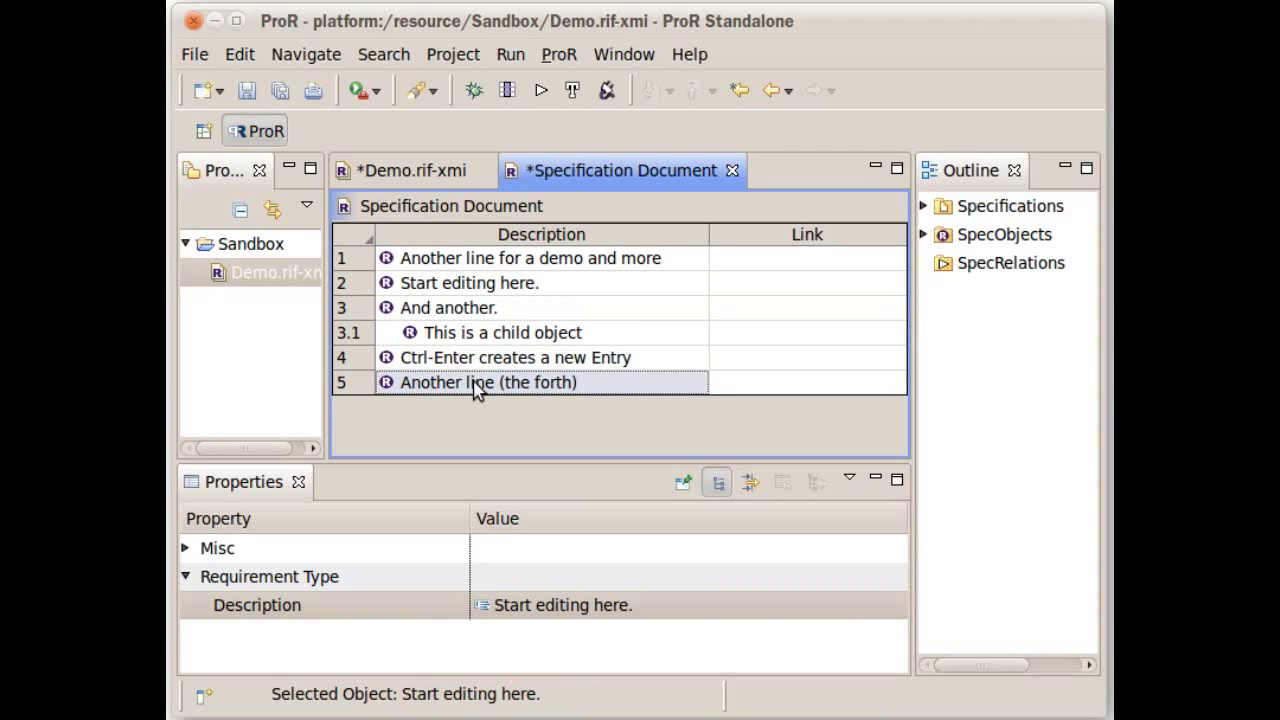
pyautogui.click(543, 358)
# - Cut 'Another line (the forth)' and paste it as a child of row 1
pyautogui.click(540, 382)
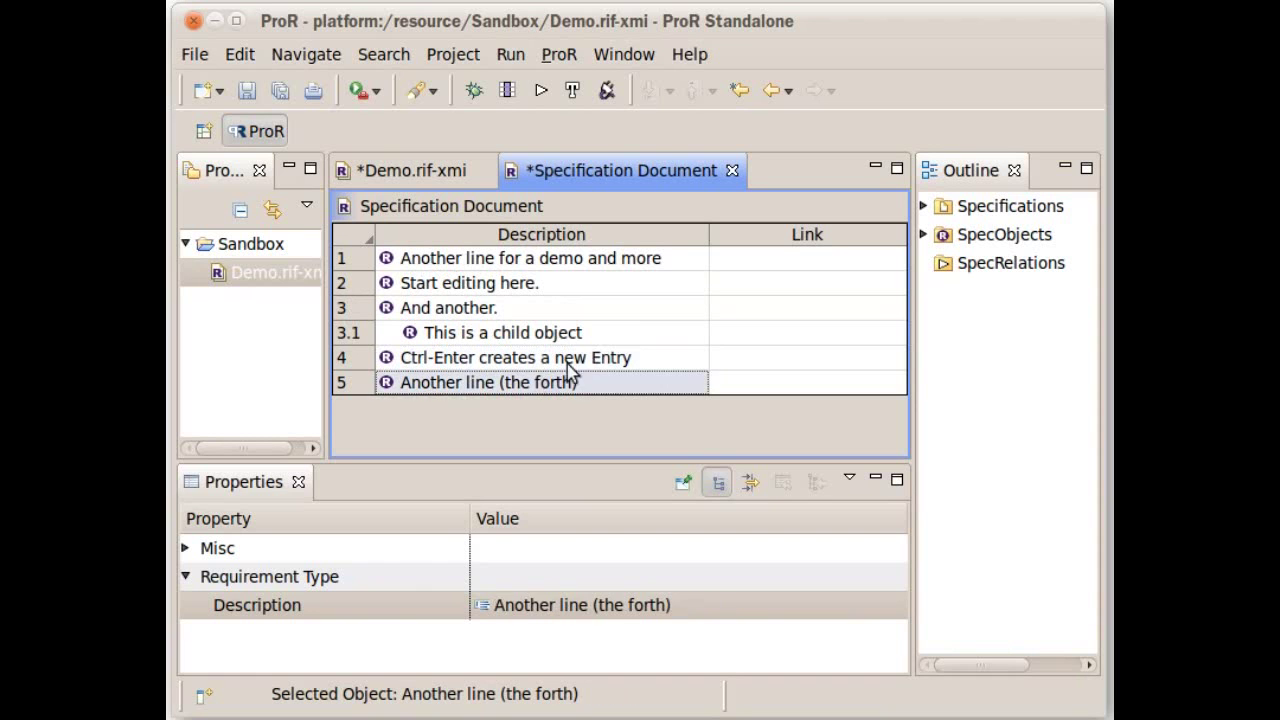
pyautogui.click(240, 56)
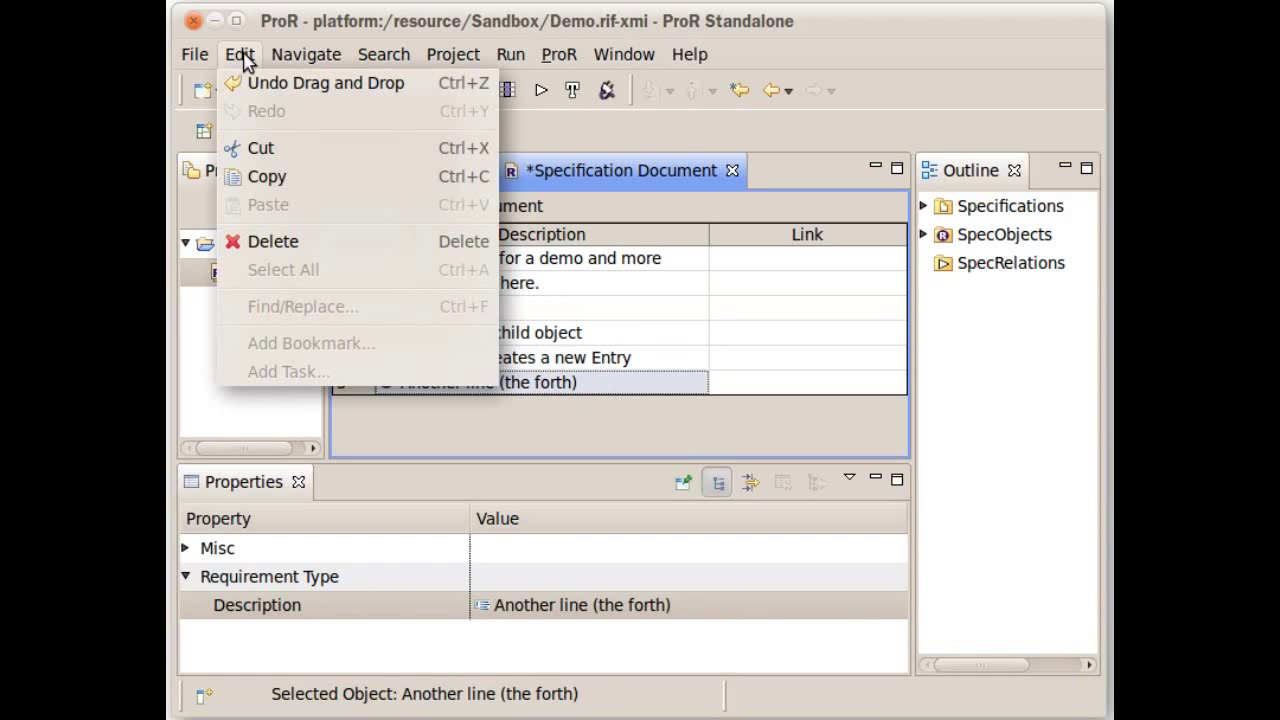
pyautogui.click(262, 148)
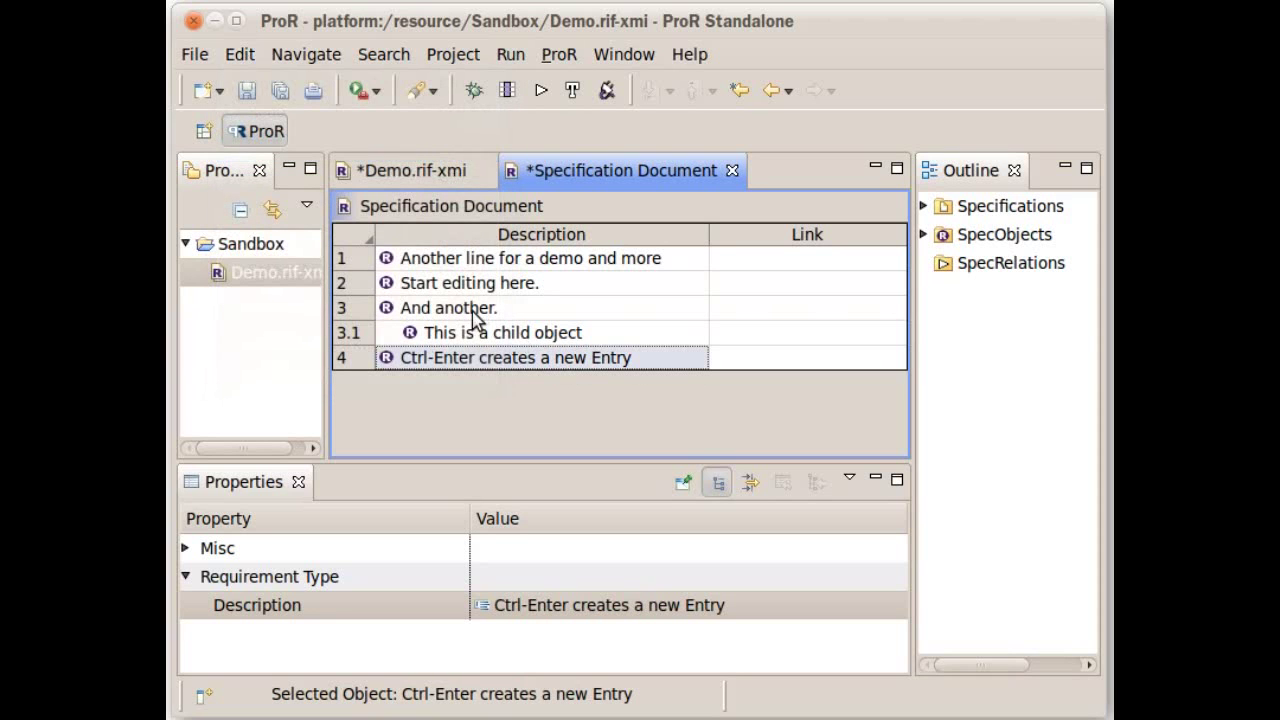
pyautogui.click(239, 55)
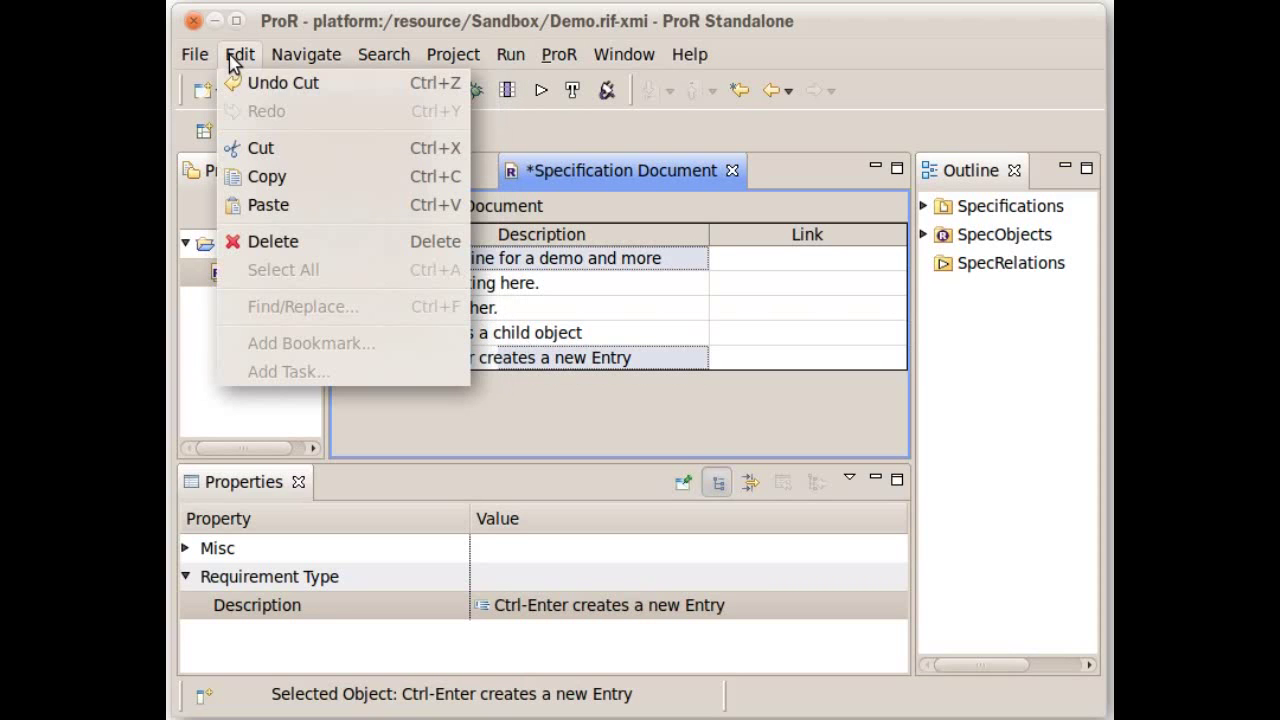
pyautogui.click(268, 205)
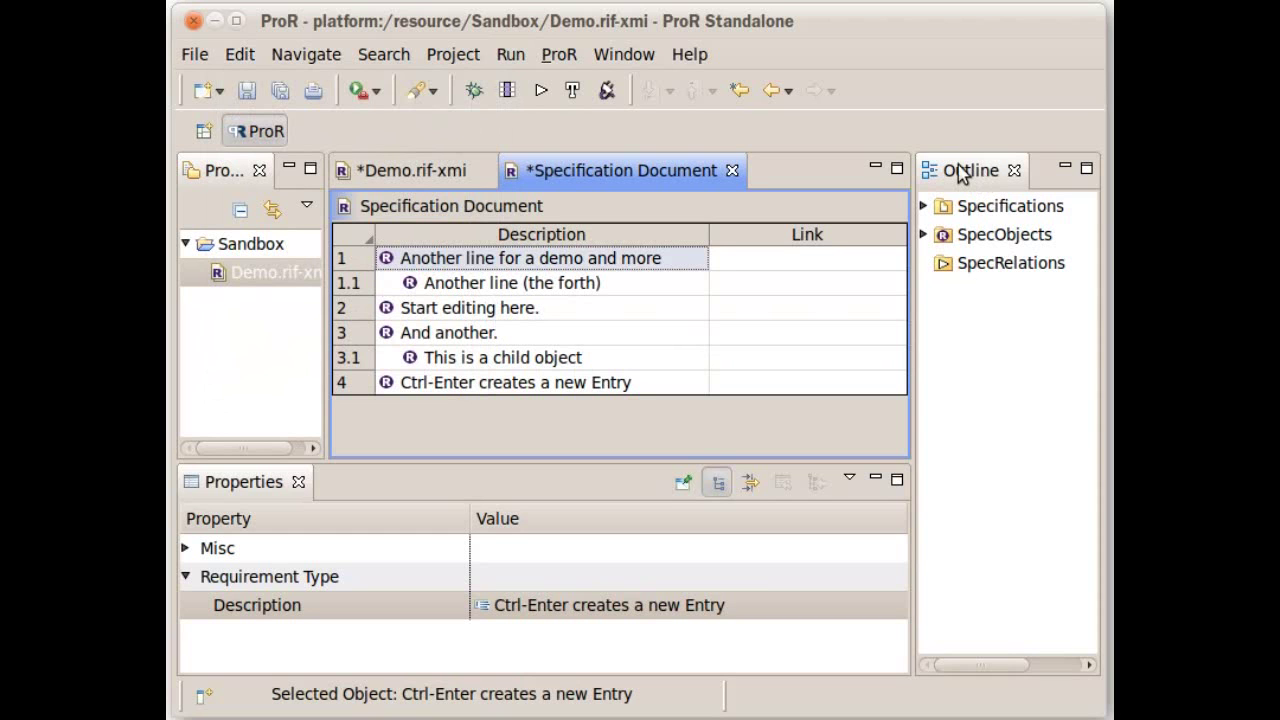
# - Expand Specifications, Specification Document, both parent requirements' children, and SpecObjects in the Outline
pyautogui.click(925, 207)
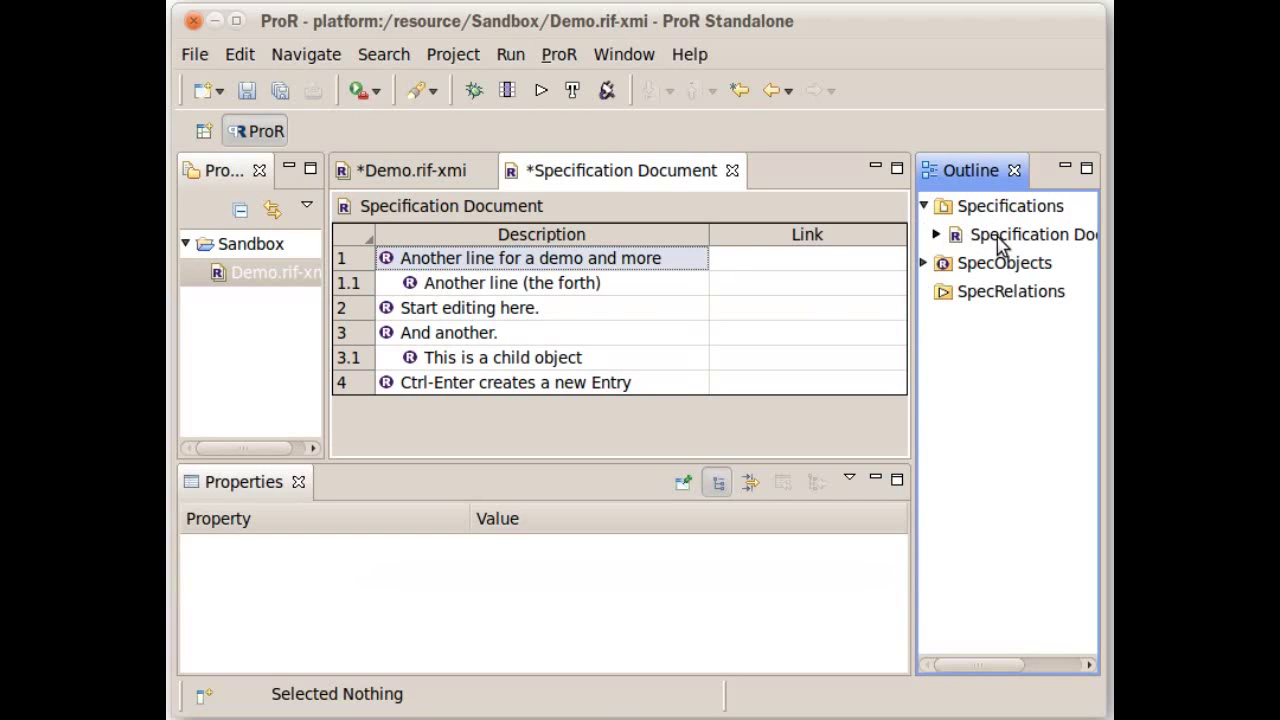
pyautogui.click(937, 236)
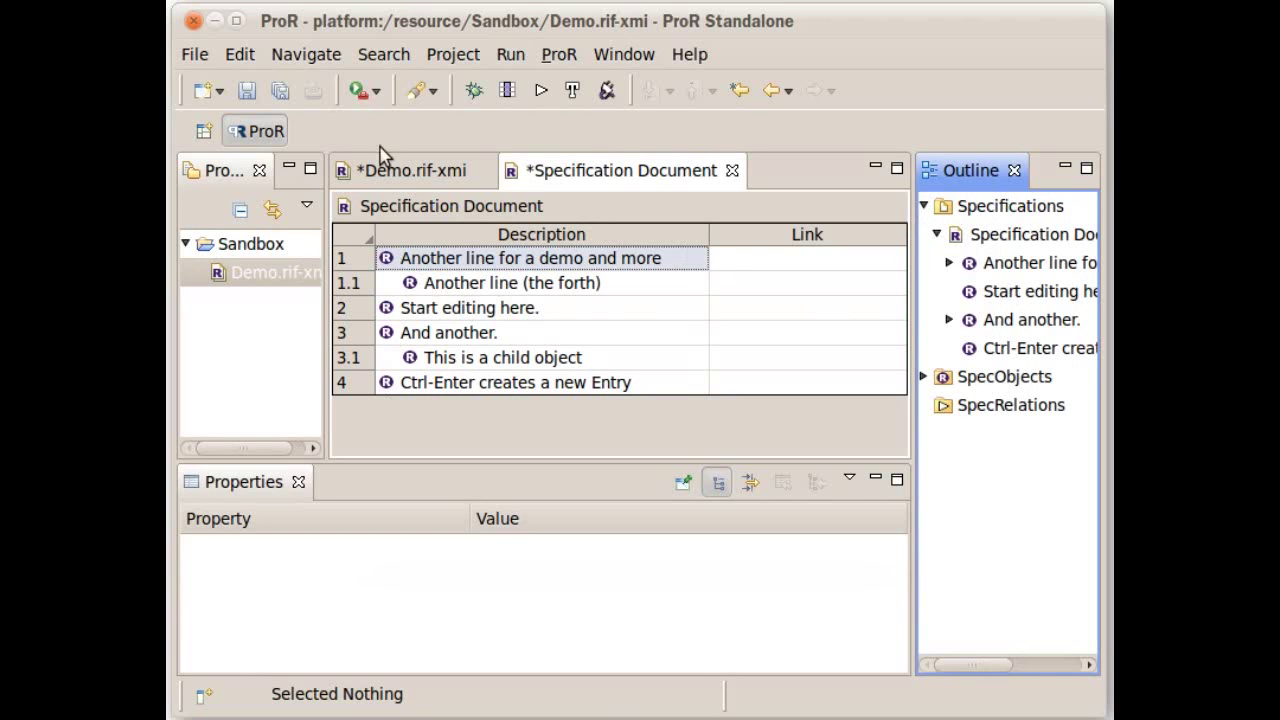
pyautogui.click(949, 263)
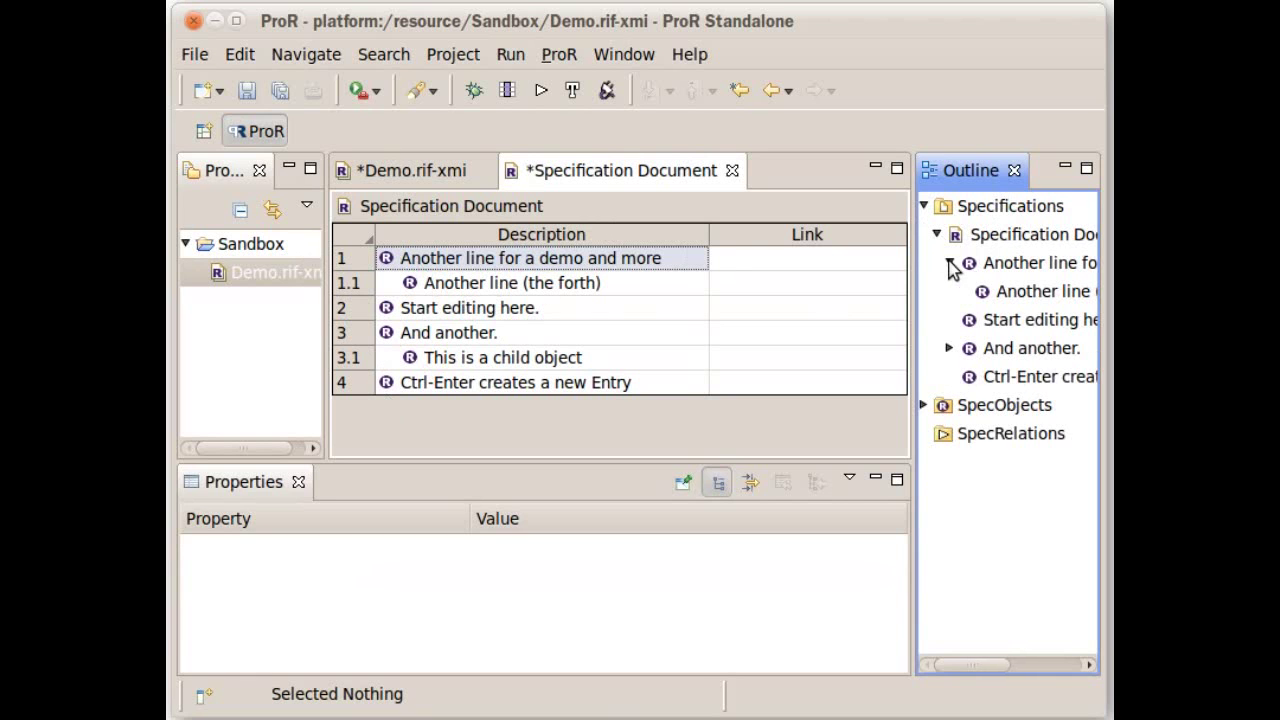
pyautogui.click(949, 348)
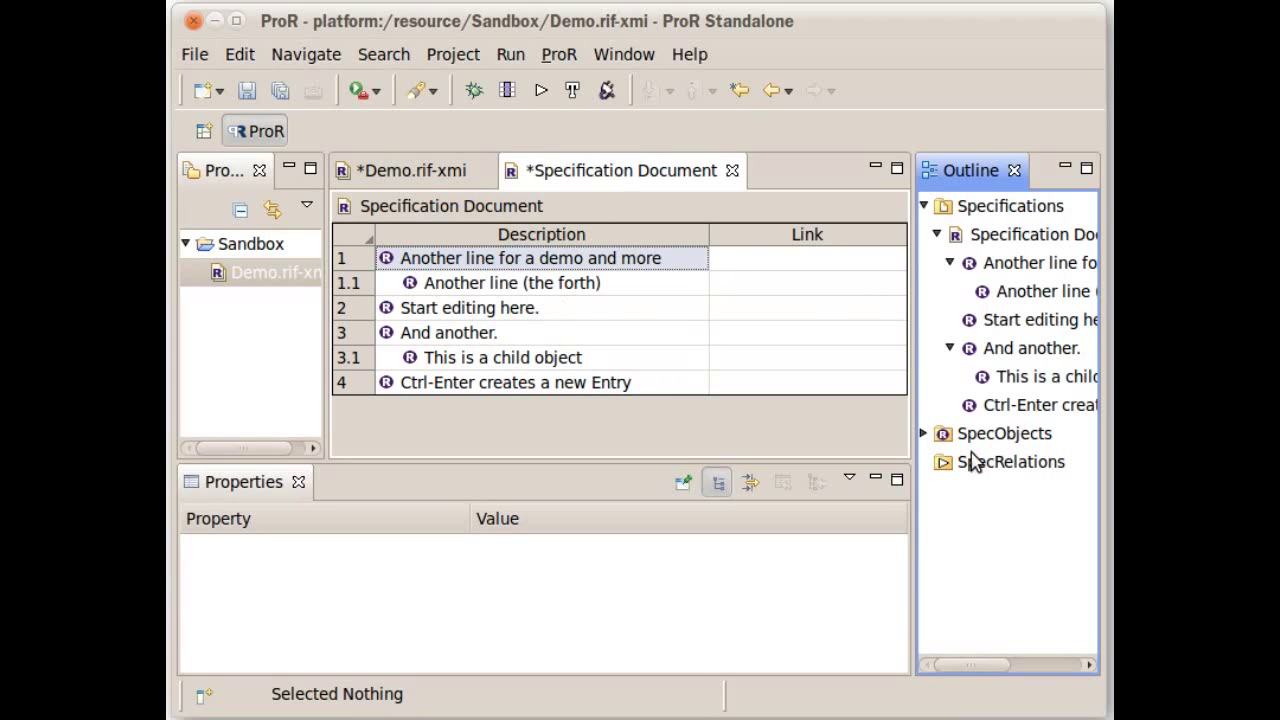
pyautogui.click(924, 433)
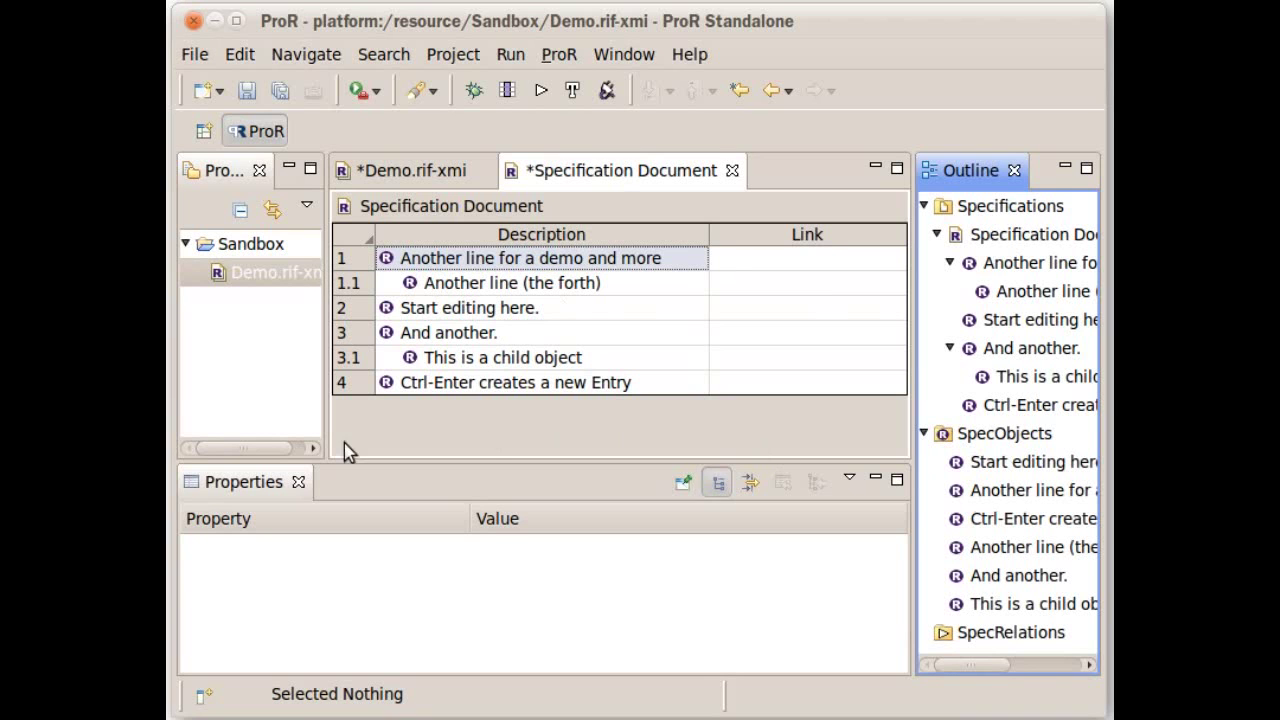
# - Copy child object 3.1 and paste it under row 4 ('Ctrl-Enter creates a new Entry')
pyautogui.click(484, 360)
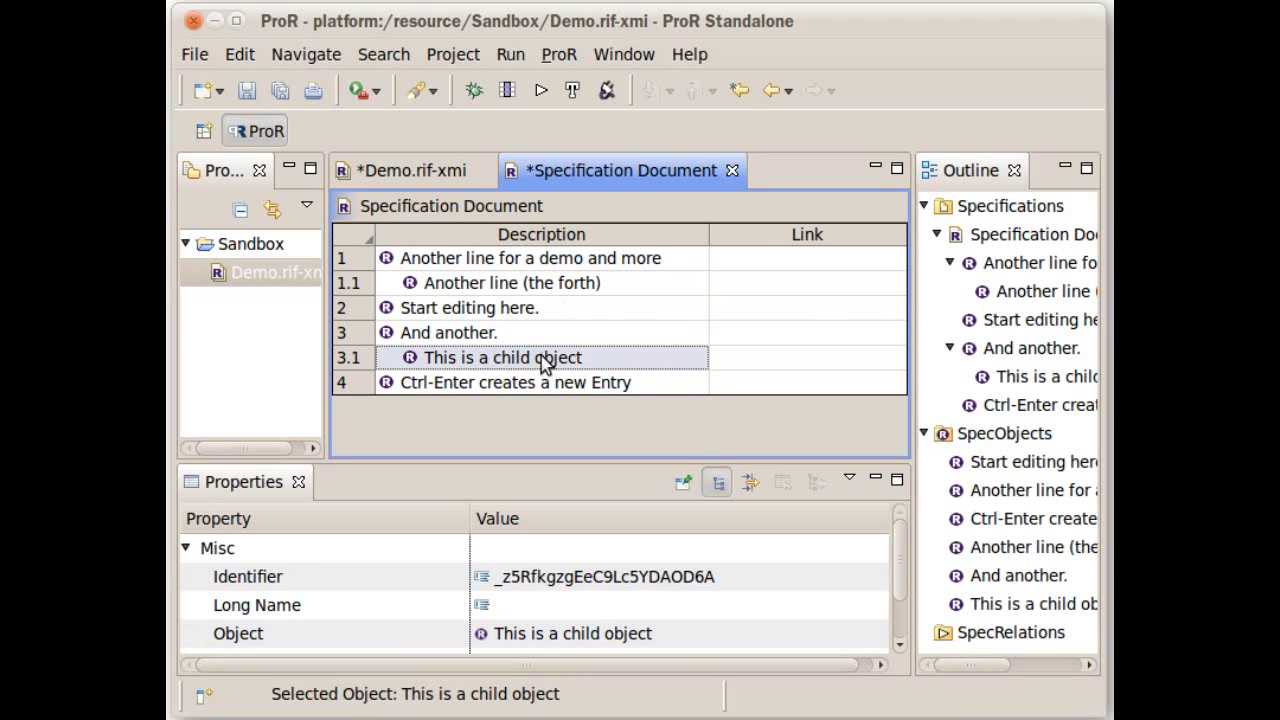
pyautogui.click(240, 54)
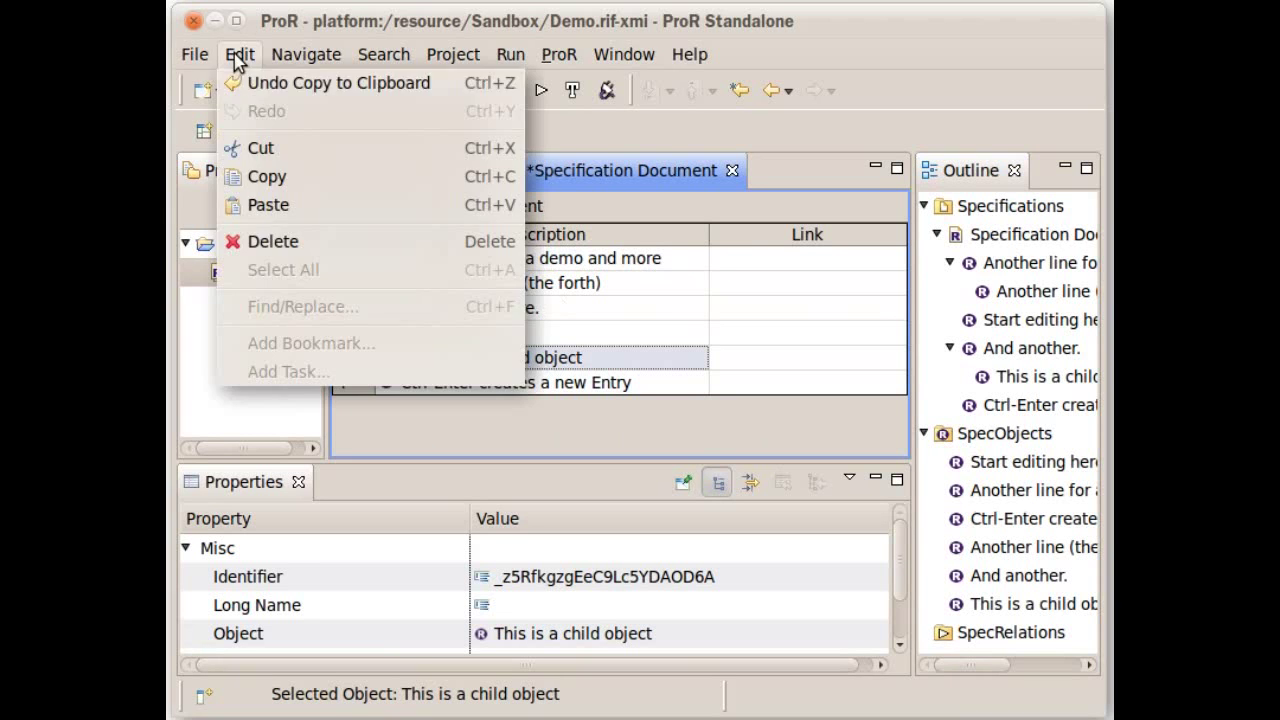
pyautogui.click(285, 176)
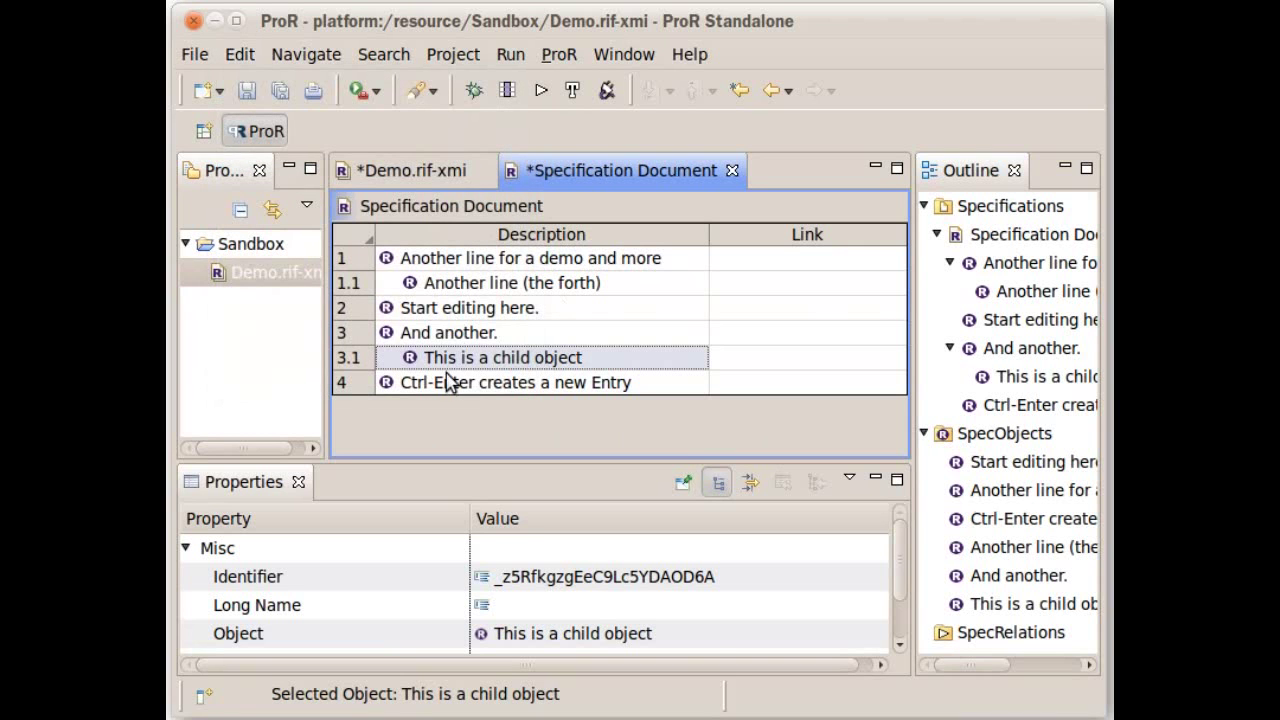
pyautogui.click(450, 384)
pyautogui.click(240, 54)
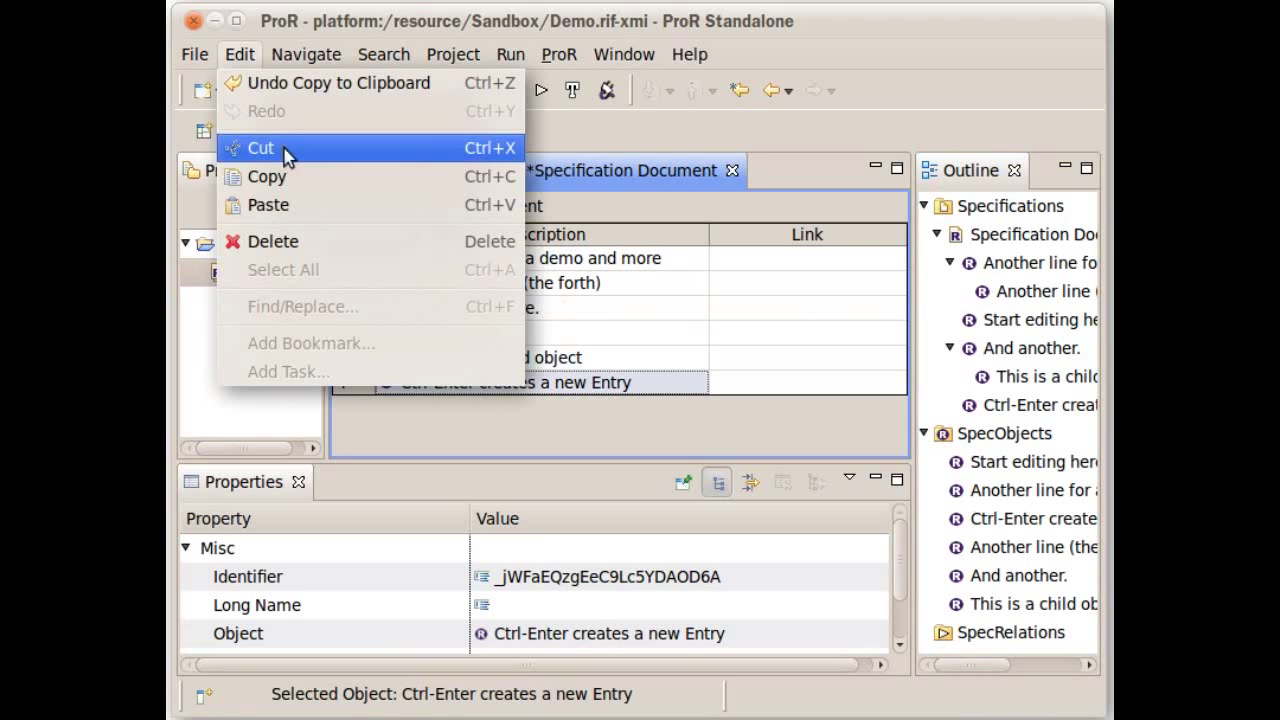
pyautogui.click(300, 205)
# - Rename row 4.1 to 'This is a child object reference' and confirm row 3.1 shows it too
pyautogui.click(477, 410)
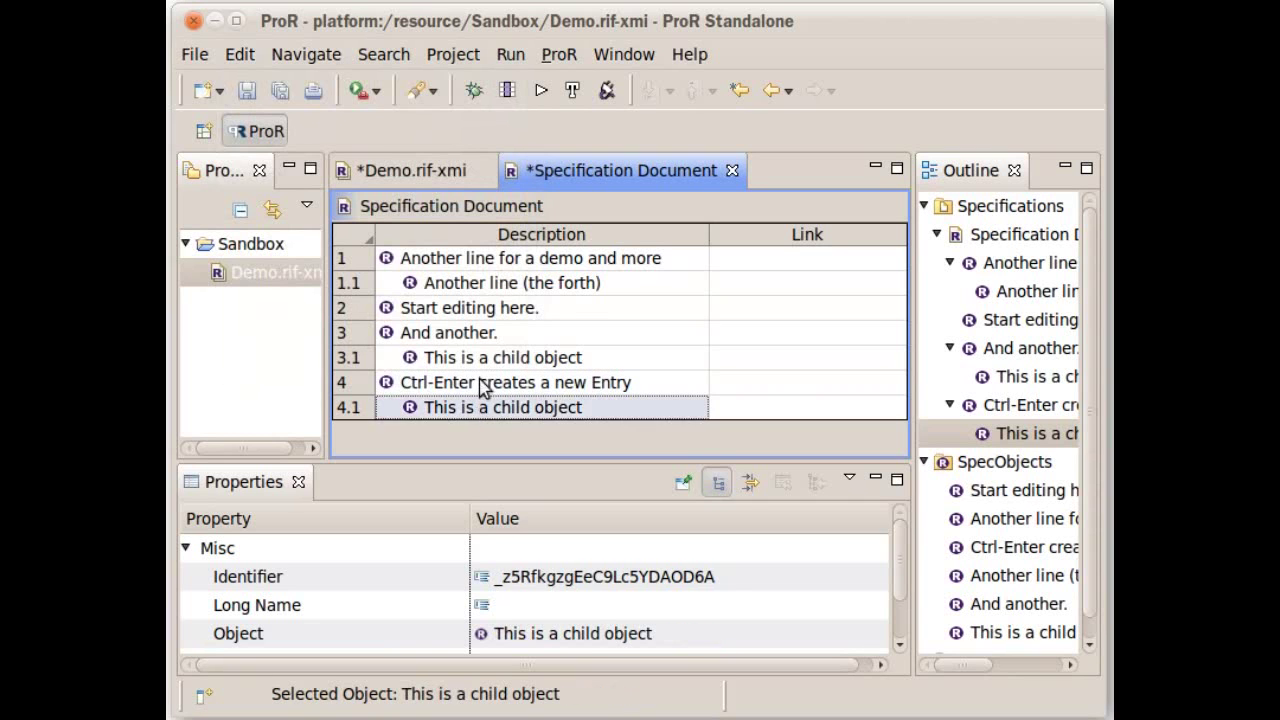
pyautogui.click(483, 362)
pyautogui.click(478, 410)
pyautogui.click(480, 362)
pyautogui.click(507, 408)
pyautogui.click(600, 406)
pyautogui.click(604, 408)
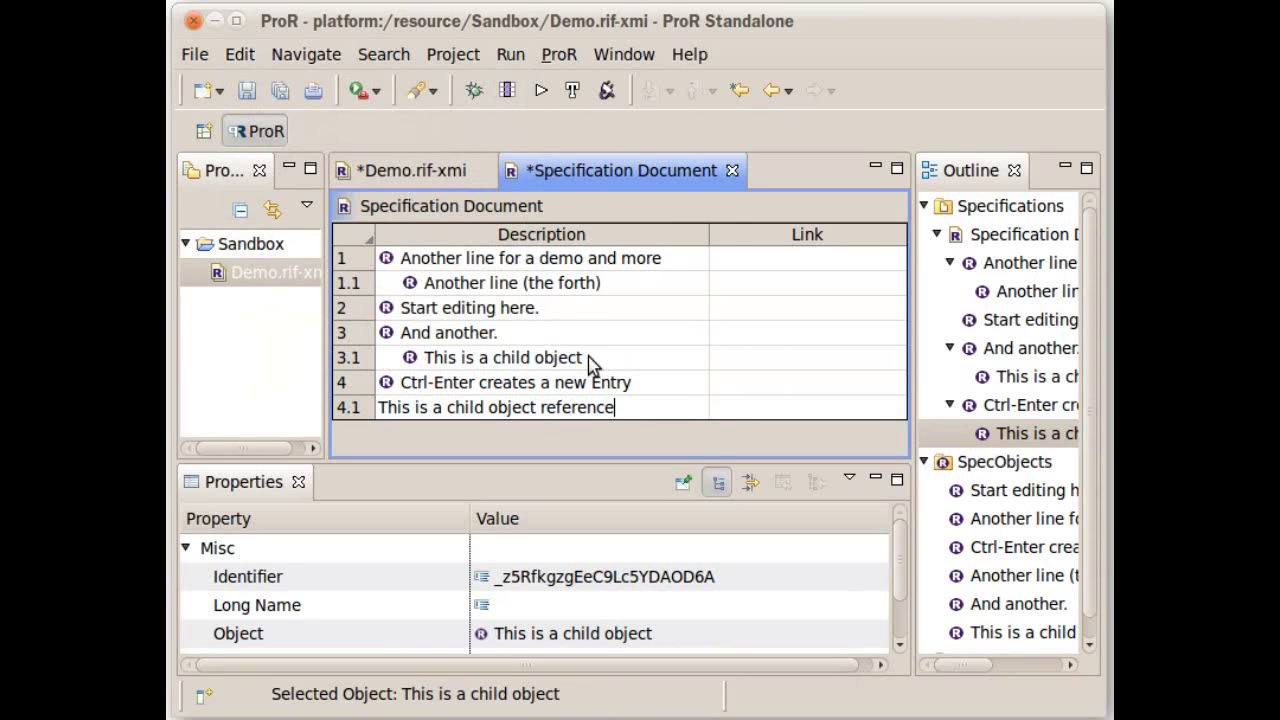
pyautogui.press('Return')
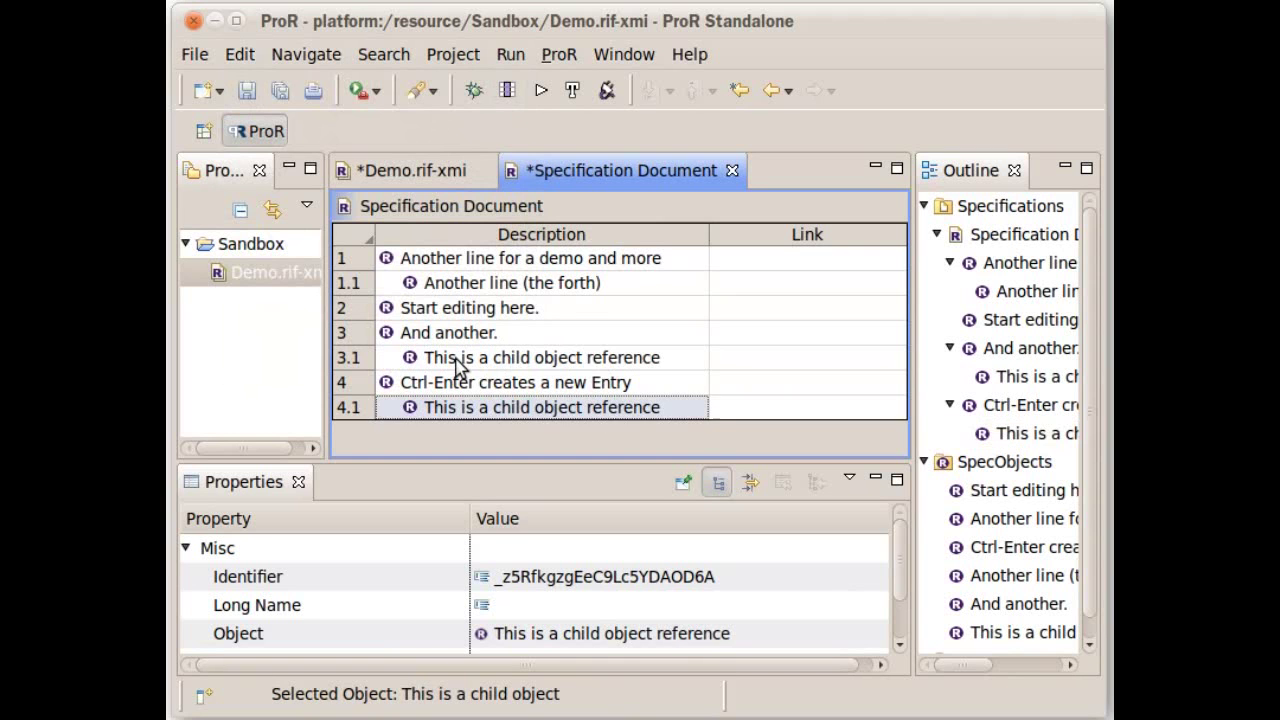
pyautogui.click(460, 365)
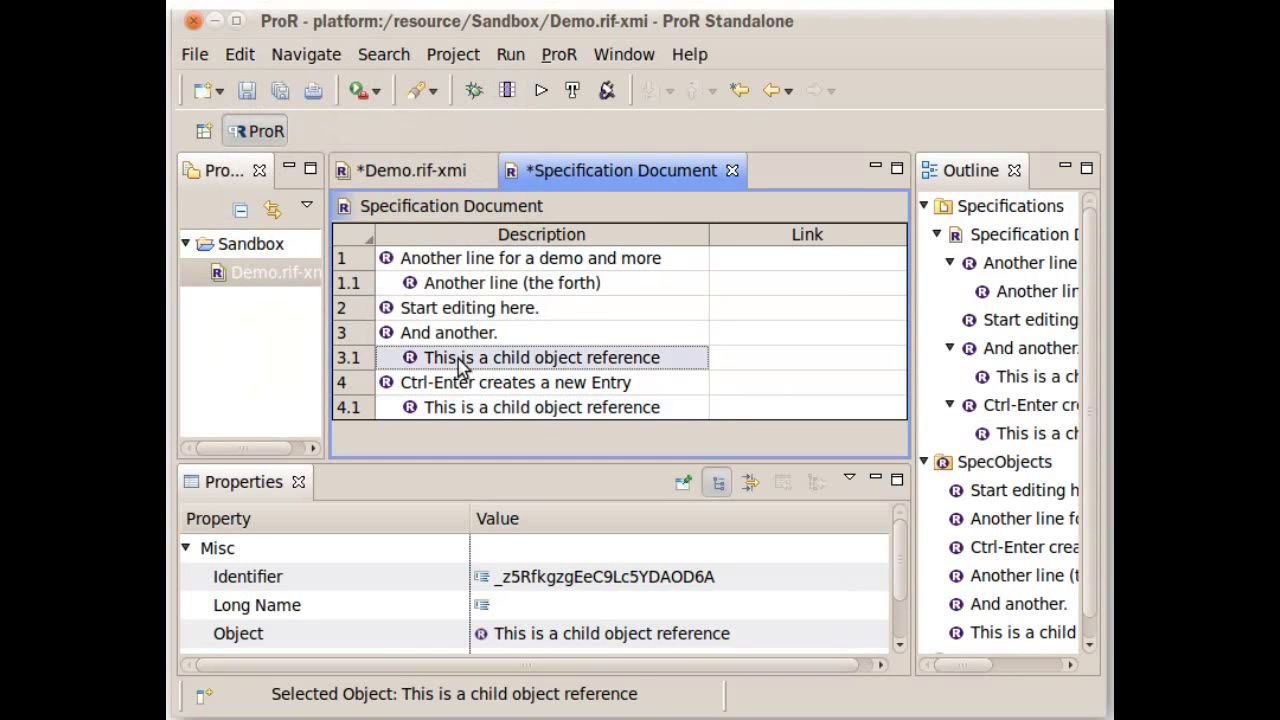
pyautogui.click(468, 410)
pyautogui.click(474, 360)
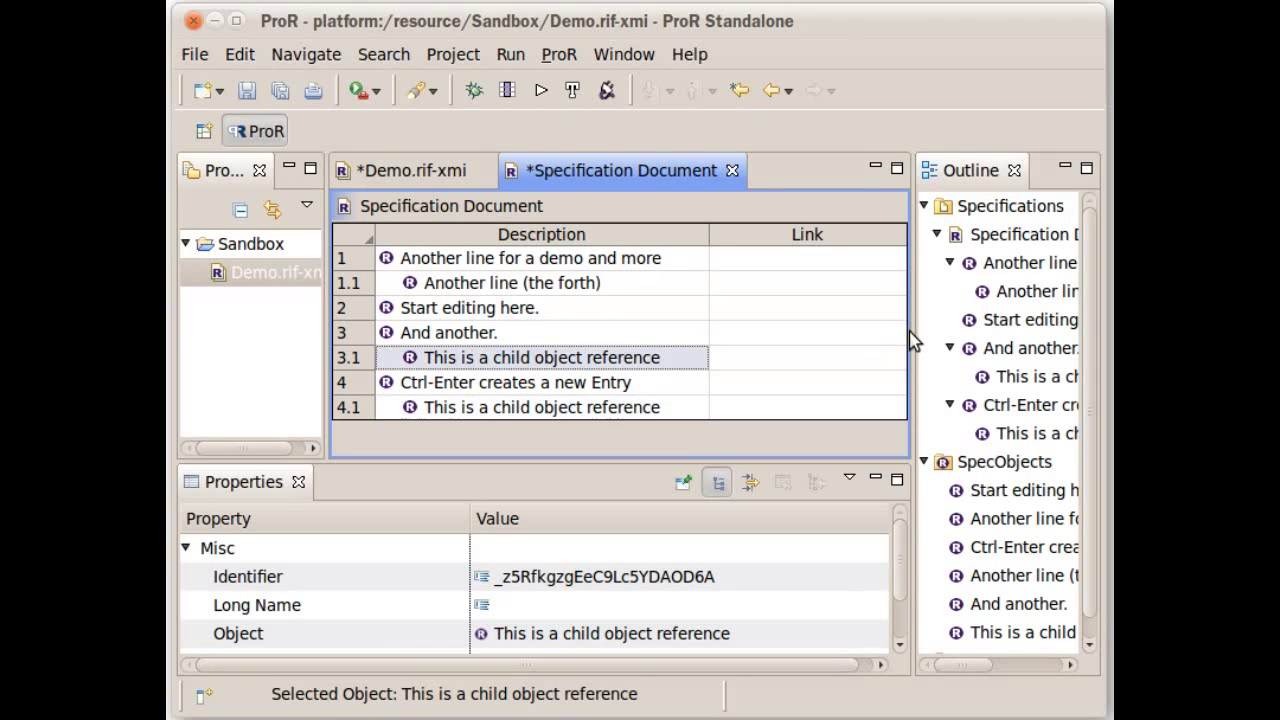
# - Widen the Outline and select the single 'This is a child object reference' SpecObject
pyautogui.moveTo(914, 336); pyautogui.dragTo(830, 355)
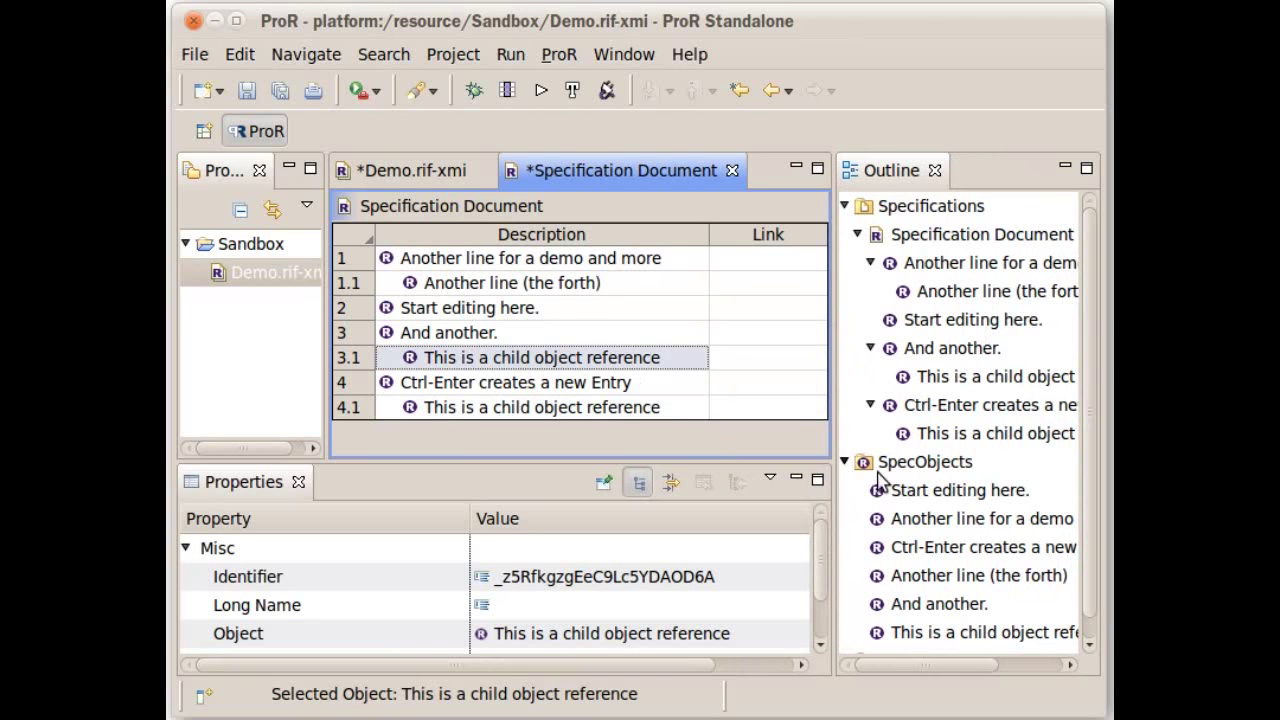
pyautogui.scroll(-1, 932, 530)
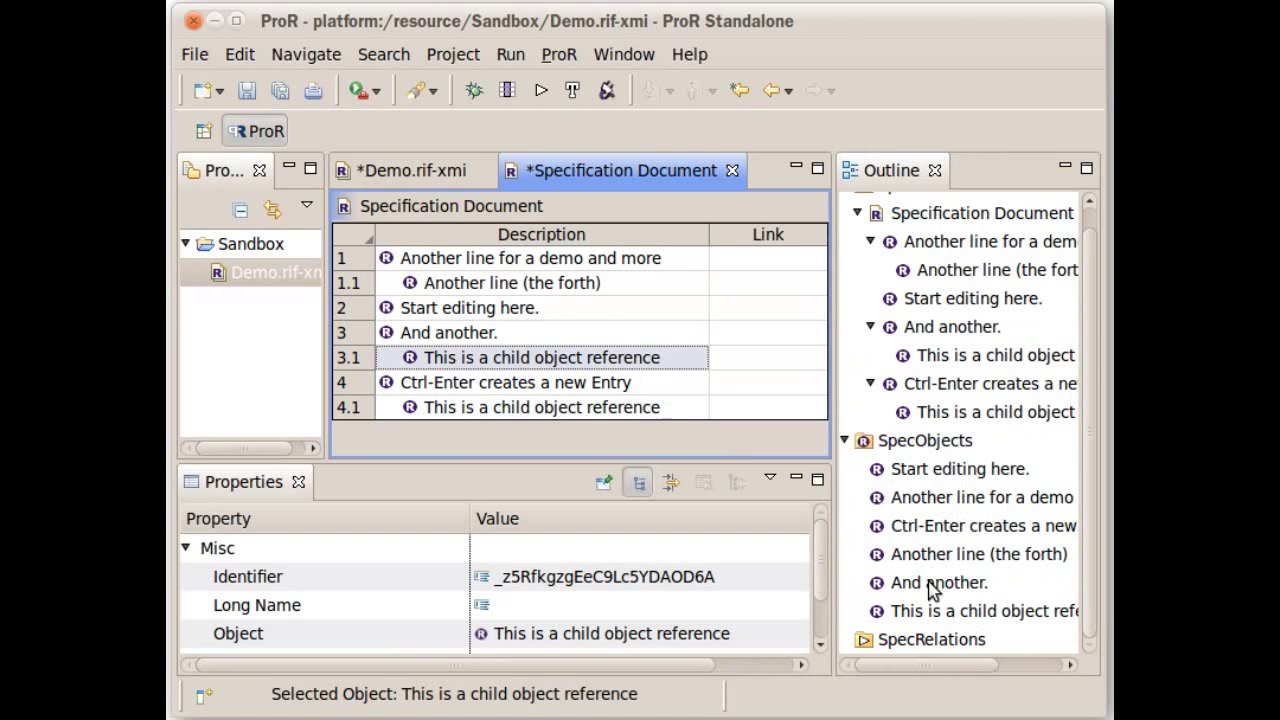
pyautogui.click(932, 614)
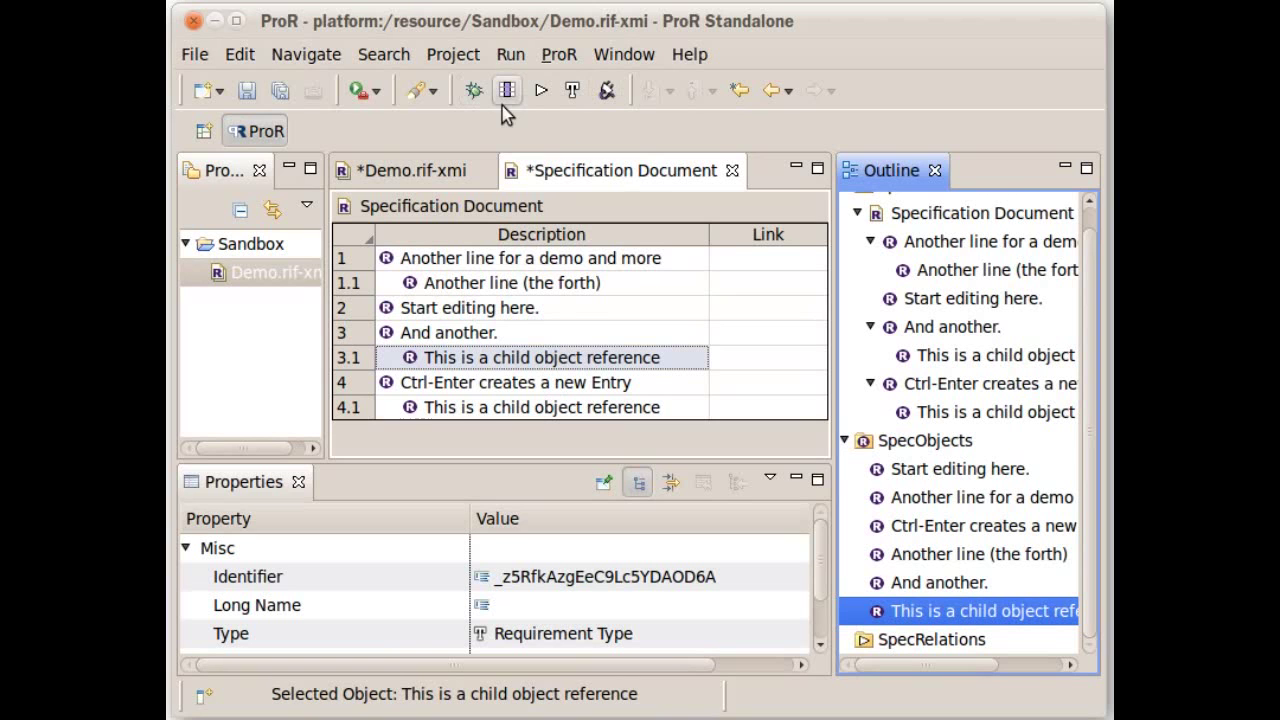
# - In Datatype Configuration, inspect the Requirement Type and its Description attribute
pyautogui.click(573, 91)
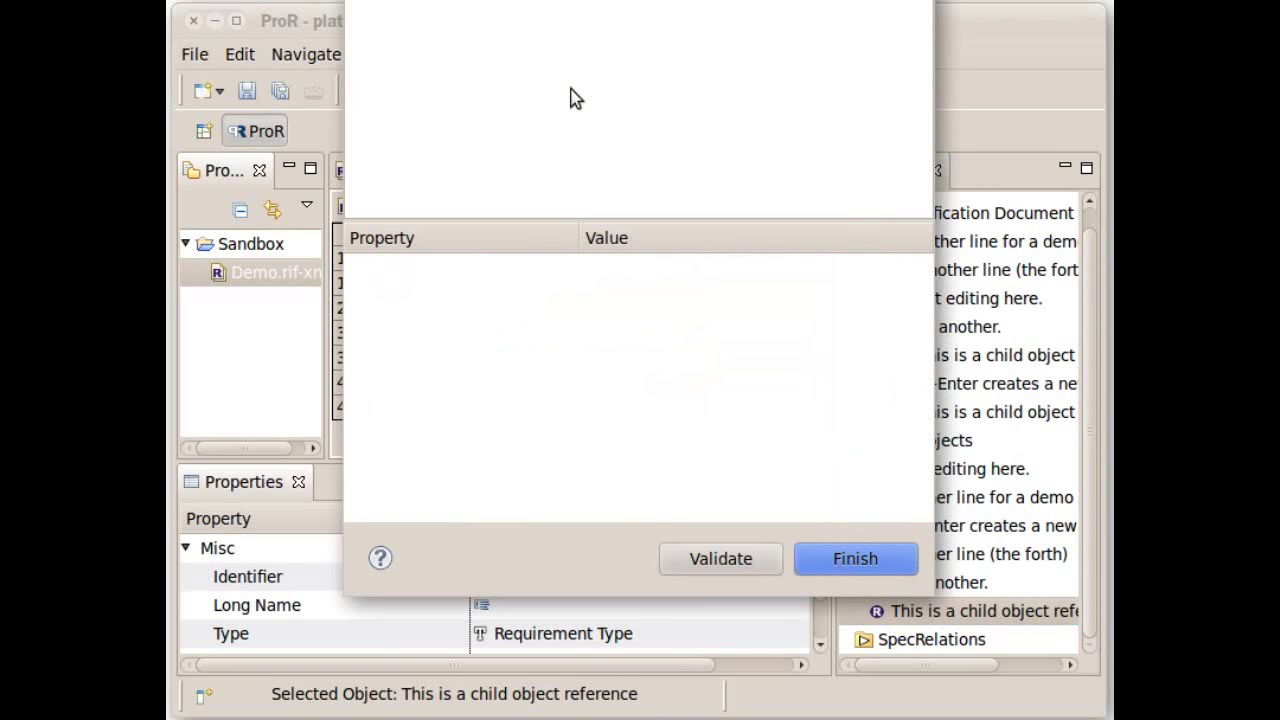
pyautogui.moveTo(434, 14); pyautogui.dragTo(470, 40)
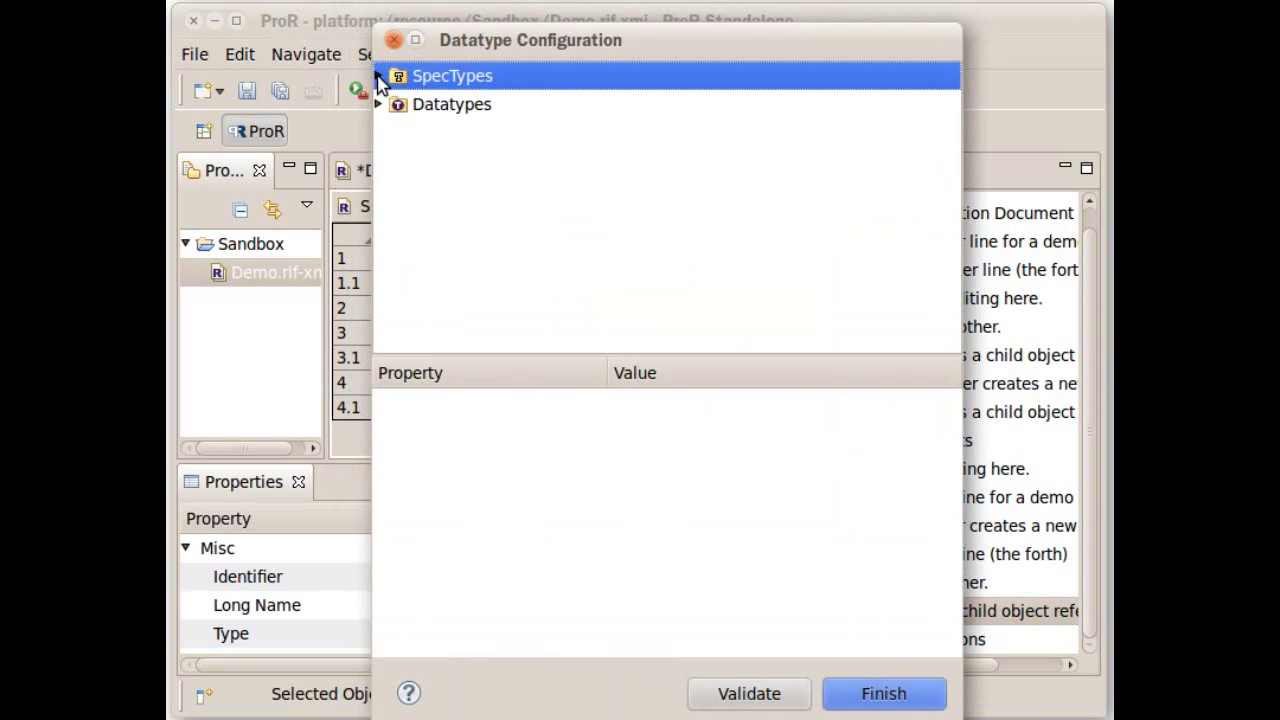
pyautogui.click(381, 79)
pyautogui.click(491, 105)
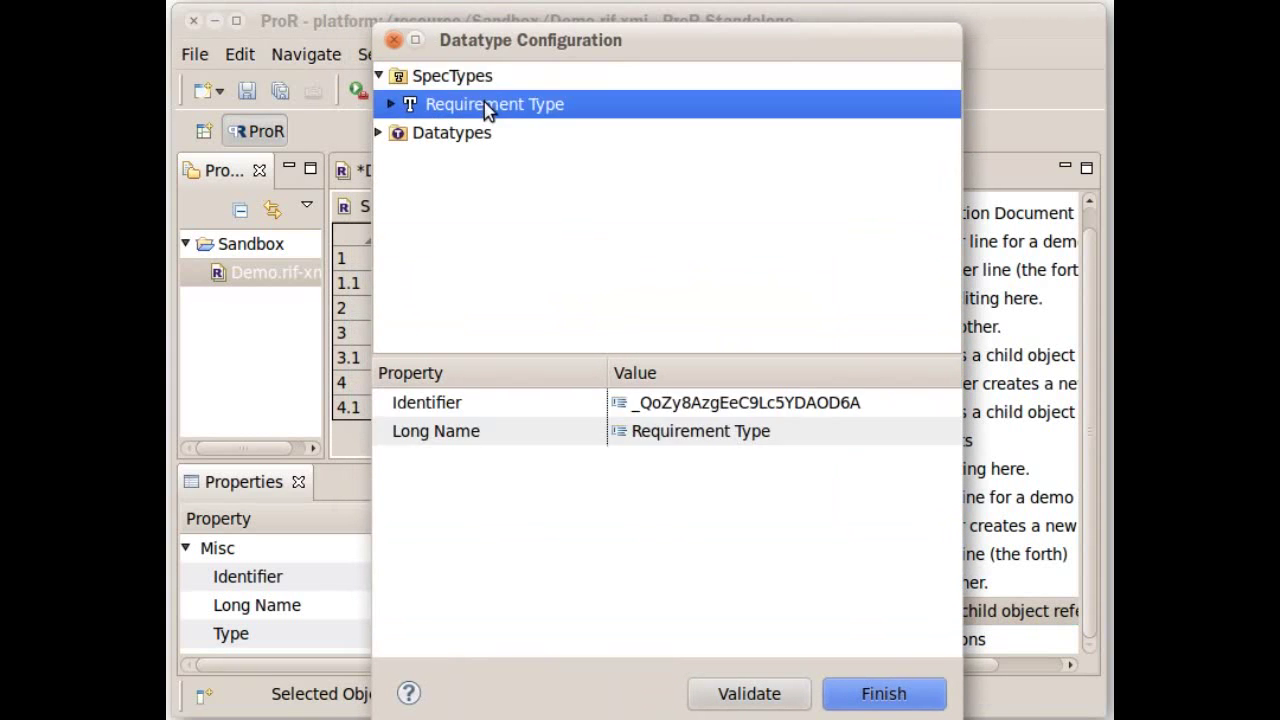
pyautogui.click(390, 105)
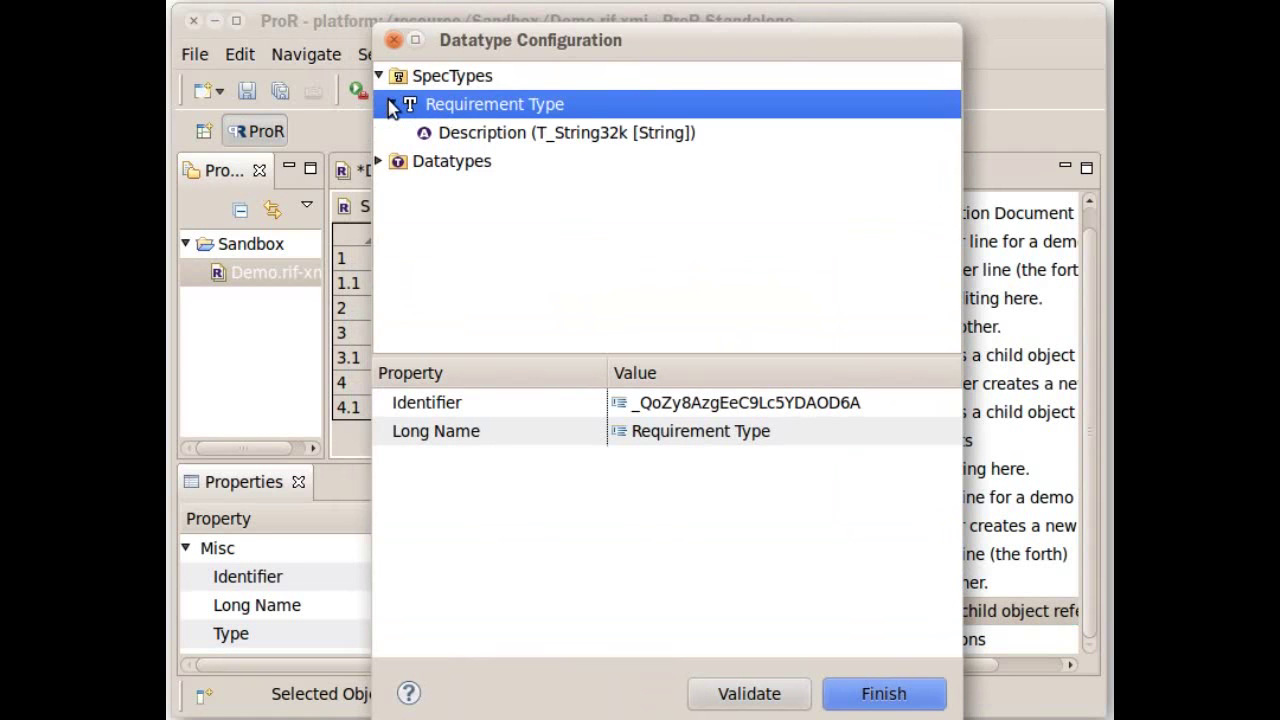
pyautogui.click(491, 138)
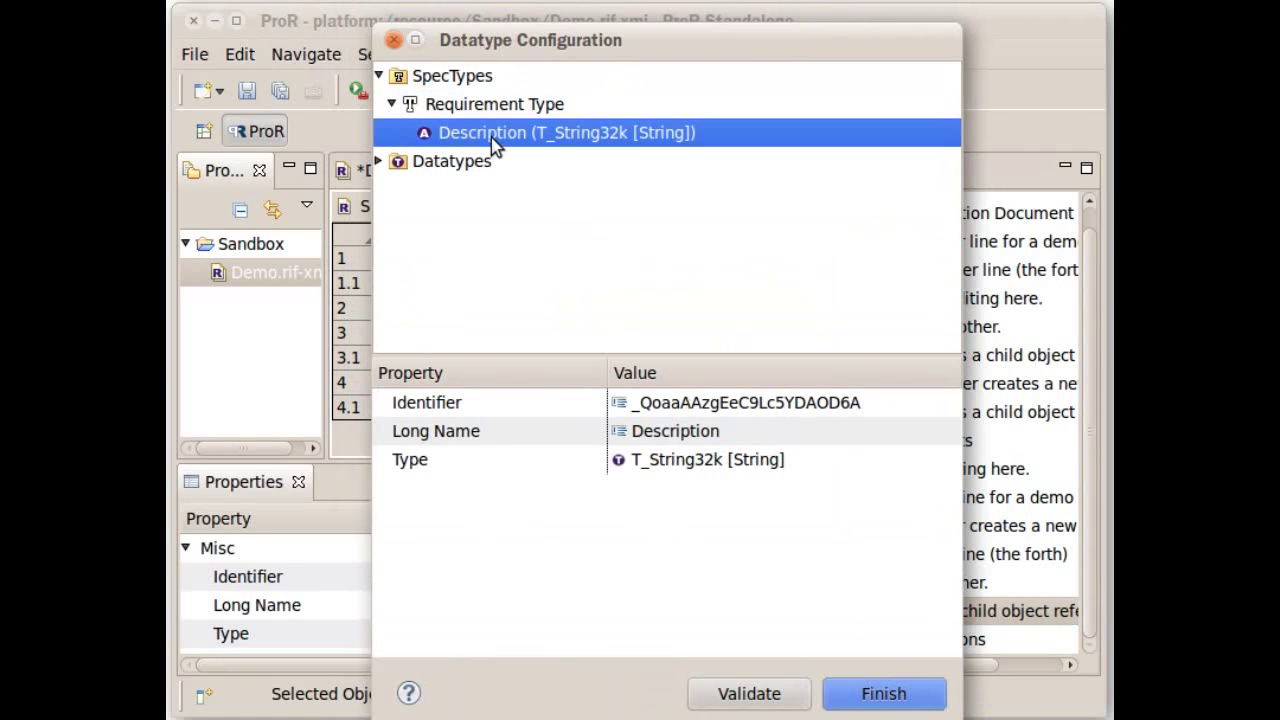
pyautogui.click(485, 108)
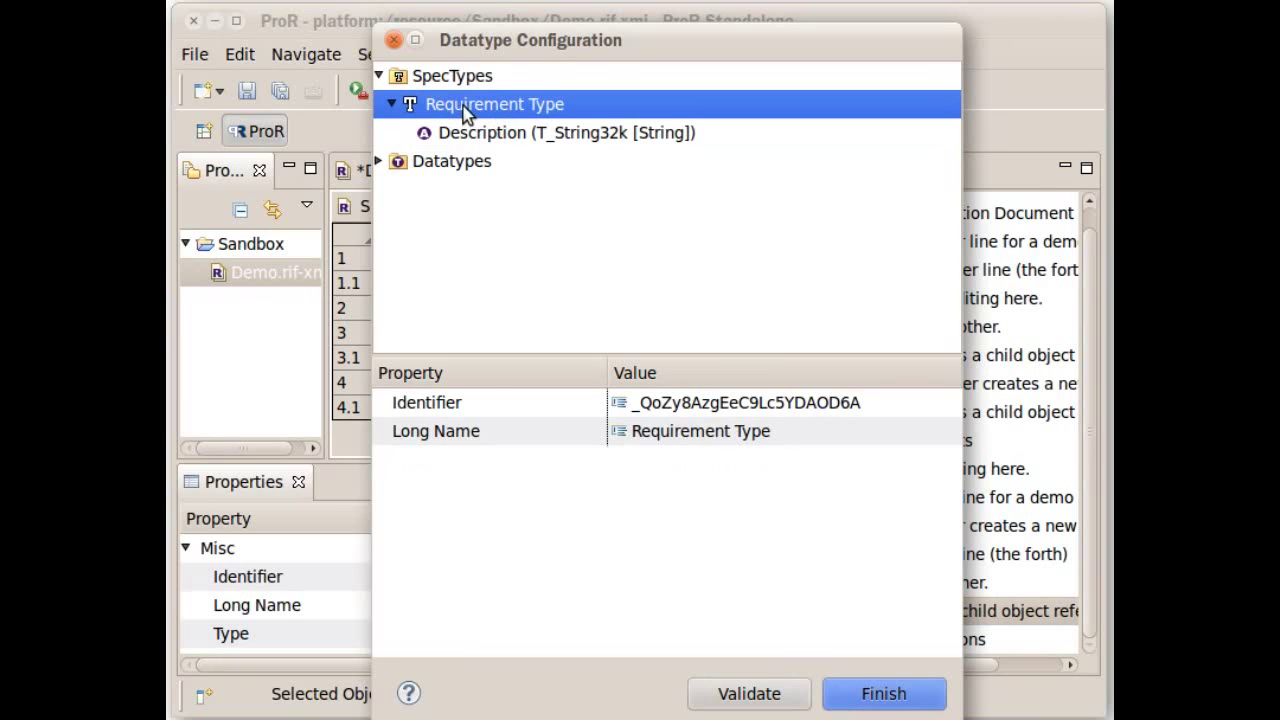
# - Add a simple attribute 'ID' of type T_String32k [String] to Requirement Type and finish
pyautogui.rightClick(465, 108)
pyautogui.moveTo(488, 119)
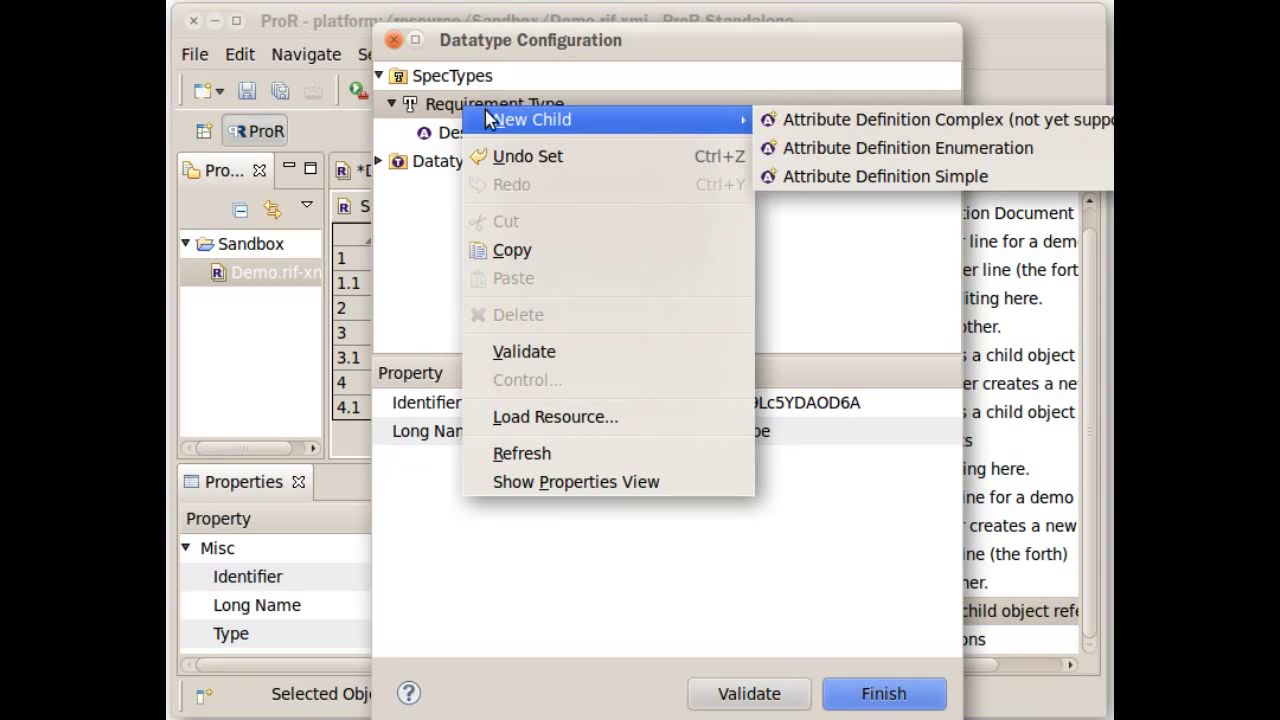
pyautogui.click(884, 186)
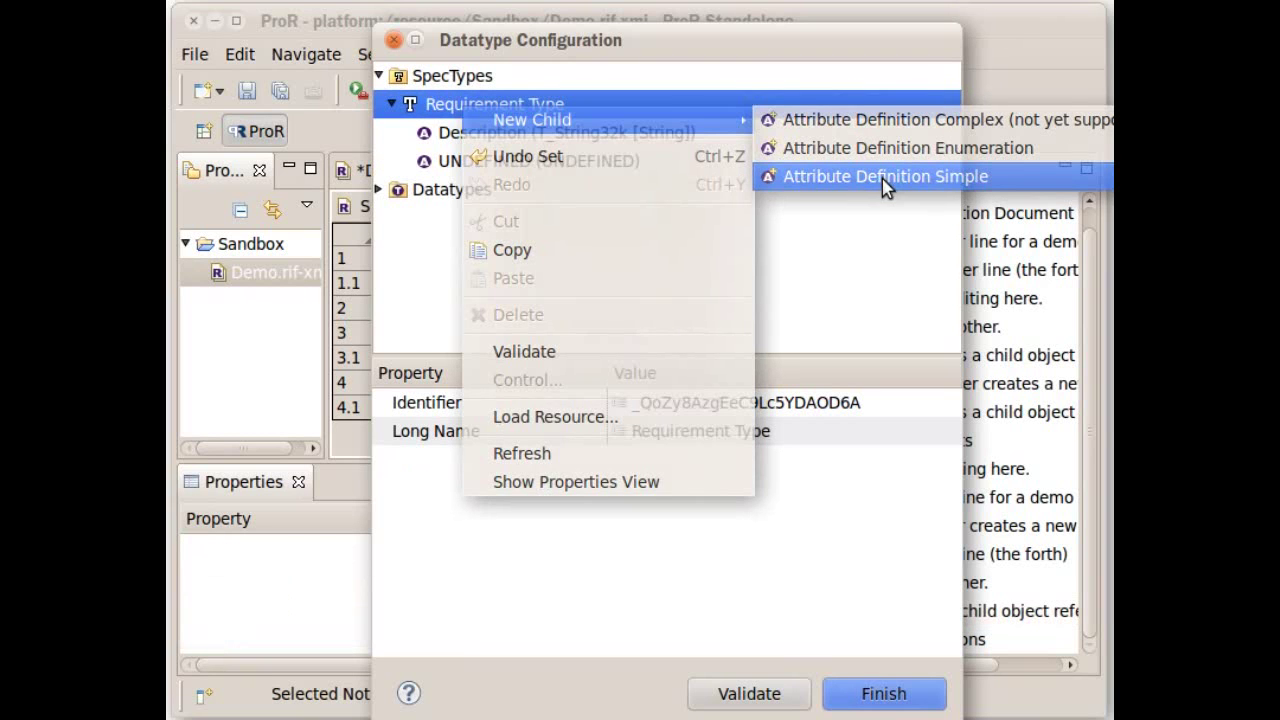
pyautogui.click(562, 164)
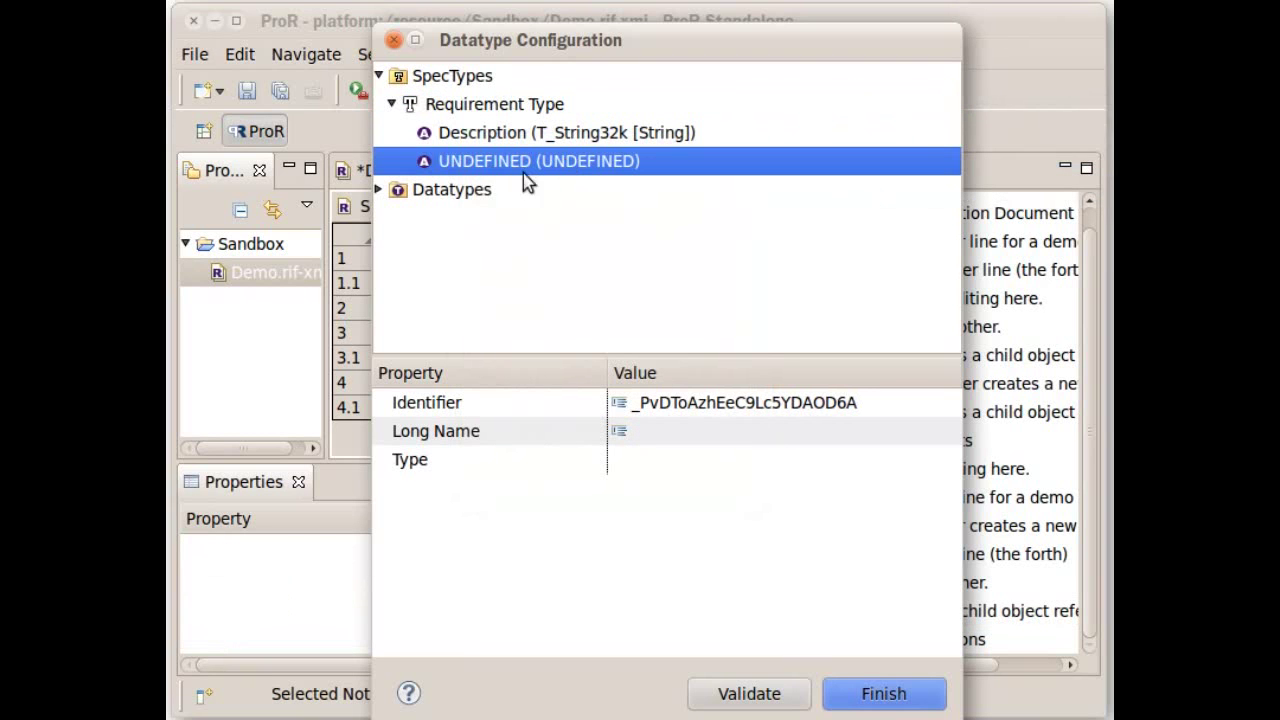
pyautogui.click(688, 441)
pyautogui.write('ID')
pyautogui.press('Return')
pyautogui.click(761, 463)
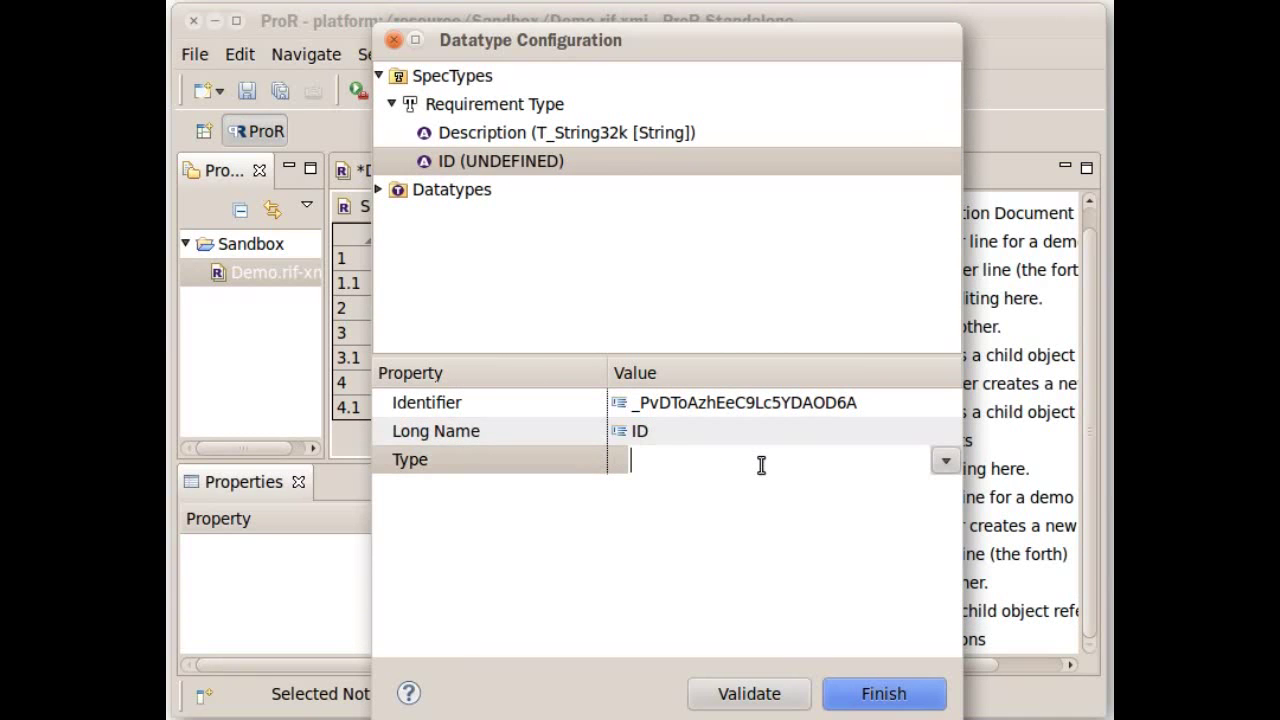
pyautogui.click(945, 462)
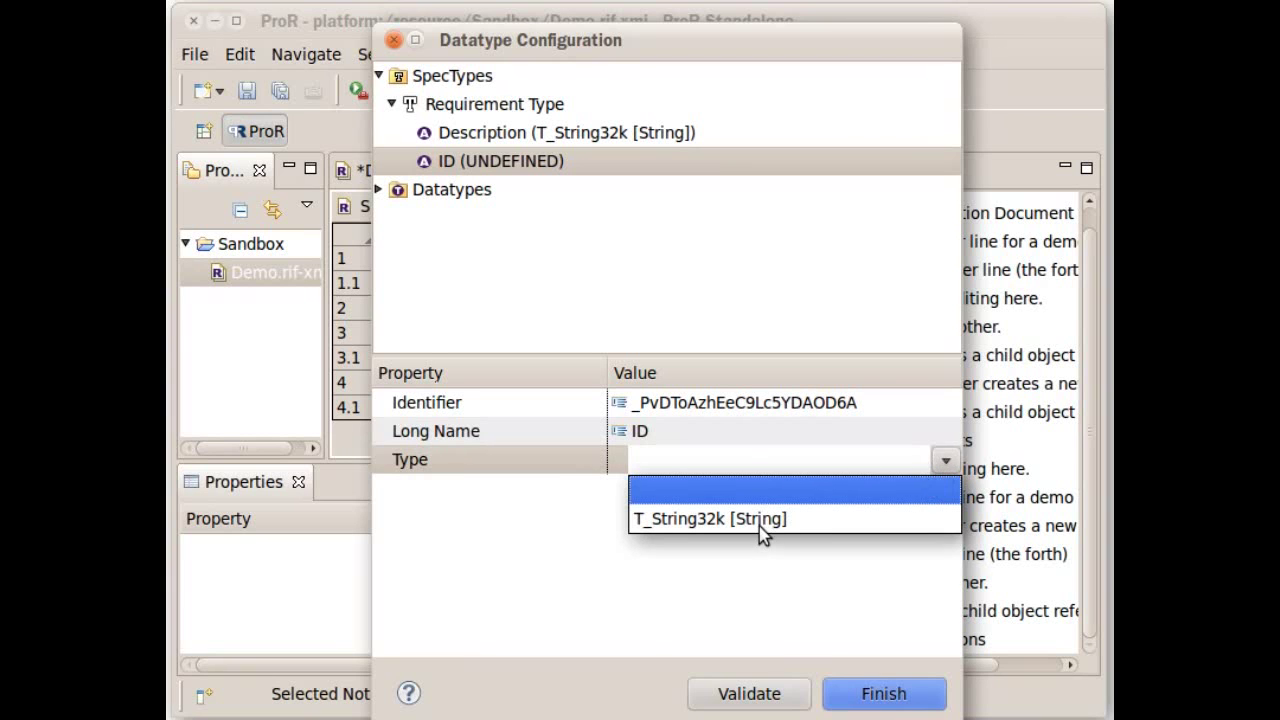
pyautogui.click(714, 522)
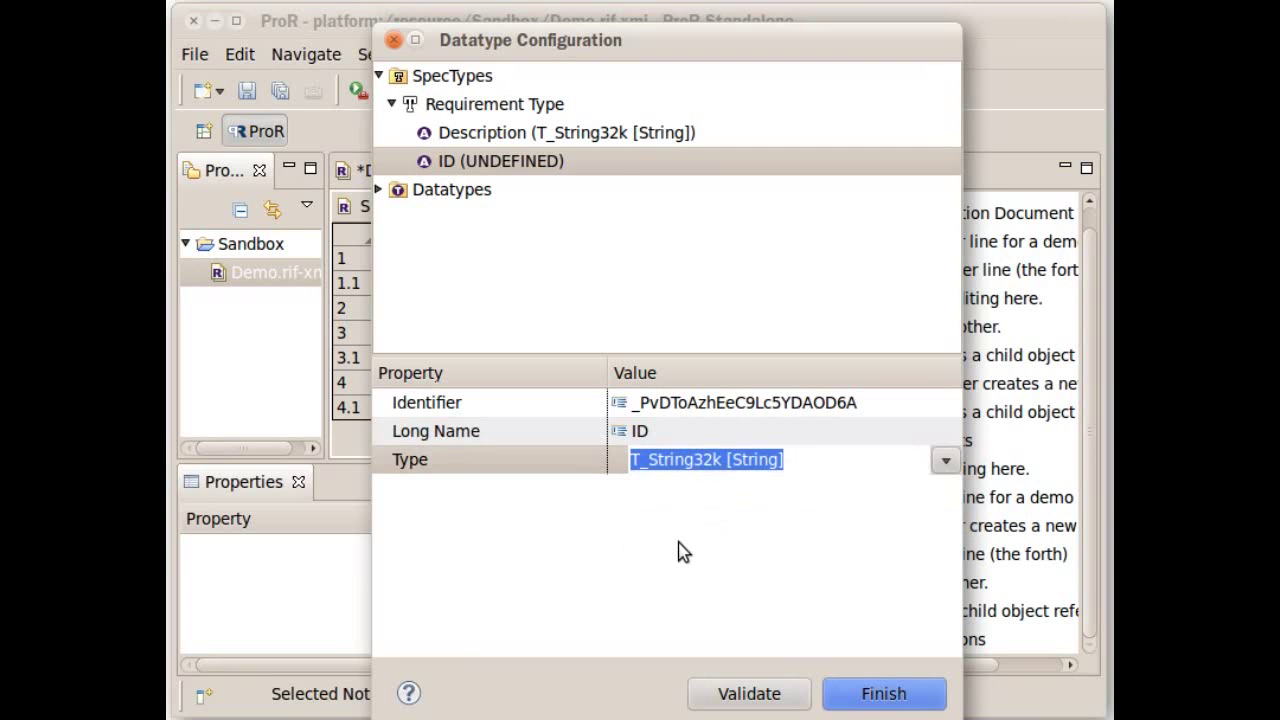
pyautogui.click(679, 552)
pyautogui.click(886, 694)
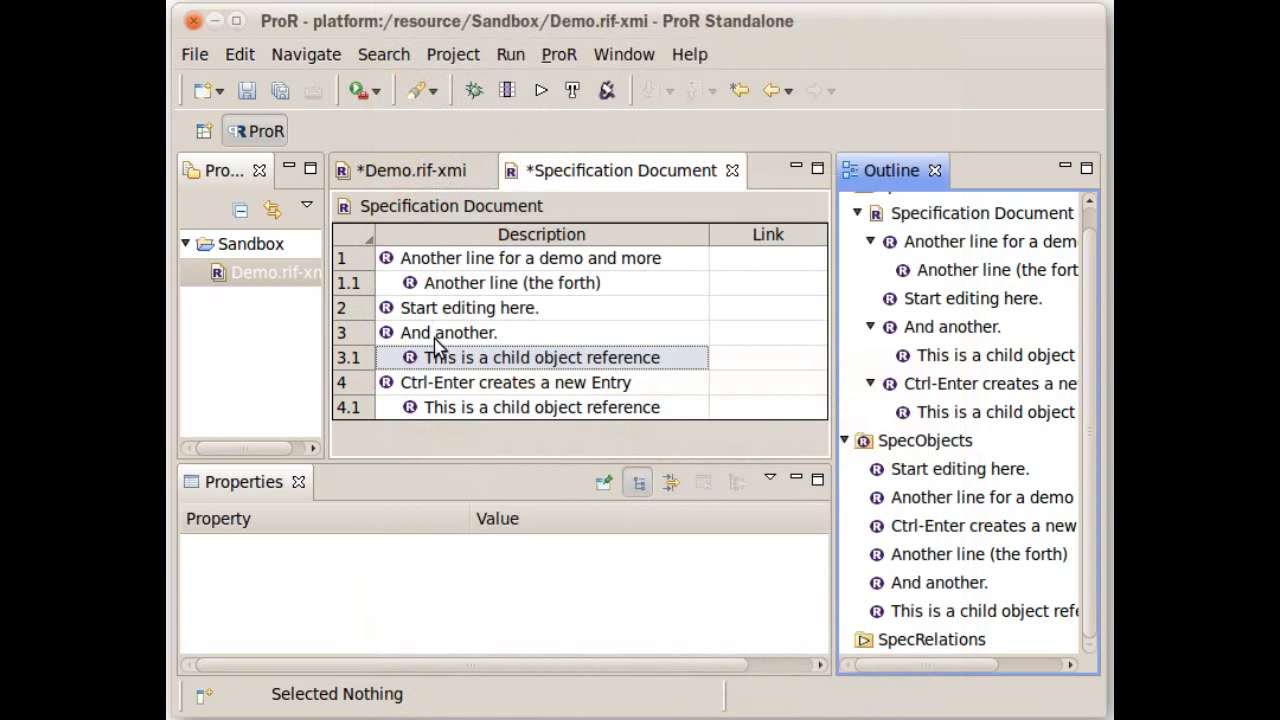
# - Enter REQ-1 as the ID of 'And another.' in its Requirement Type properties
pyautogui.click(462, 335)
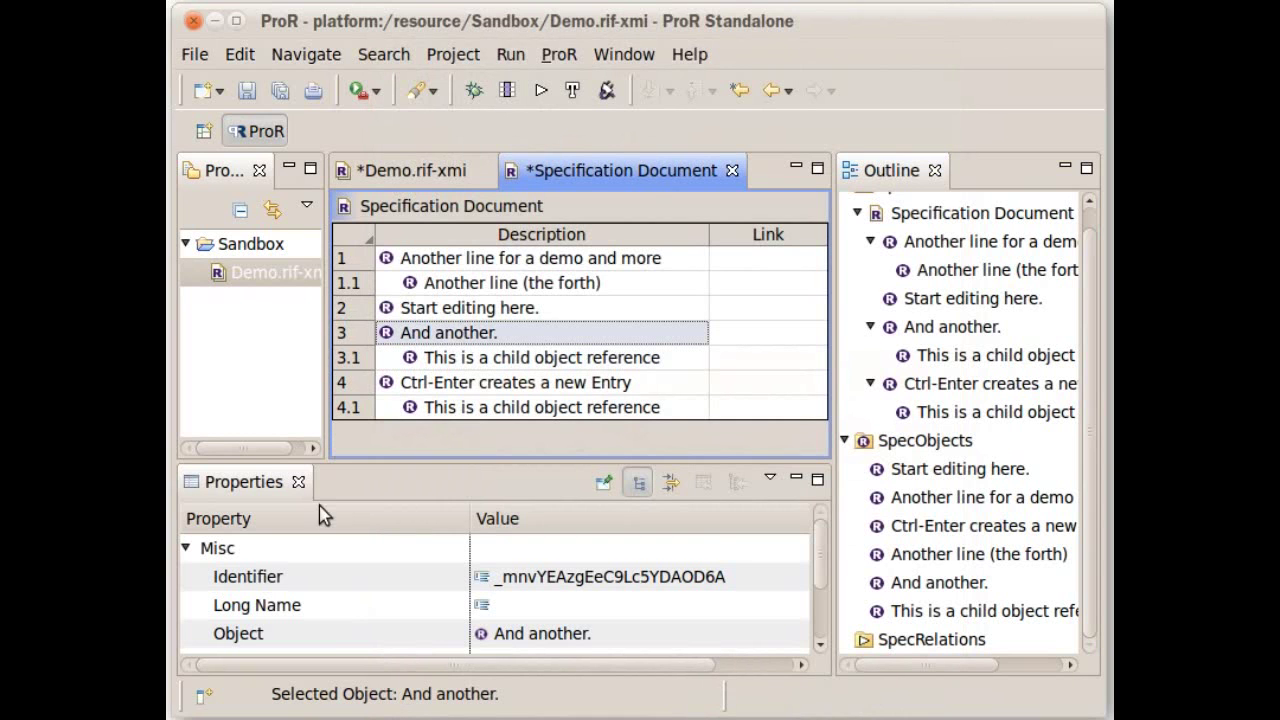
pyautogui.click(184, 549)
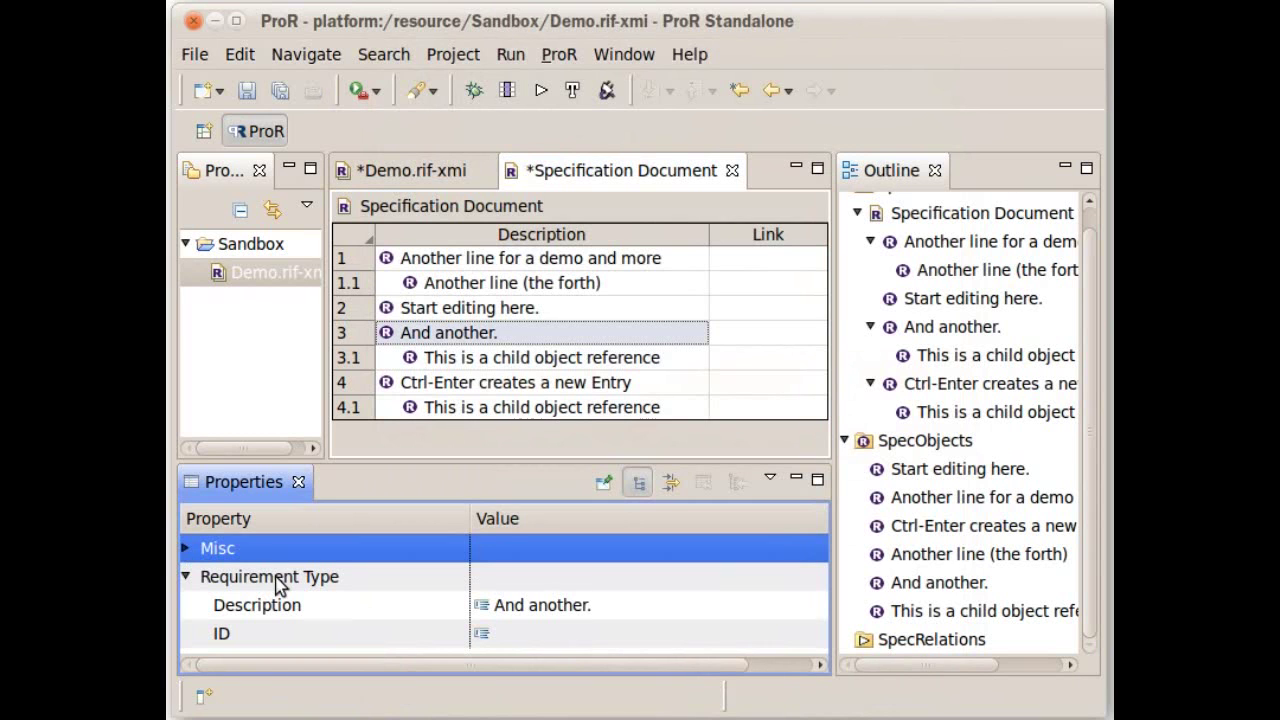
pyautogui.click(272, 578)
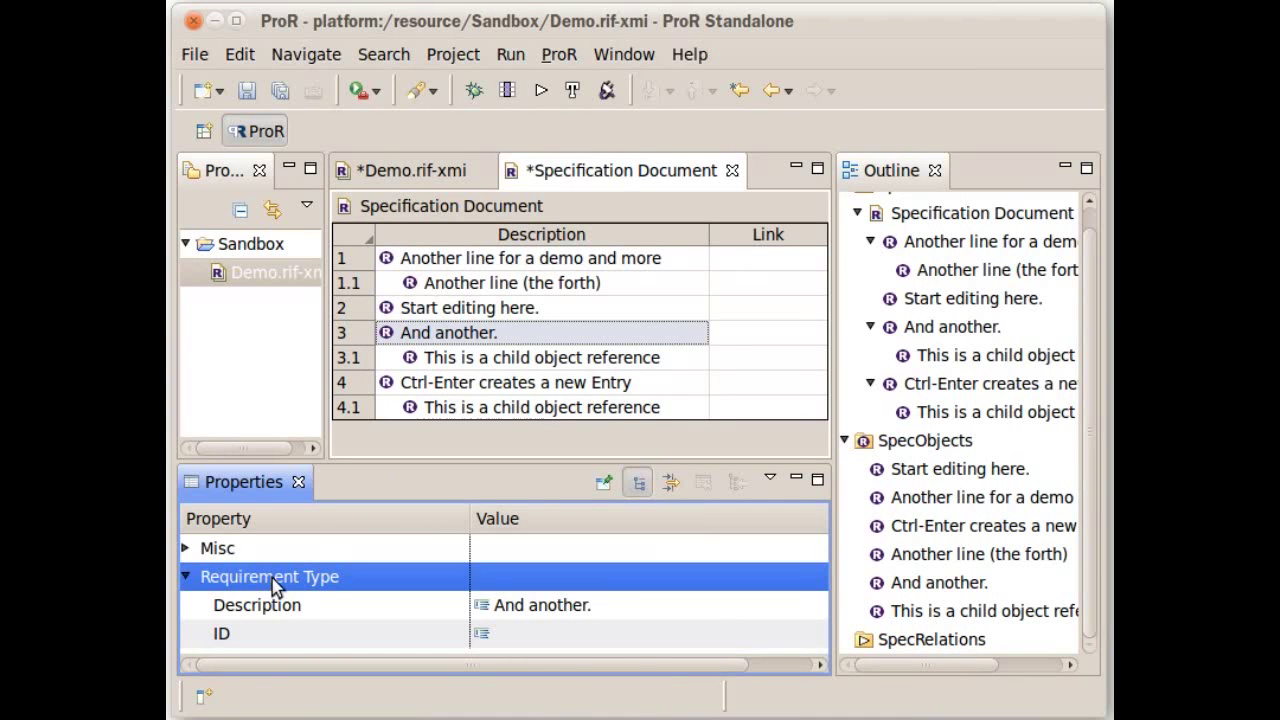
pyautogui.click(534, 633)
pyautogui.write('R')
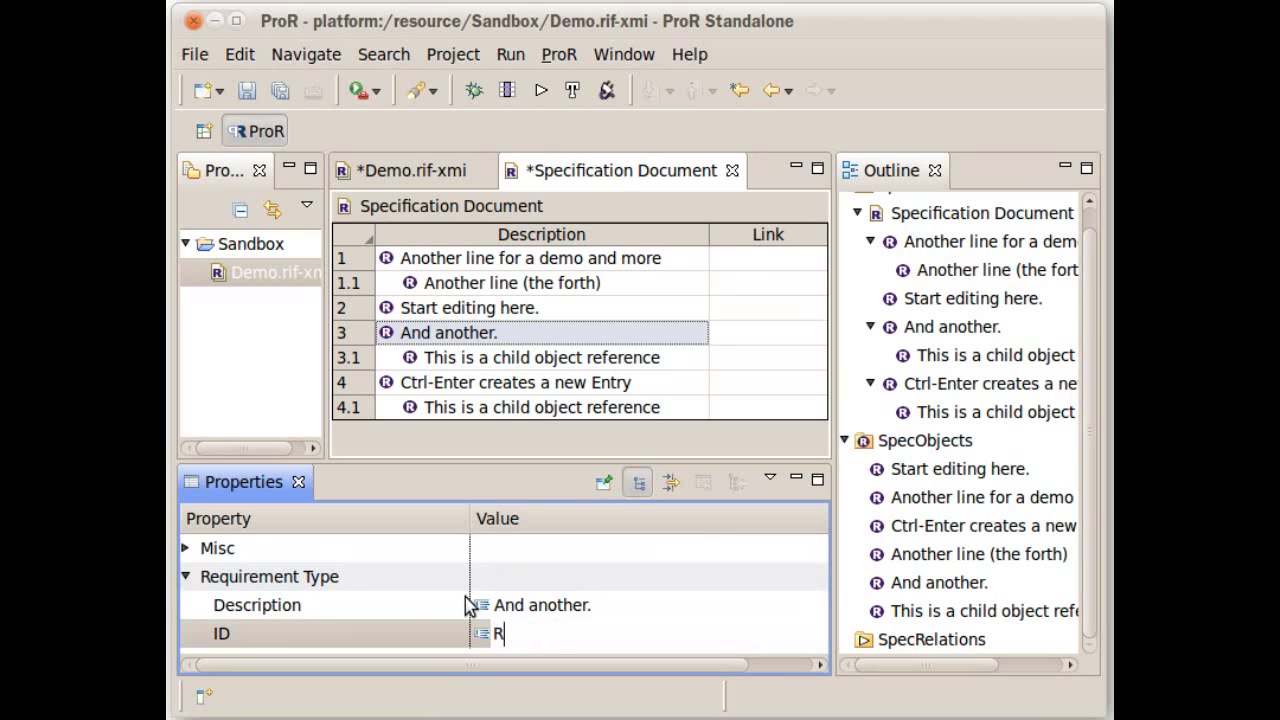
pyautogui.write('EQ-1')
pyautogui.press('Return')
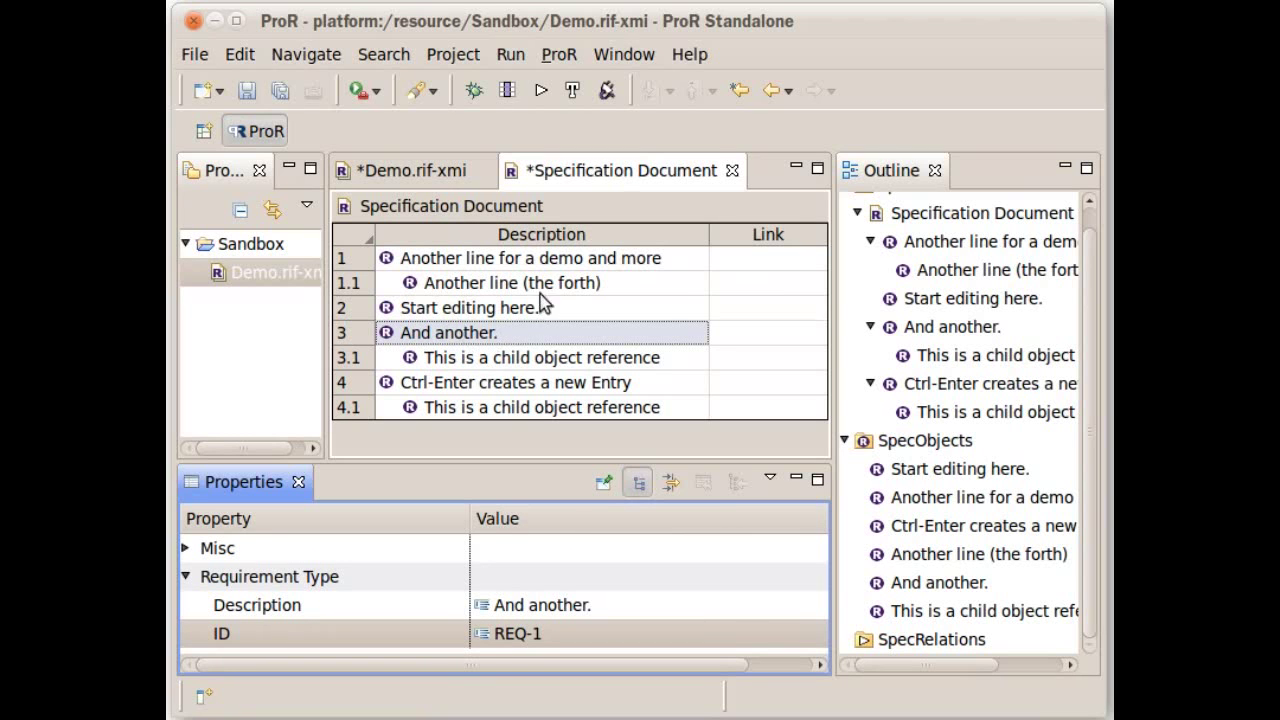
# - In Configure Columns, add a new column labelled ID
pyautogui.click(509, 91)
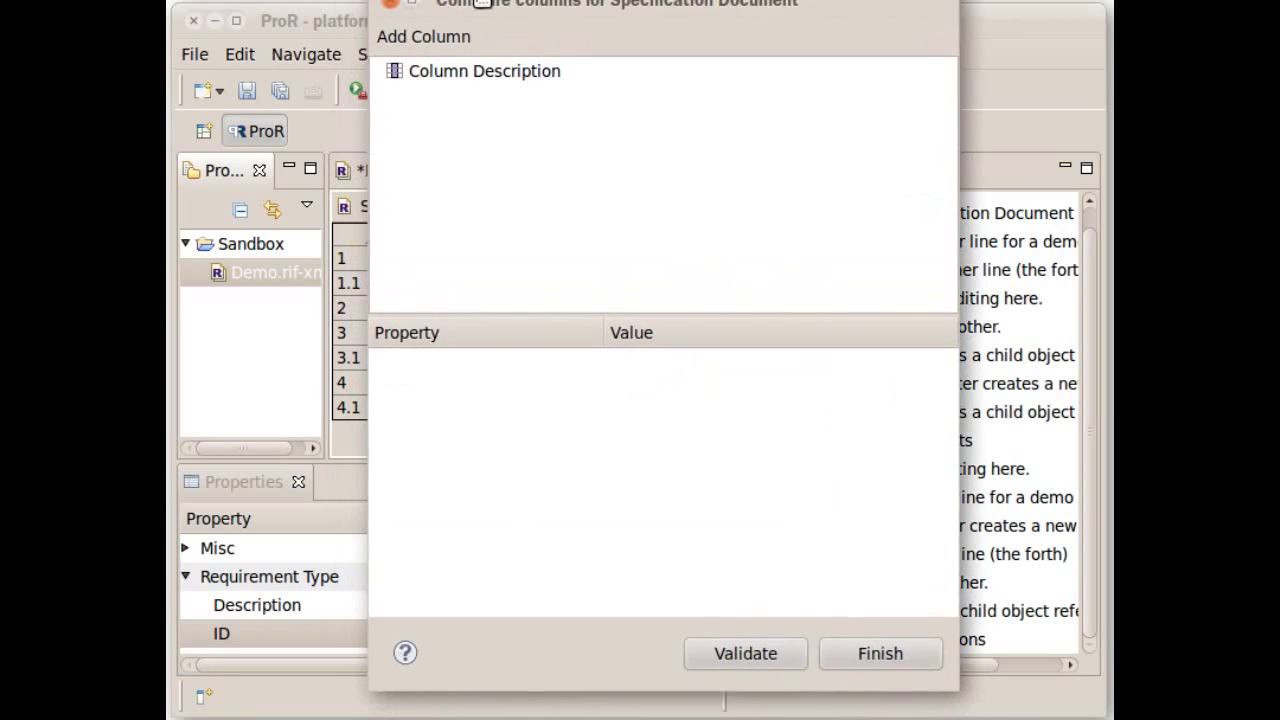
pyautogui.moveTo(480, 8); pyautogui.dragTo(491, 34)
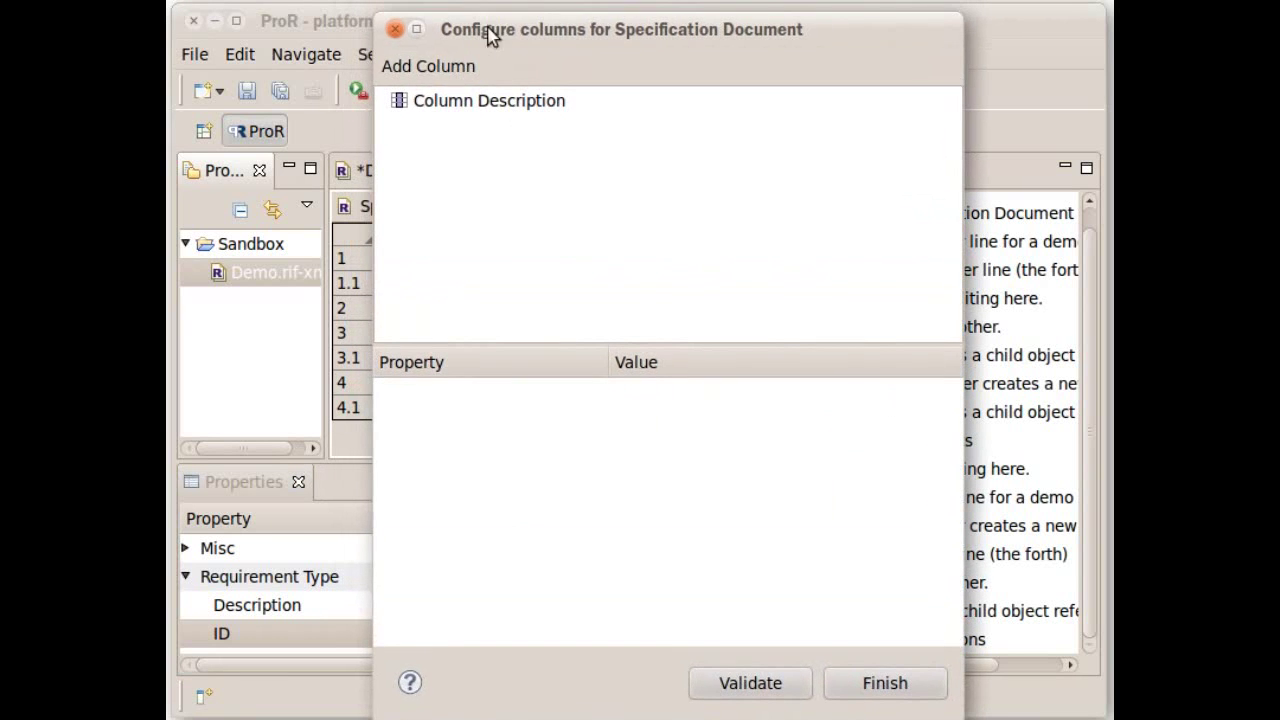
pyautogui.click(483, 104)
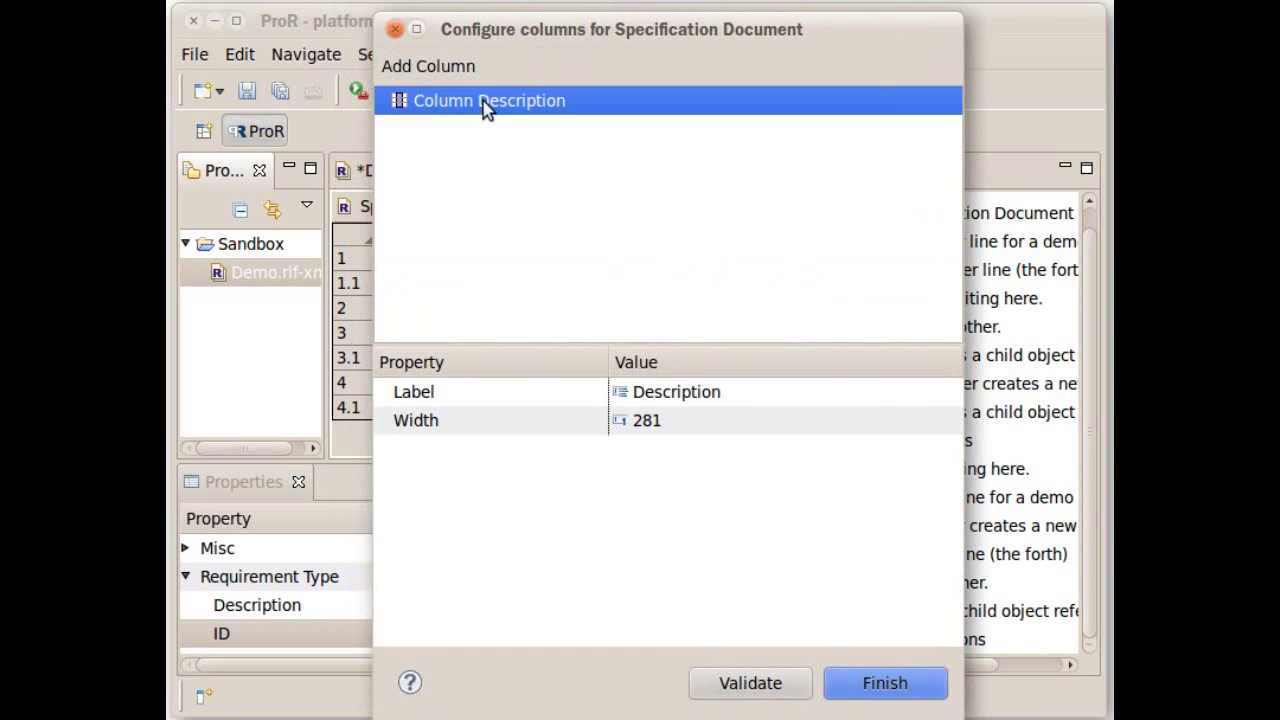
pyautogui.click(429, 68)
pyautogui.click(537, 132)
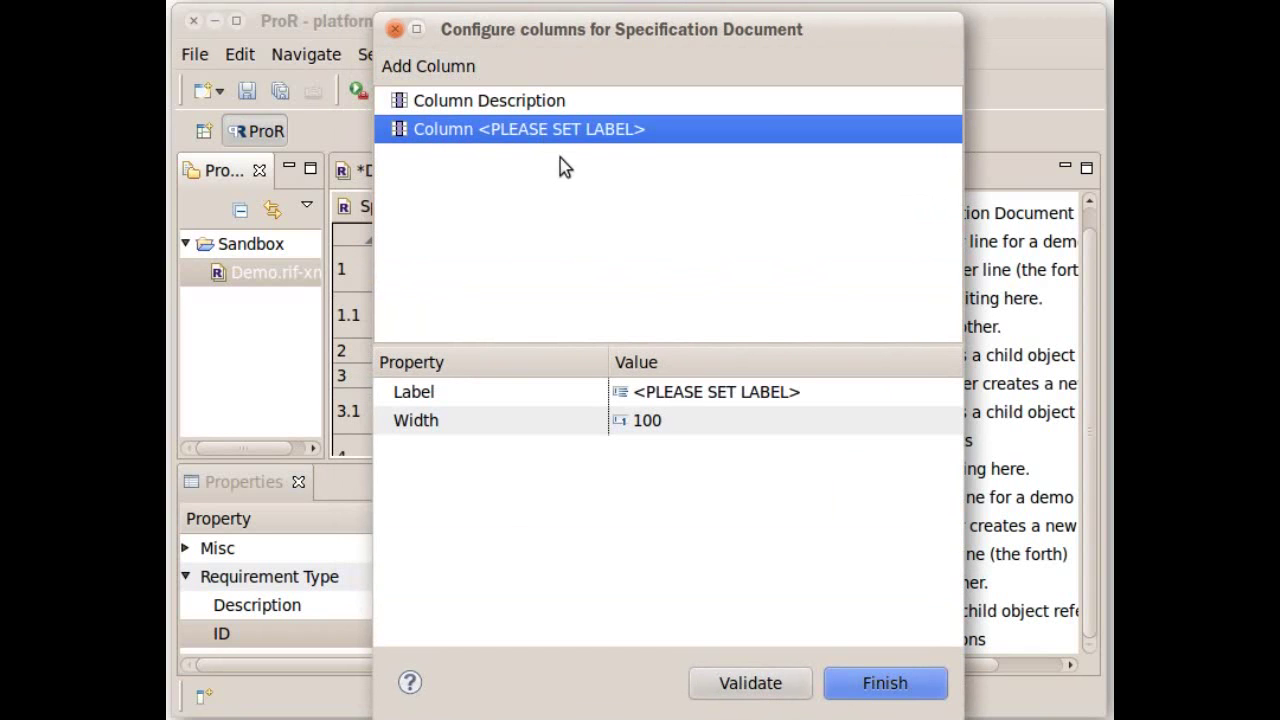
pyautogui.click(676, 395)
pyautogui.write('ID')
pyautogui.press('Return')
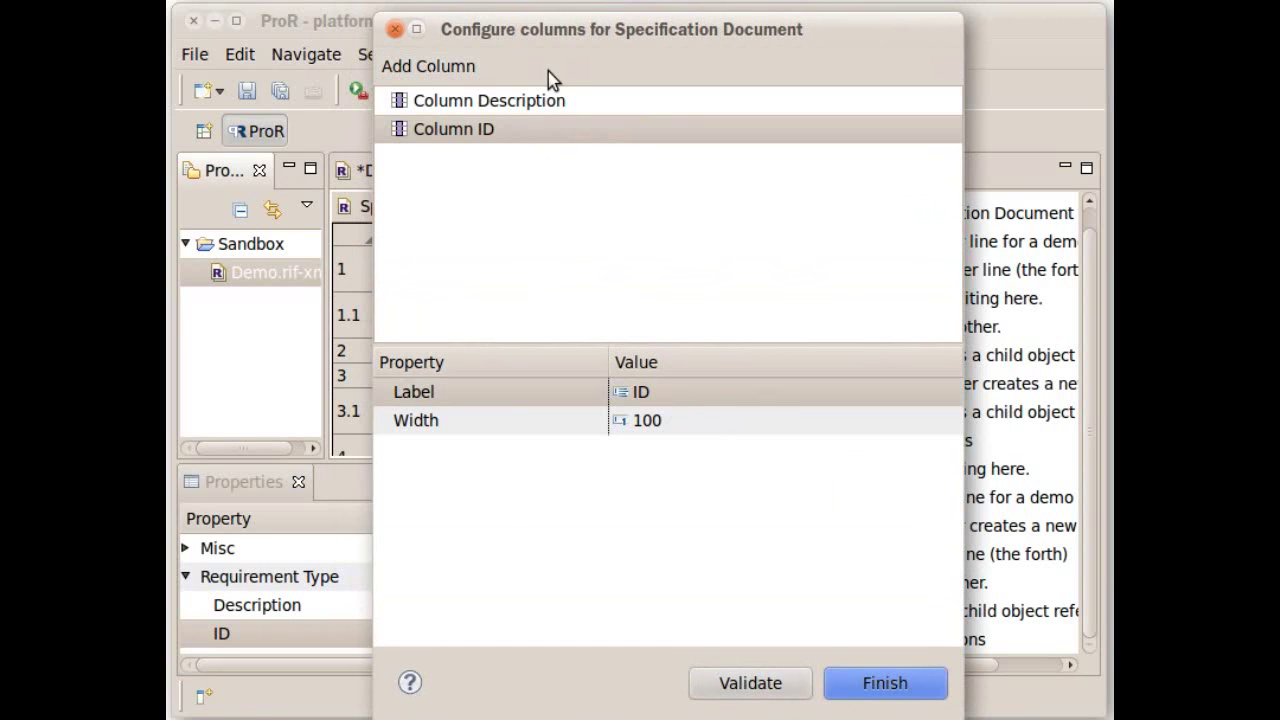
# - Move the ID column above Description and apply the column setup
pyautogui.moveTo(550, 31); pyautogui.dragTo(607, 304)
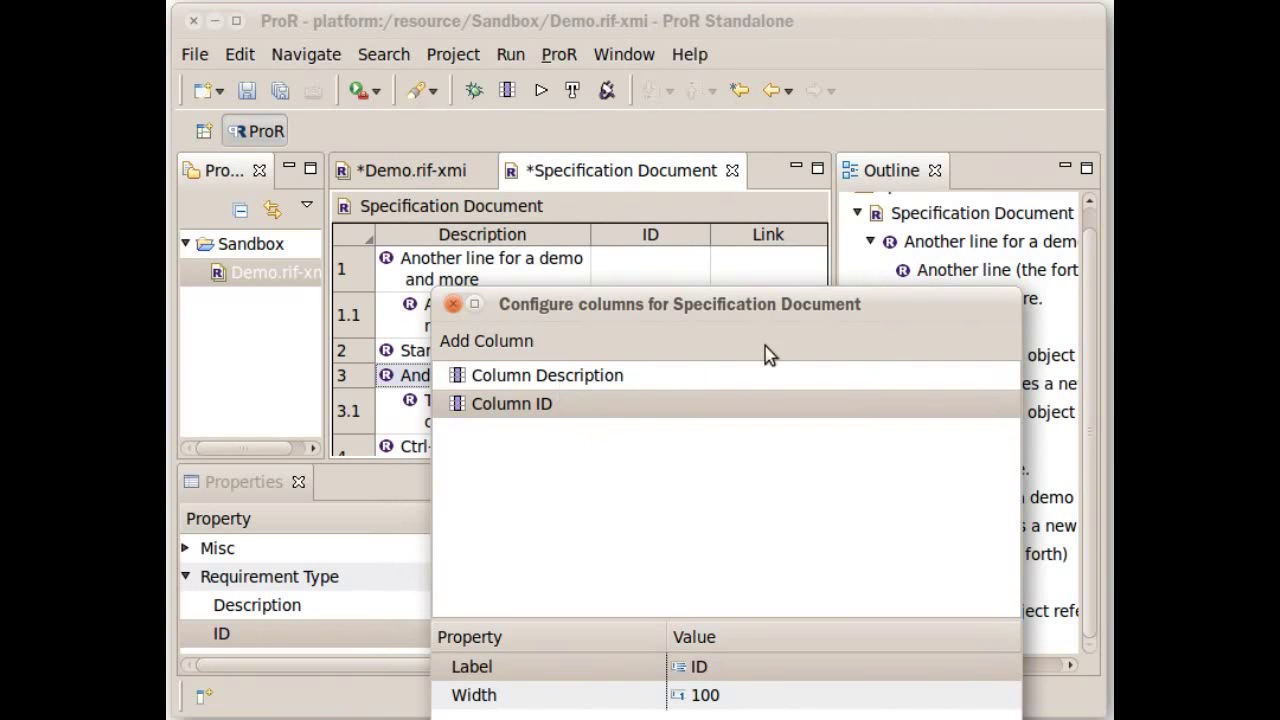
pyautogui.click(522, 406)
pyautogui.moveTo(522, 406); pyautogui.dragTo(522, 376)
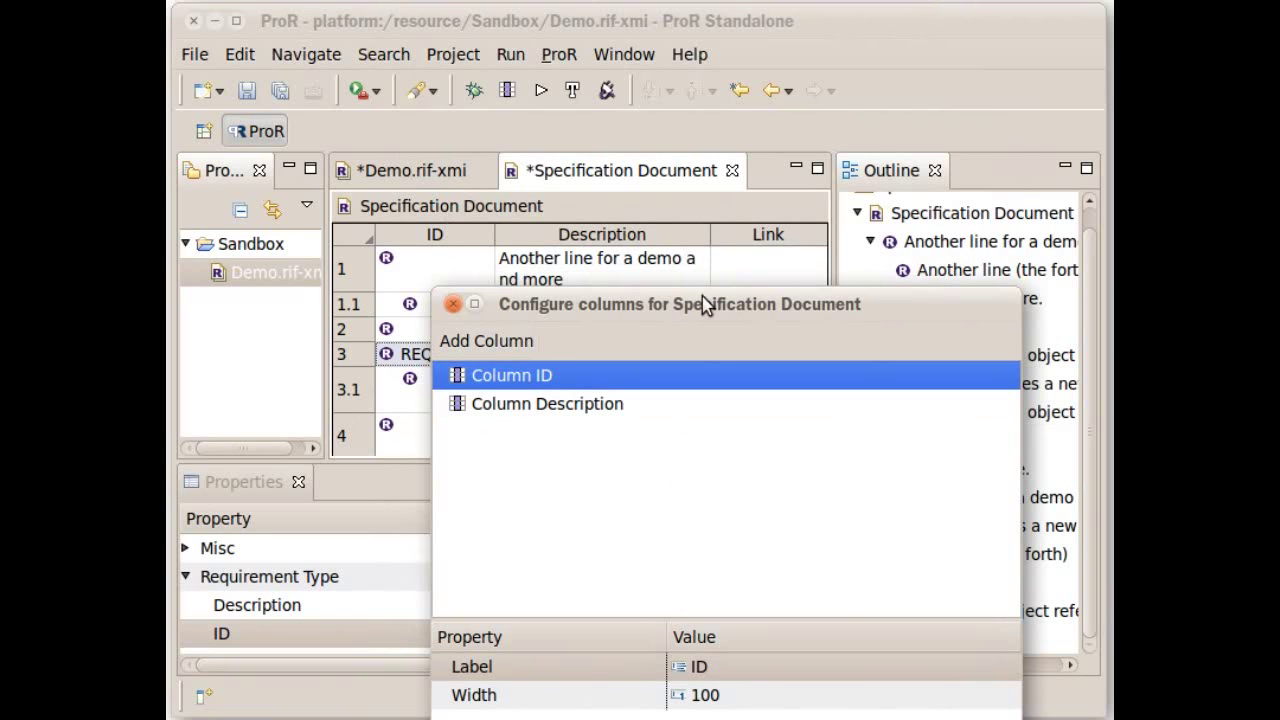
pyautogui.moveTo(703, 302); pyautogui.dragTo(666, 26)
pyautogui.click(922, 683)
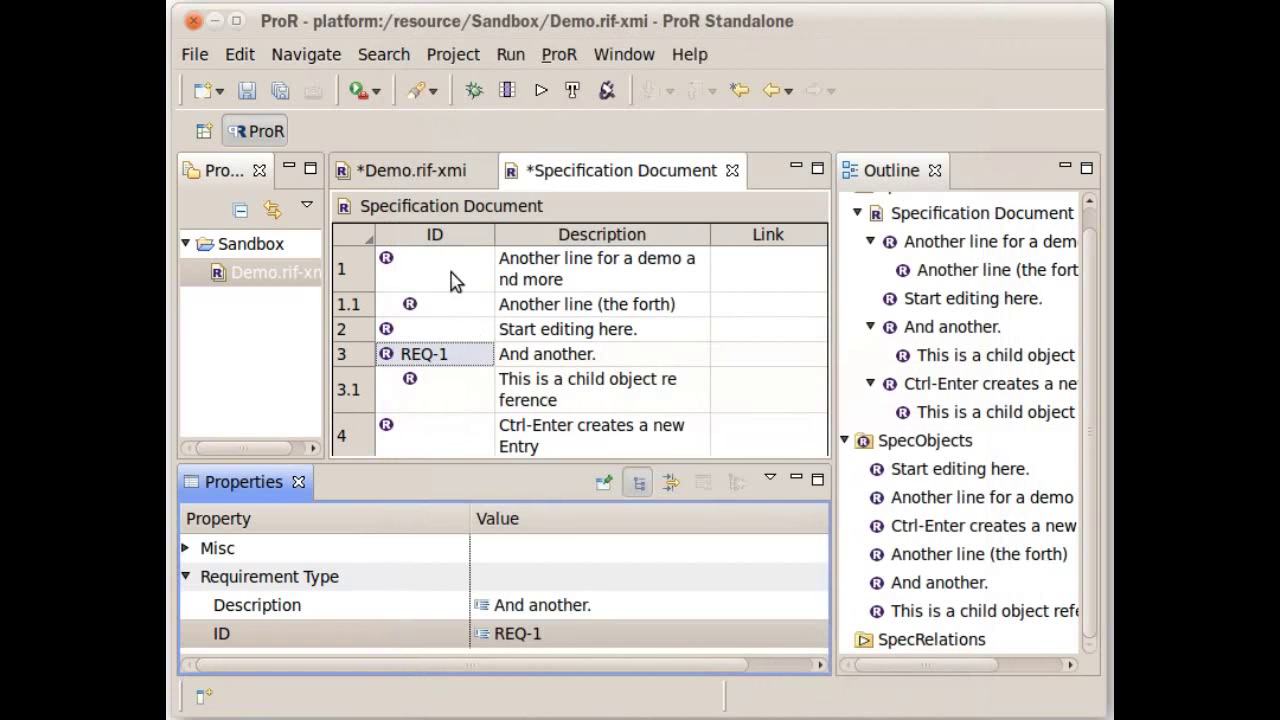
# - Enter REQ-2 in row 1's ID cell and REQ-3 in row 1.1's ID cell
pyautogui.click(452, 274)
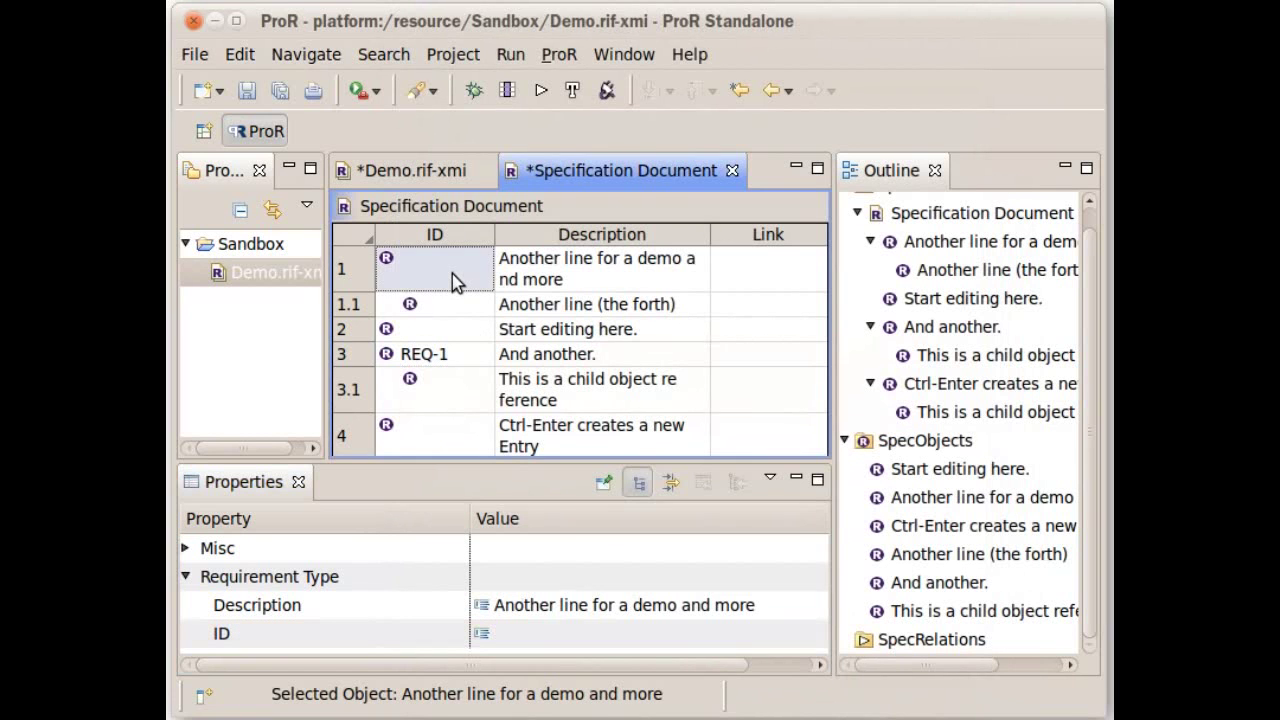
pyautogui.click(452, 274)
pyautogui.write('REQ-2')
pyautogui.press('Return')
pyautogui.press('Down')
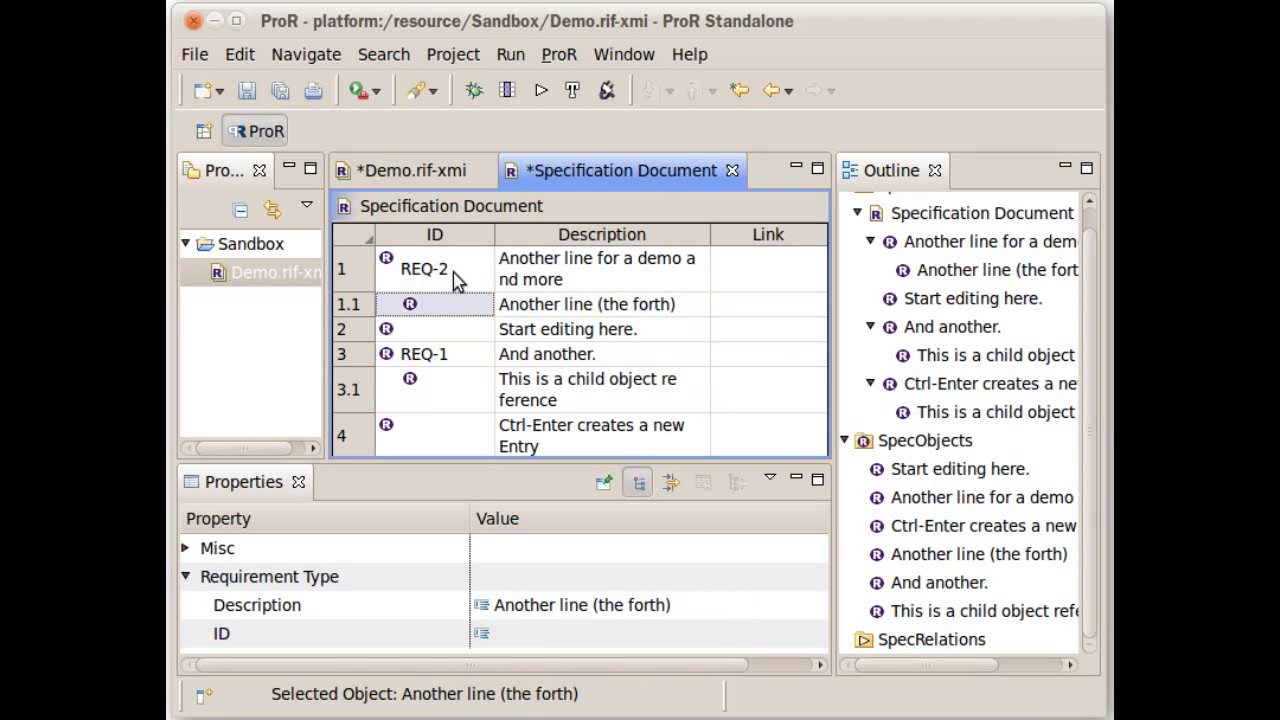
pyautogui.write('REQ-3')
pyautogui.press('Return')
# - Drag from REQ-1 onto REQ-2 to link them, then compare both rows' link counts
pyautogui.click(417, 357)
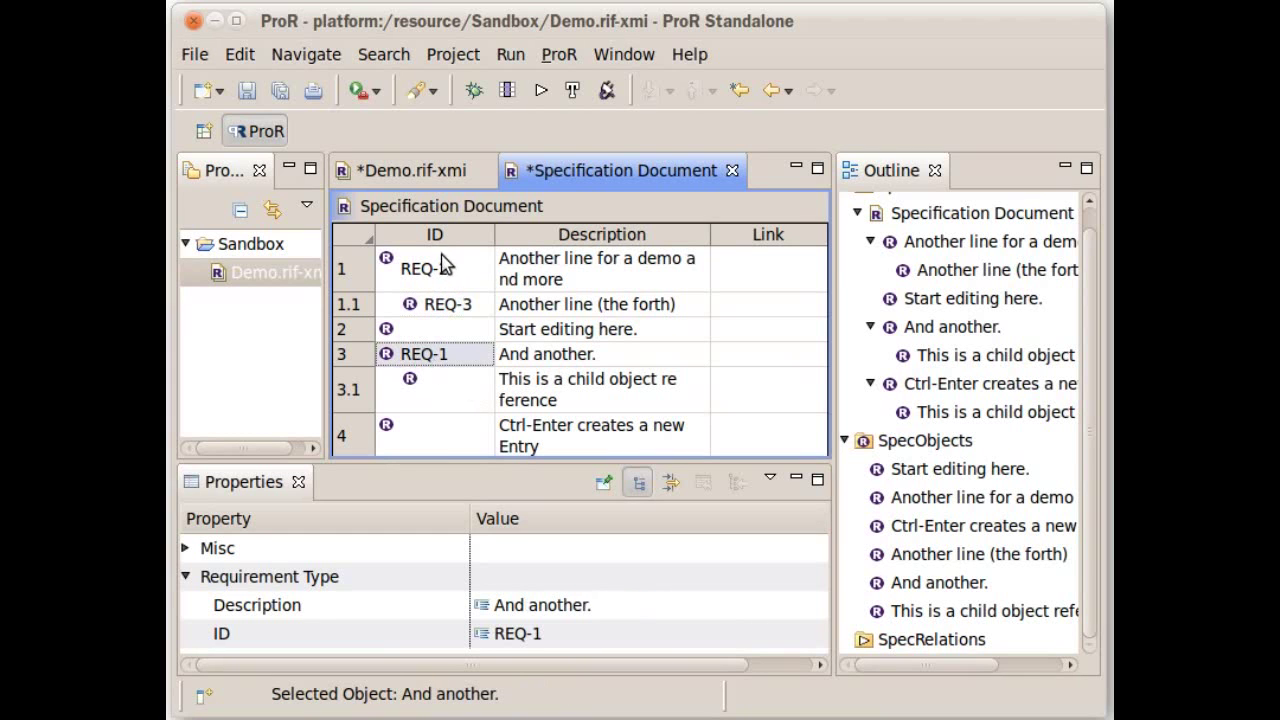
pyautogui.moveTo(420, 355); pyautogui.dragTo(470, 273)
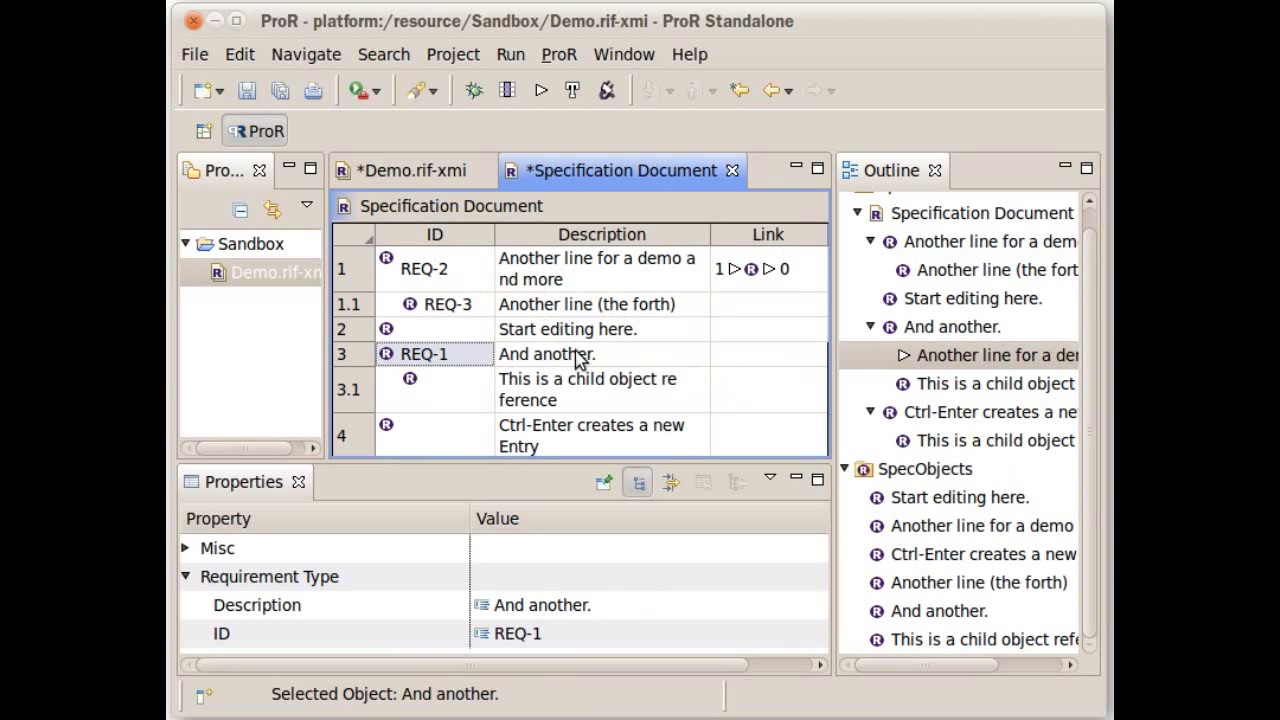
pyautogui.click(416, 358)
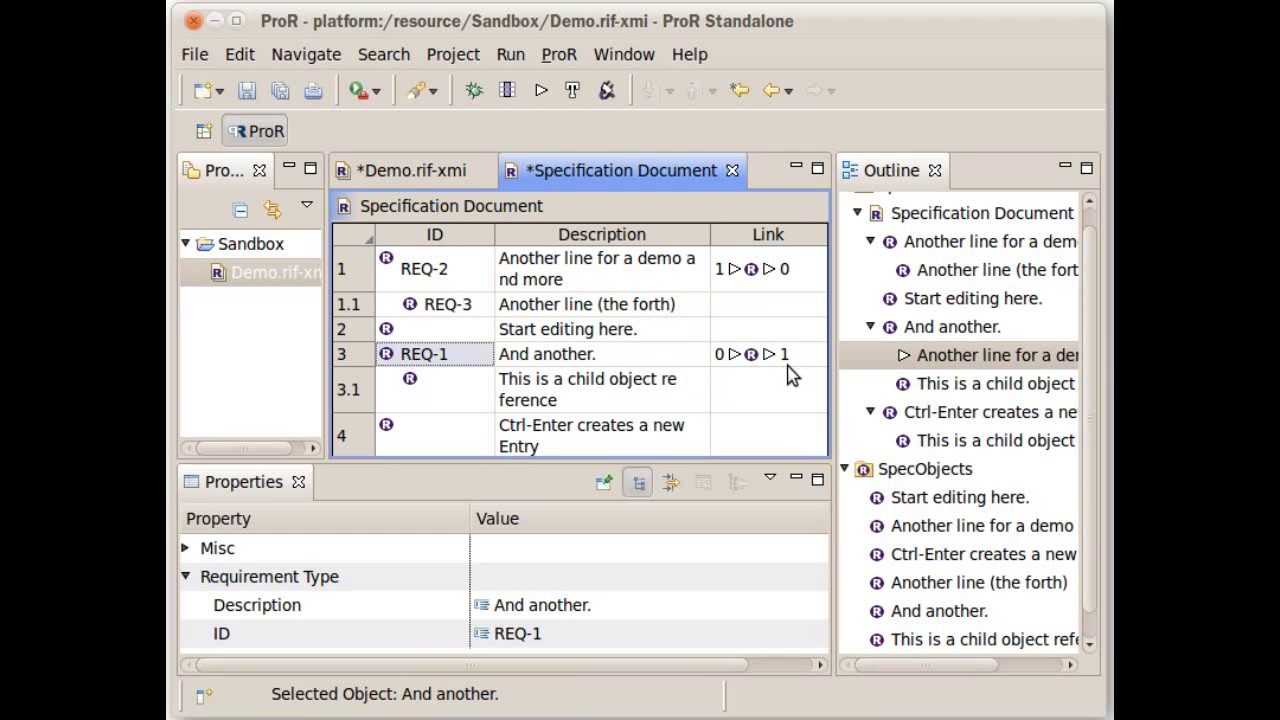
pyautogui.click(456, 288)
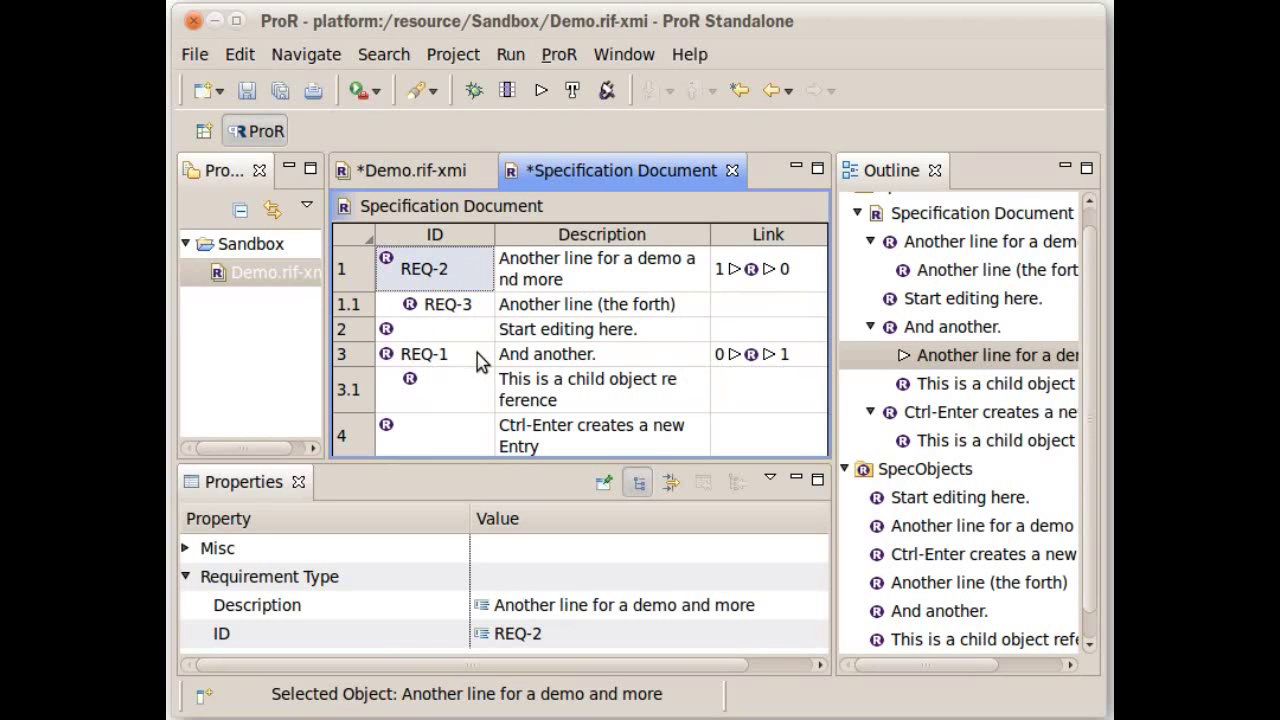
# - Turn on Show SpecRelations, select the REQ-1 to REQ-2 relation row, and return to Demo.rif-xmi
pyautogui.click(599, 355)
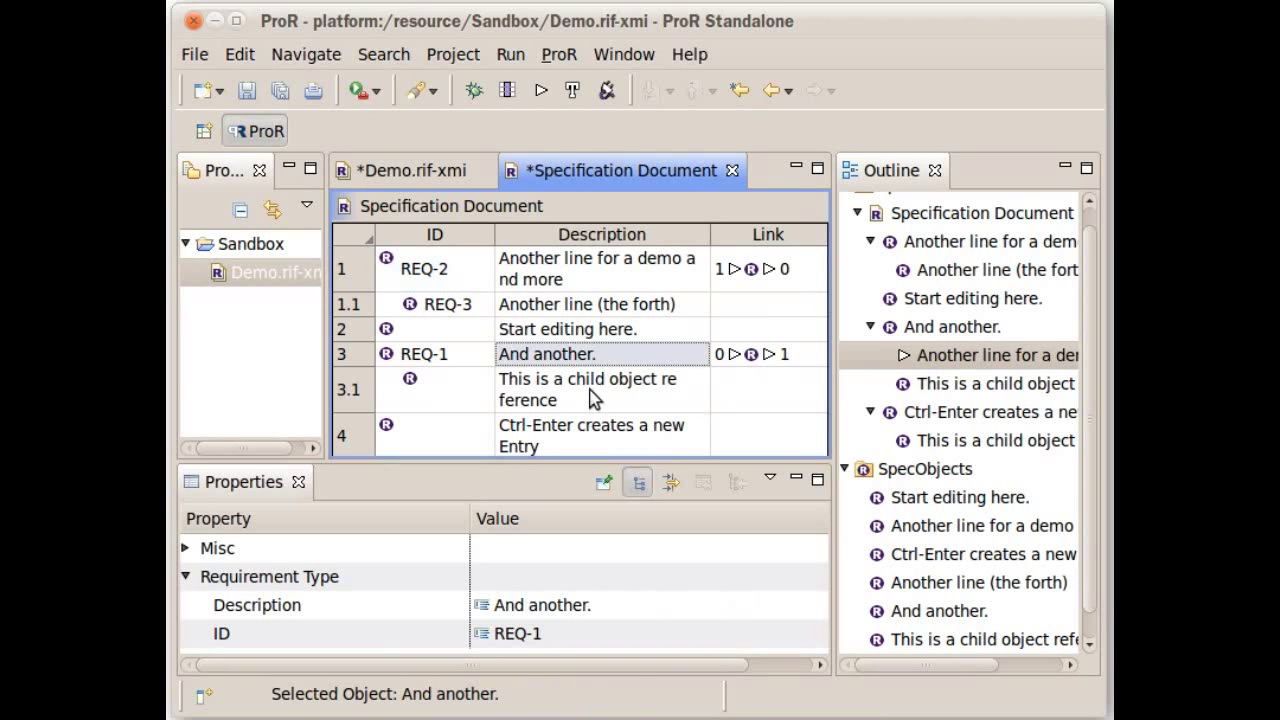
pyautogui.click(543, 88)
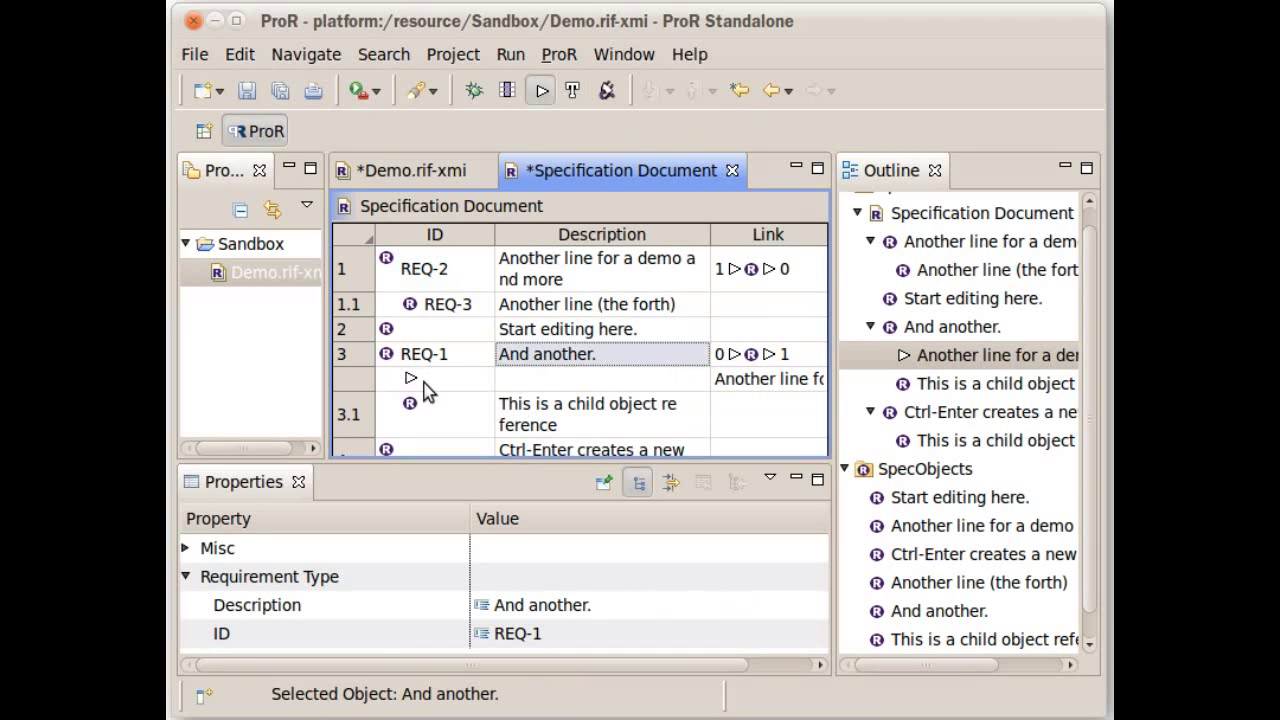
pyautogui.click(574, 381)
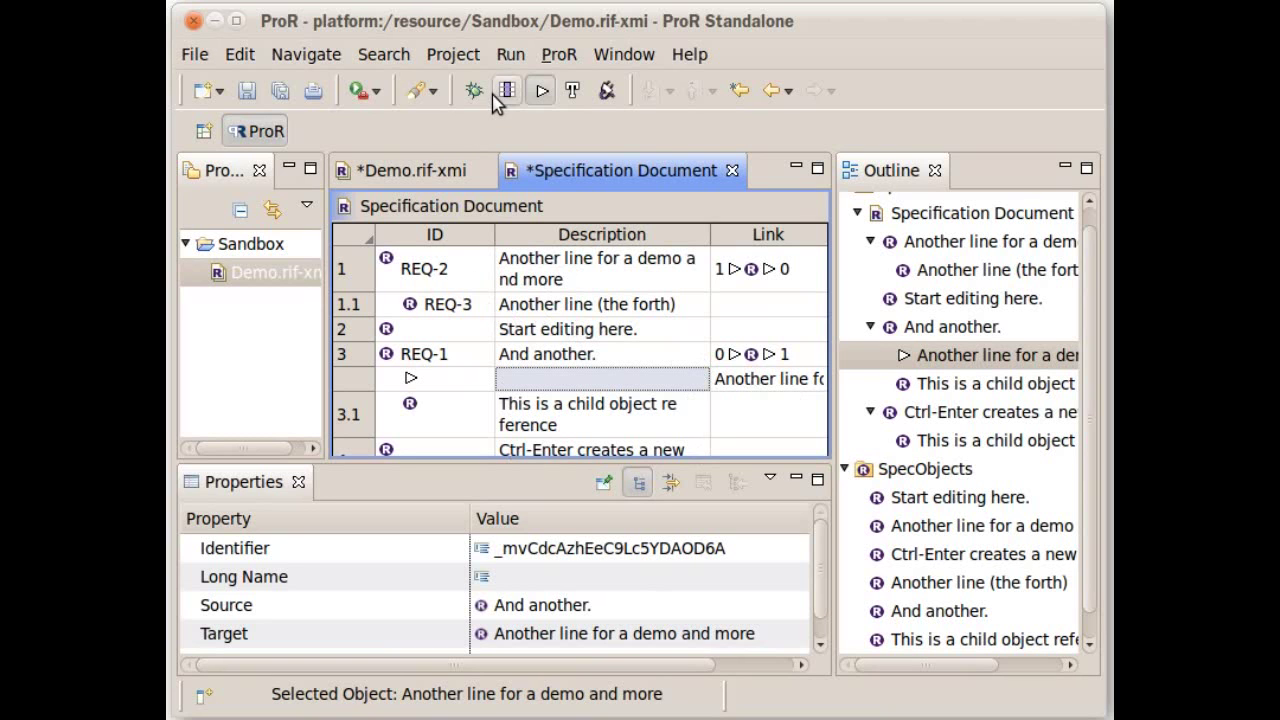
pyautogui.click(405, 172)
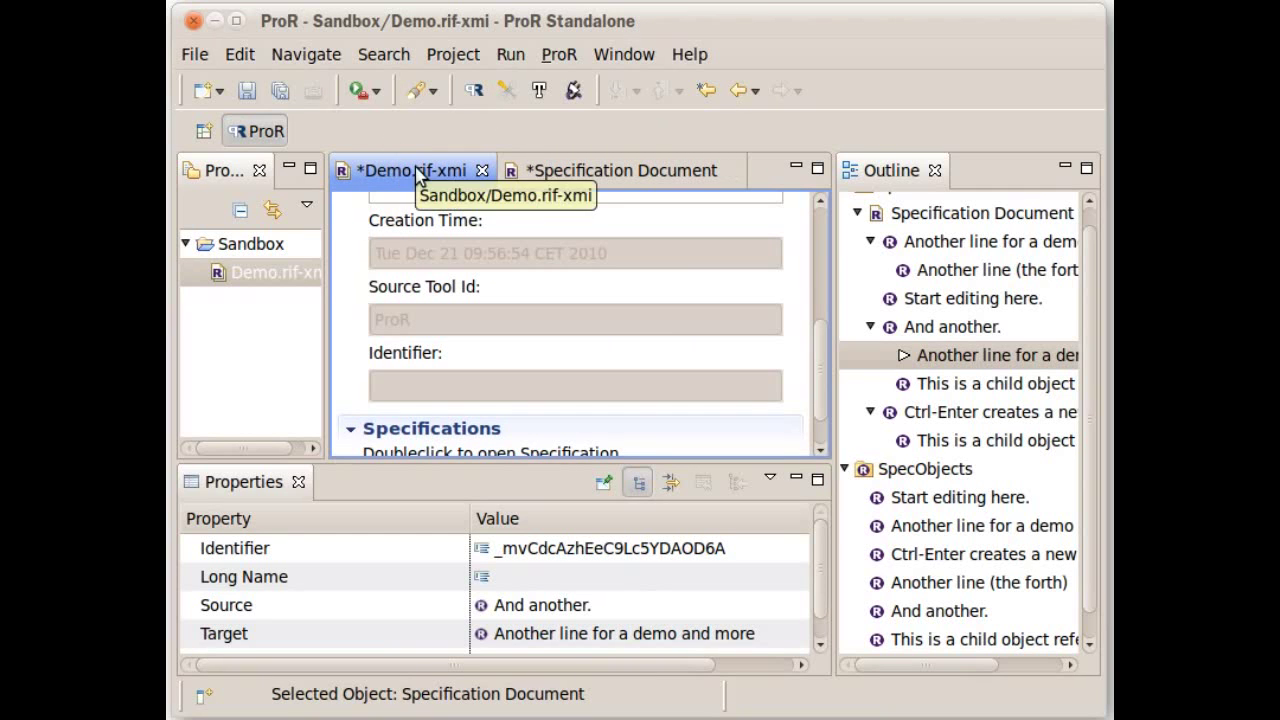
# - Set the general configuration's Default Label to ID, placed above Description
pyautogui.click(509, 92)
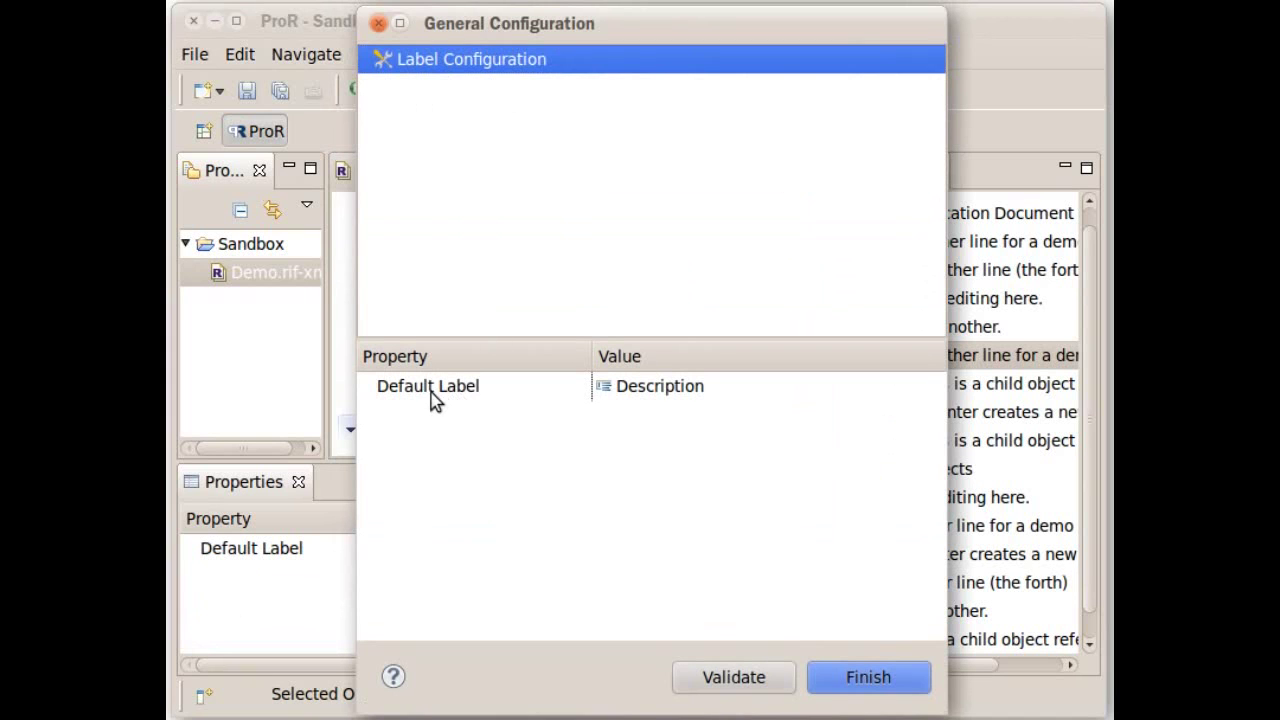
pyautogui.click(679, 394)
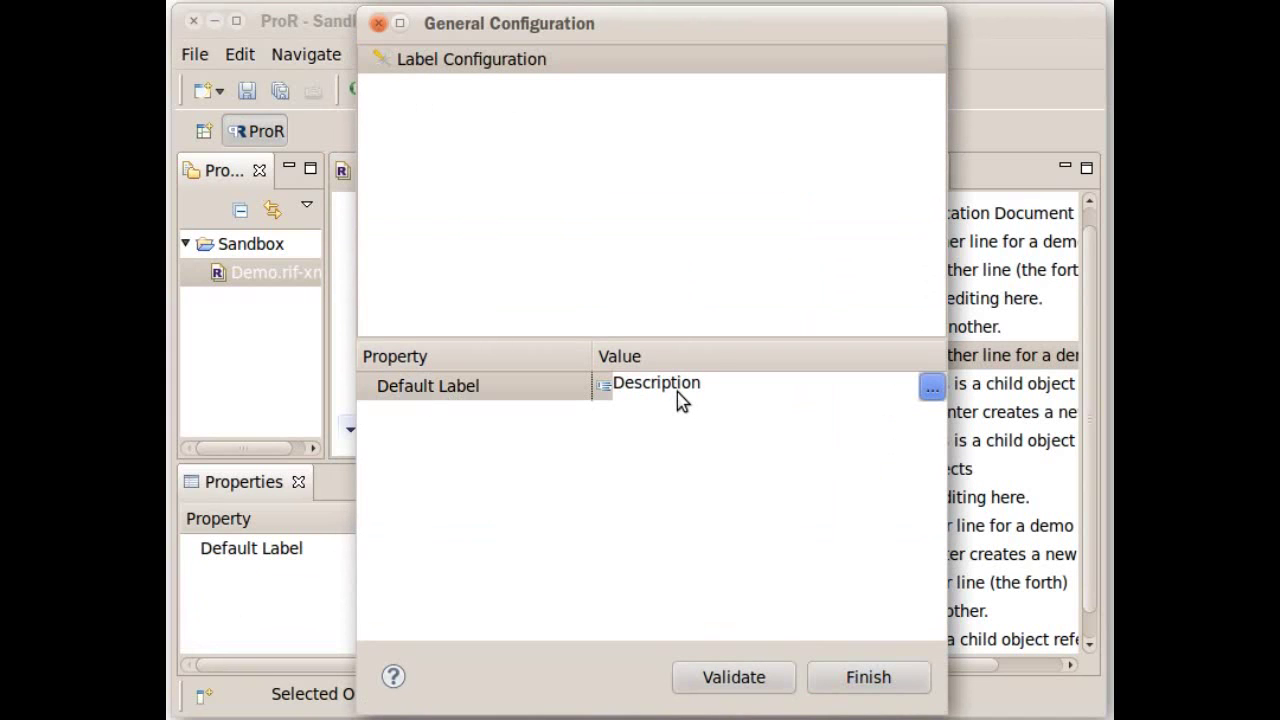
pyautogui.click(930, 387)
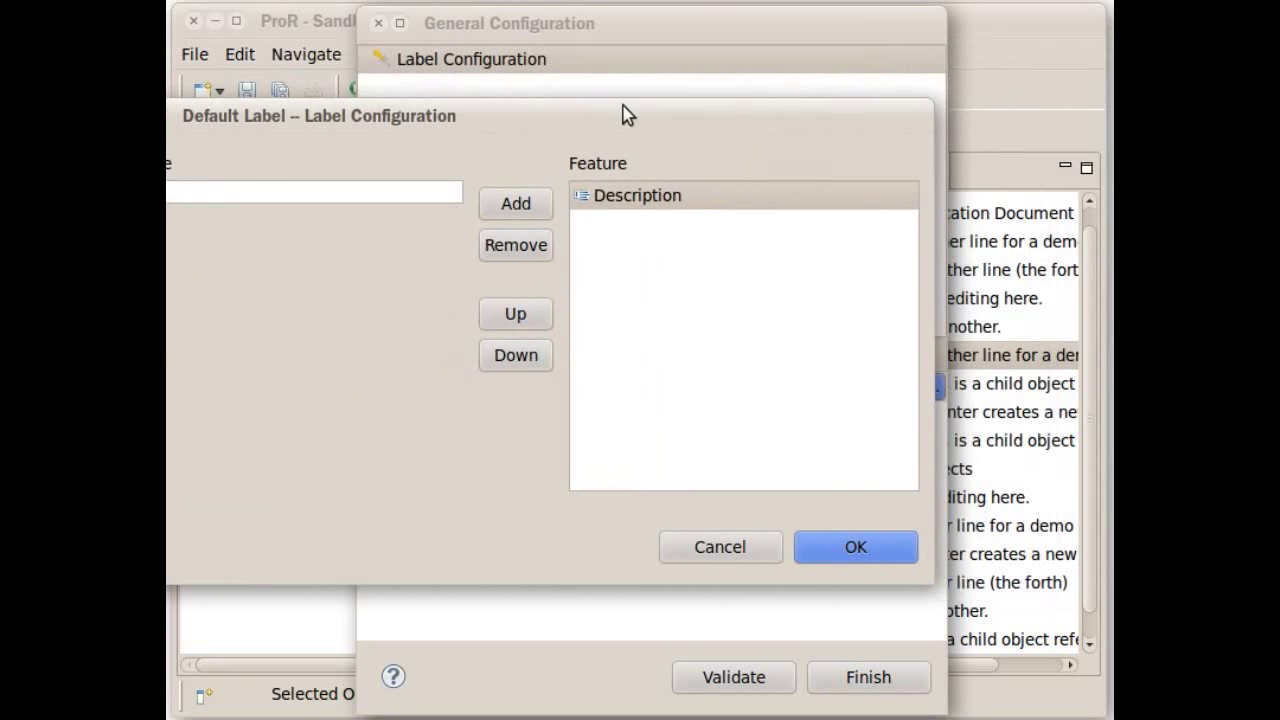
pyautogui.moveTo(624, 105); pyautogui.dragTo(733, 115)
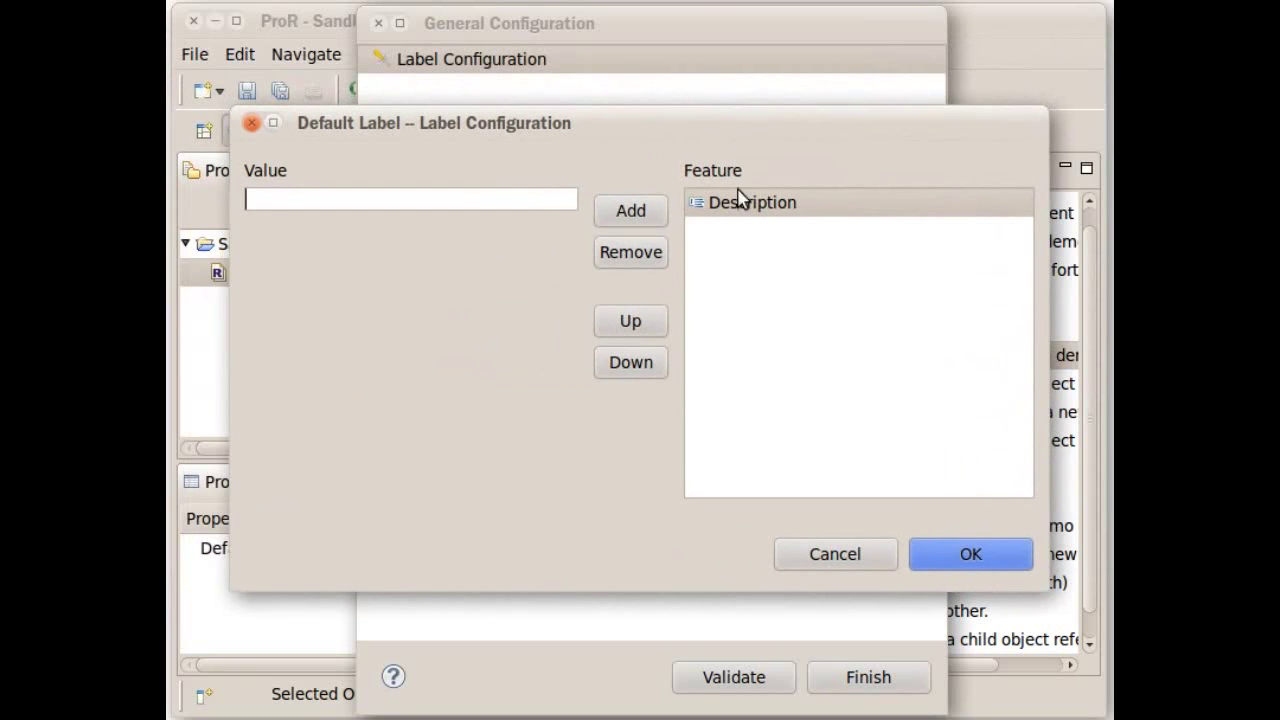
pyautogui.write('ID')
pyautogui.click(633, 214)
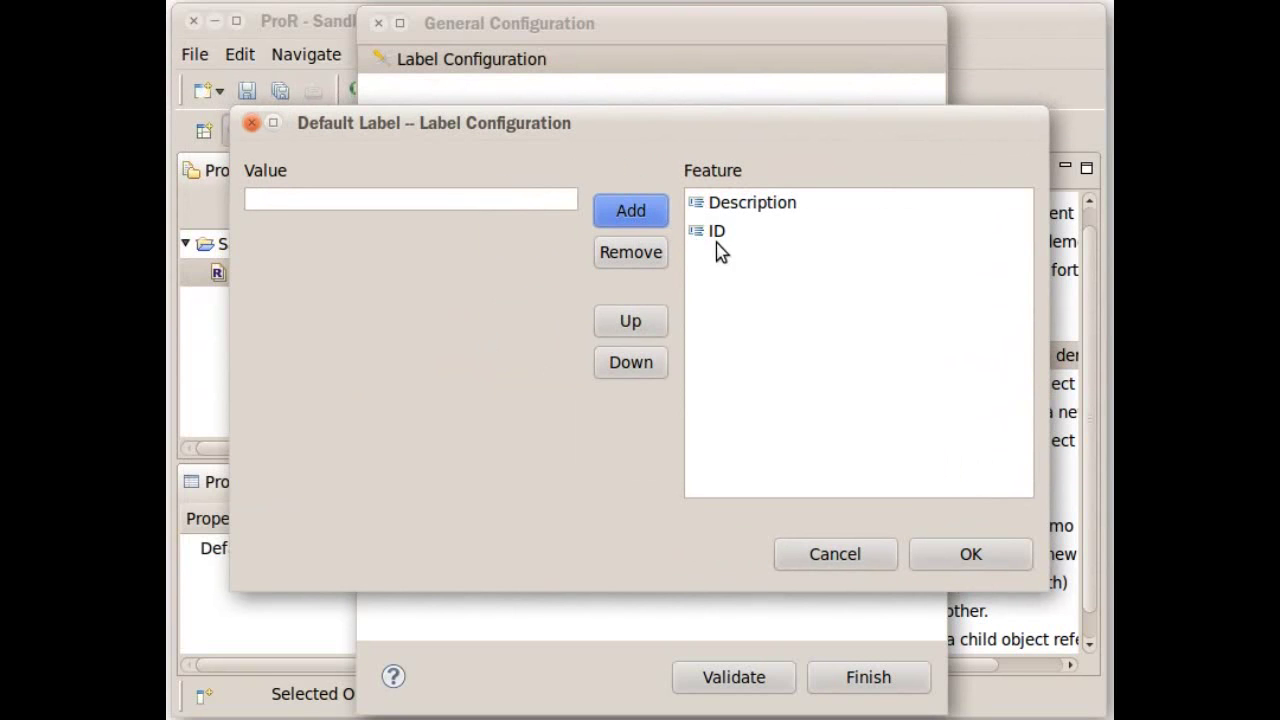
pyautogui.click(709, 232)
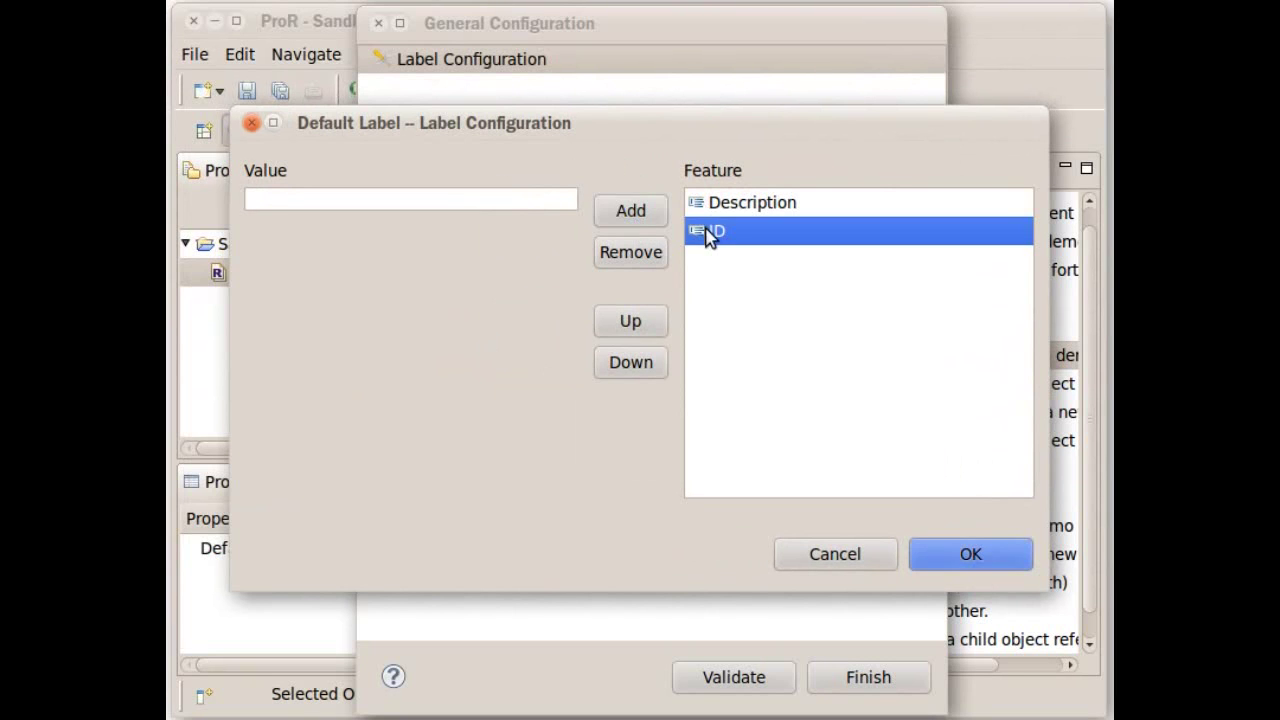
pyautogui.click(634, 322)
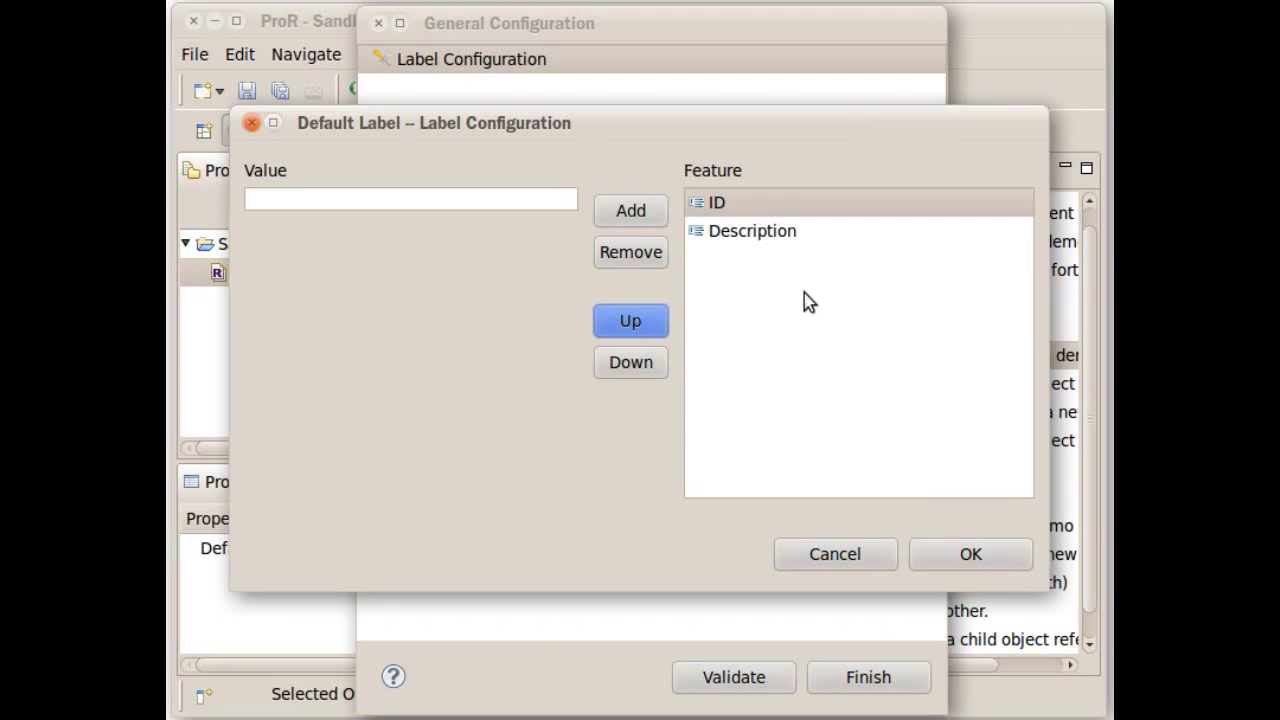
pyautogui.click(748, 206)
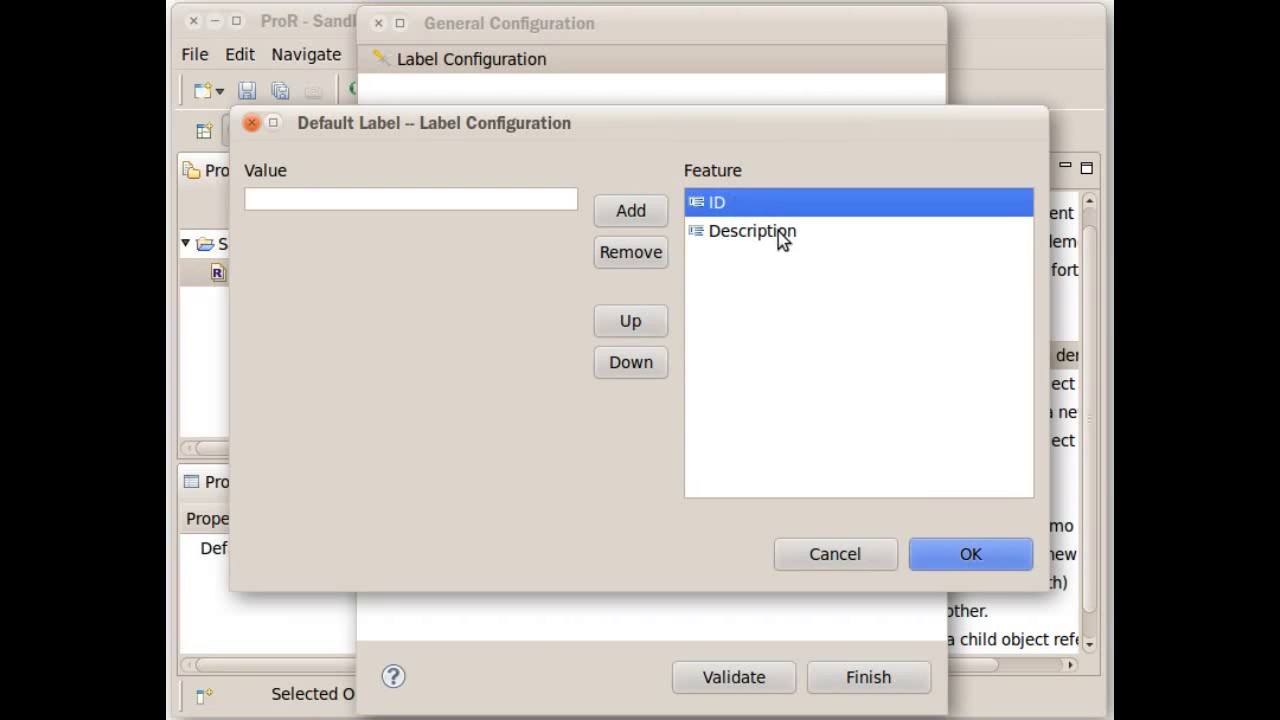
pyautogui.click(1003, 562)
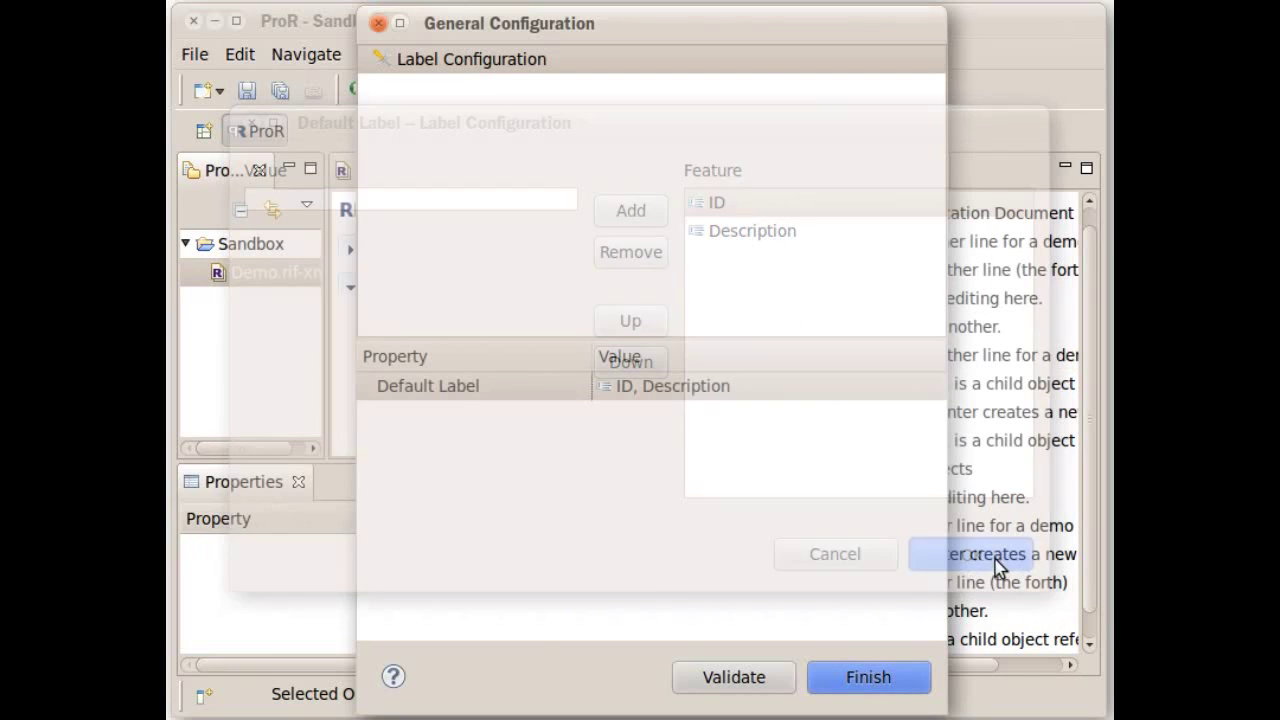
# - Apply the configuration and go back to the Specification Document, where the link target reads REQ-2
pyautogui.click(891, 677)
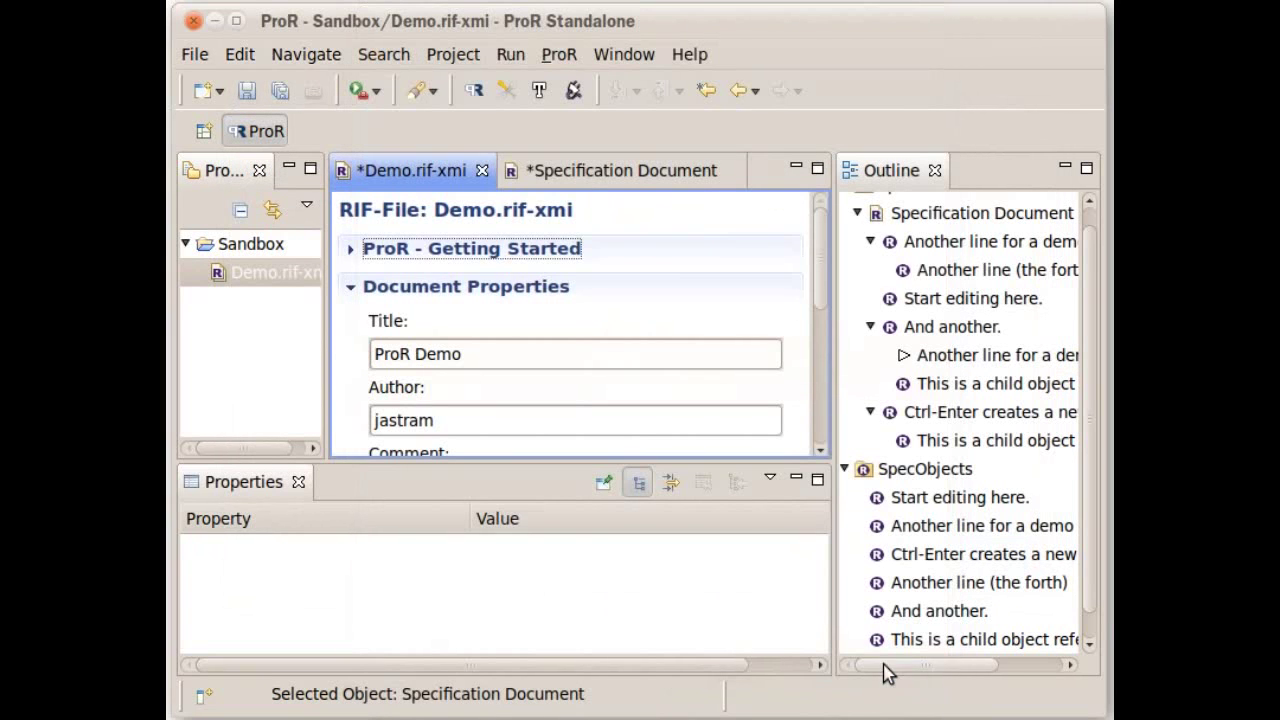
pyautogui.click(588, 177)
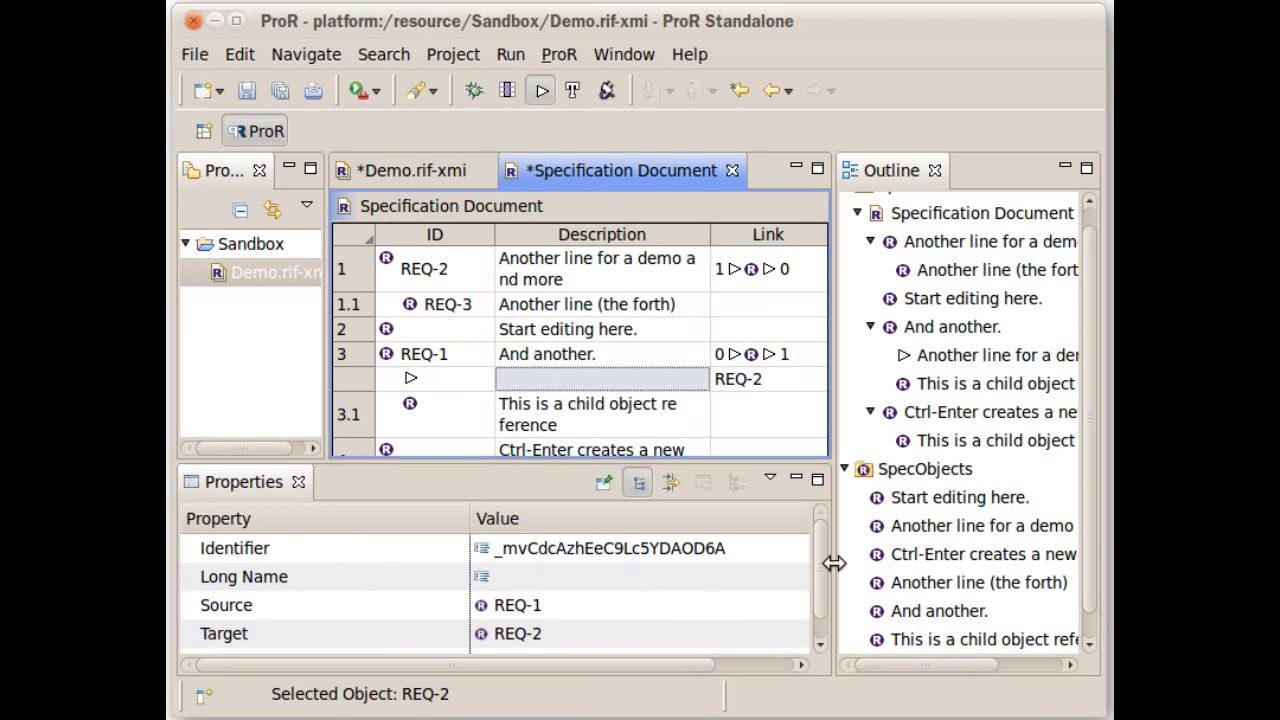
# - Set the REQ-1 to REQ-2 relation's type to Requirement Type in Properties
pyautogui.scroll(-1, 823, 598)
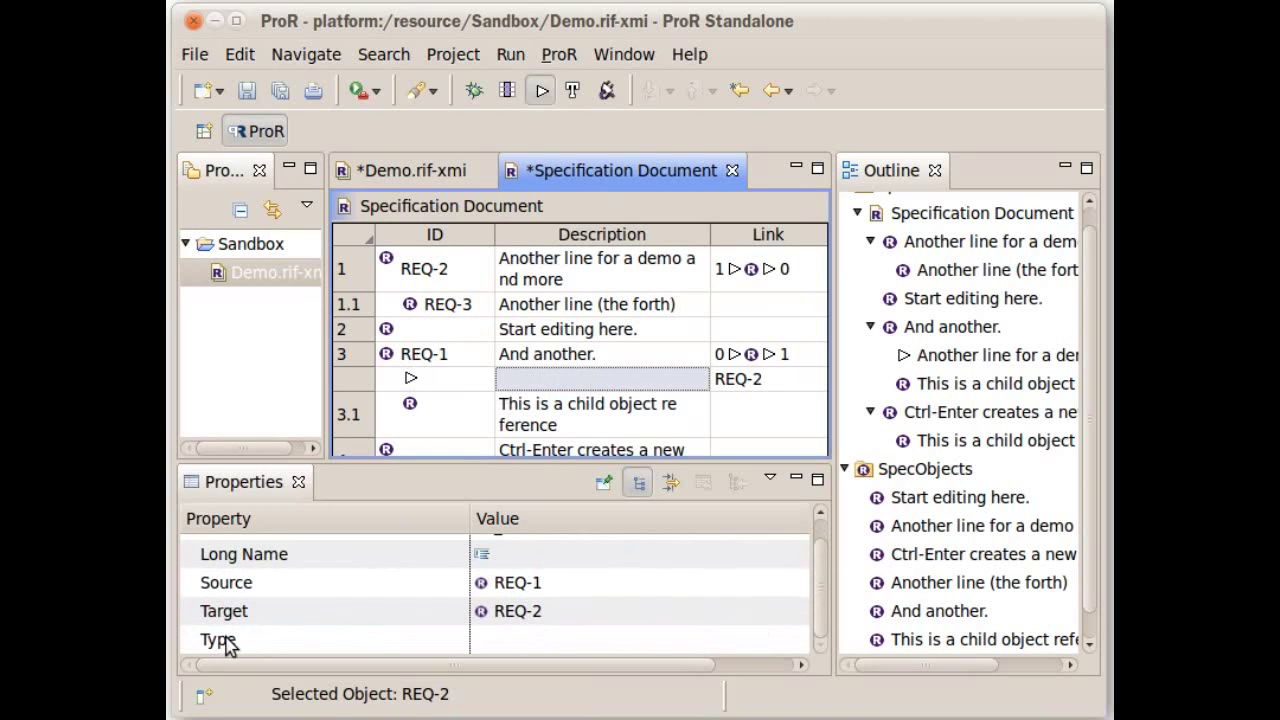
pyautogui.click(505, 642)
pyautogui.click(794, 643)
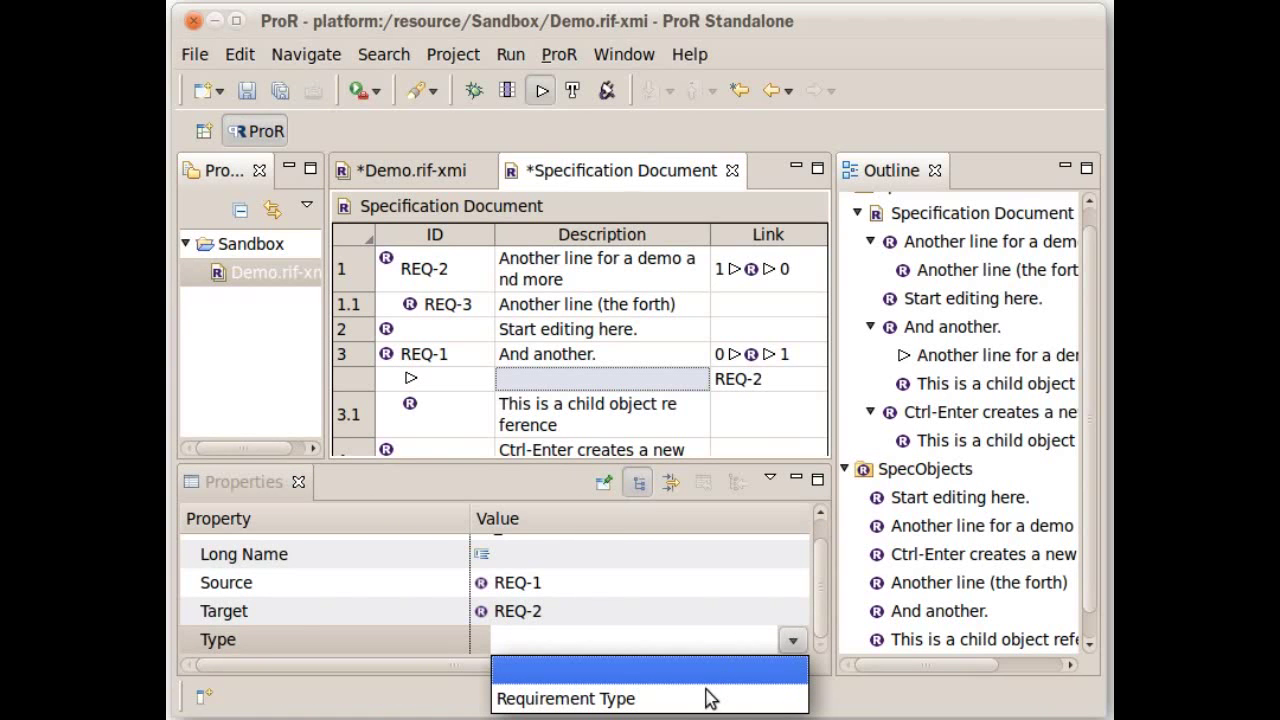
pyautogui.click(610, 702)
pyautogui.click(420, 640)
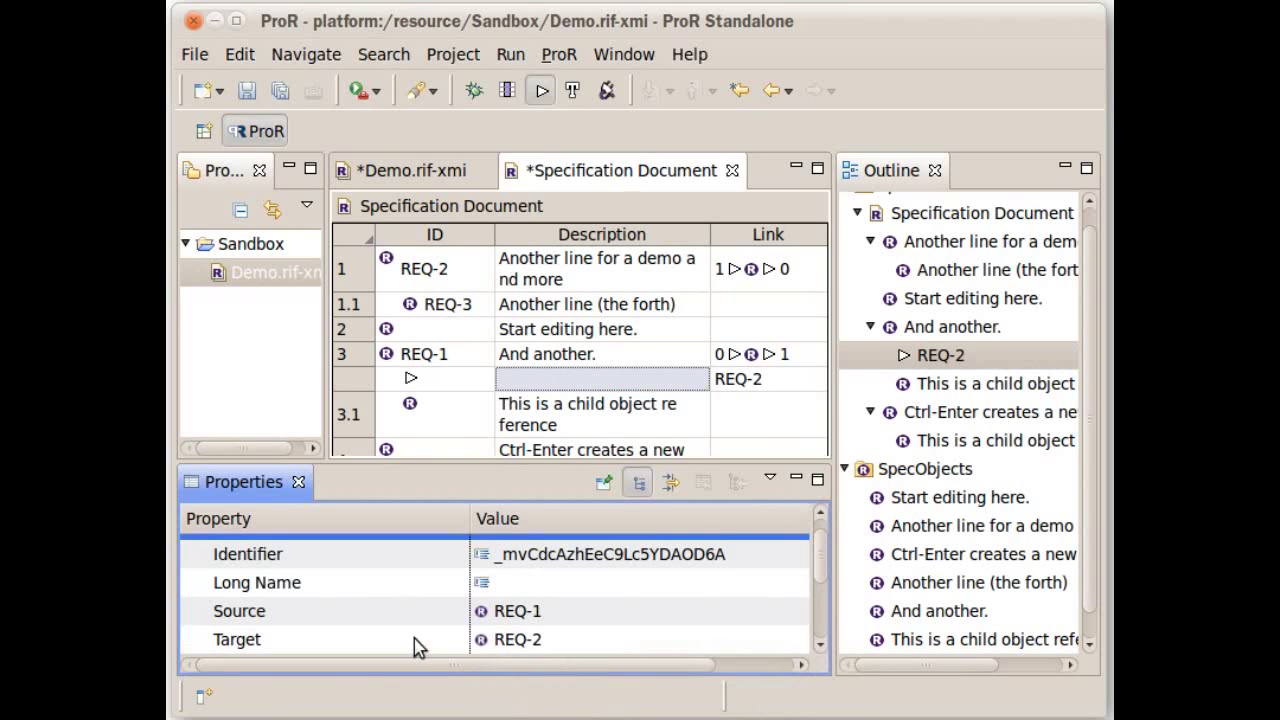
# - Give the link row ID LINK-1 and description 'Description of Link'
pyautogui.scroll(-3, 390, 586)
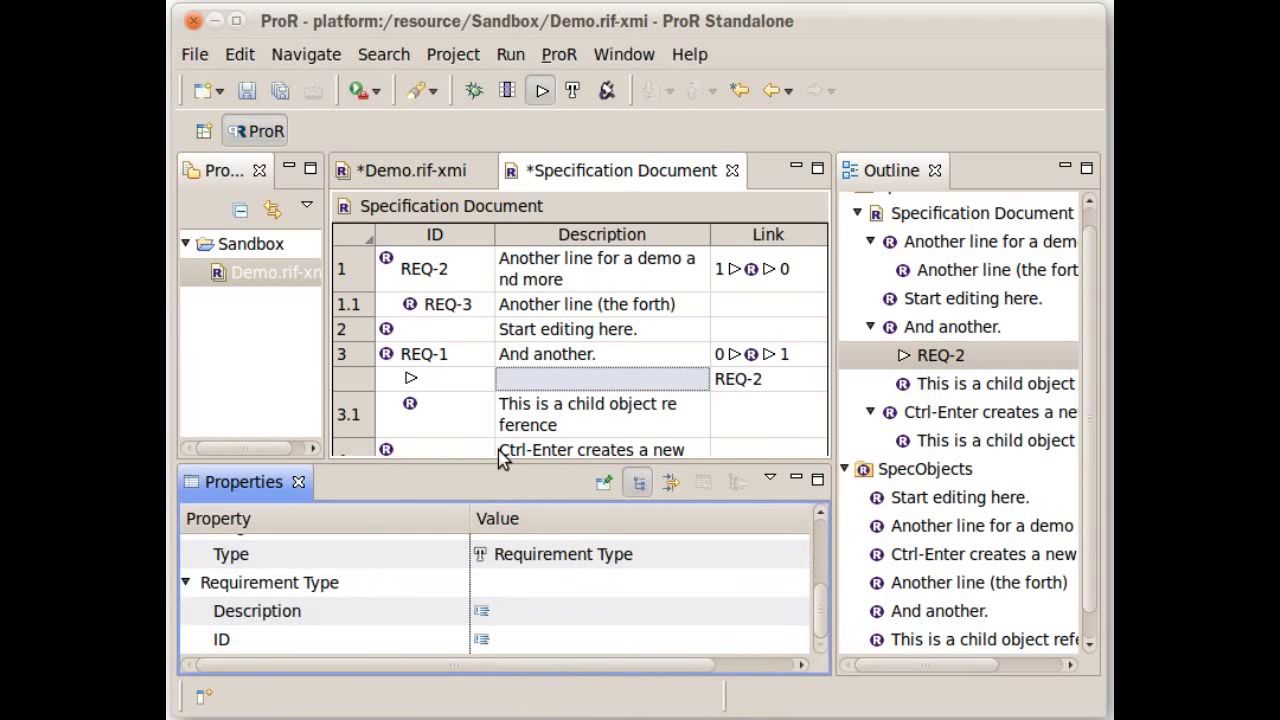
pyautogui.doubleClick(452, 386)
pyautogui.write('LINK-1')
pyautogui.press('Return')
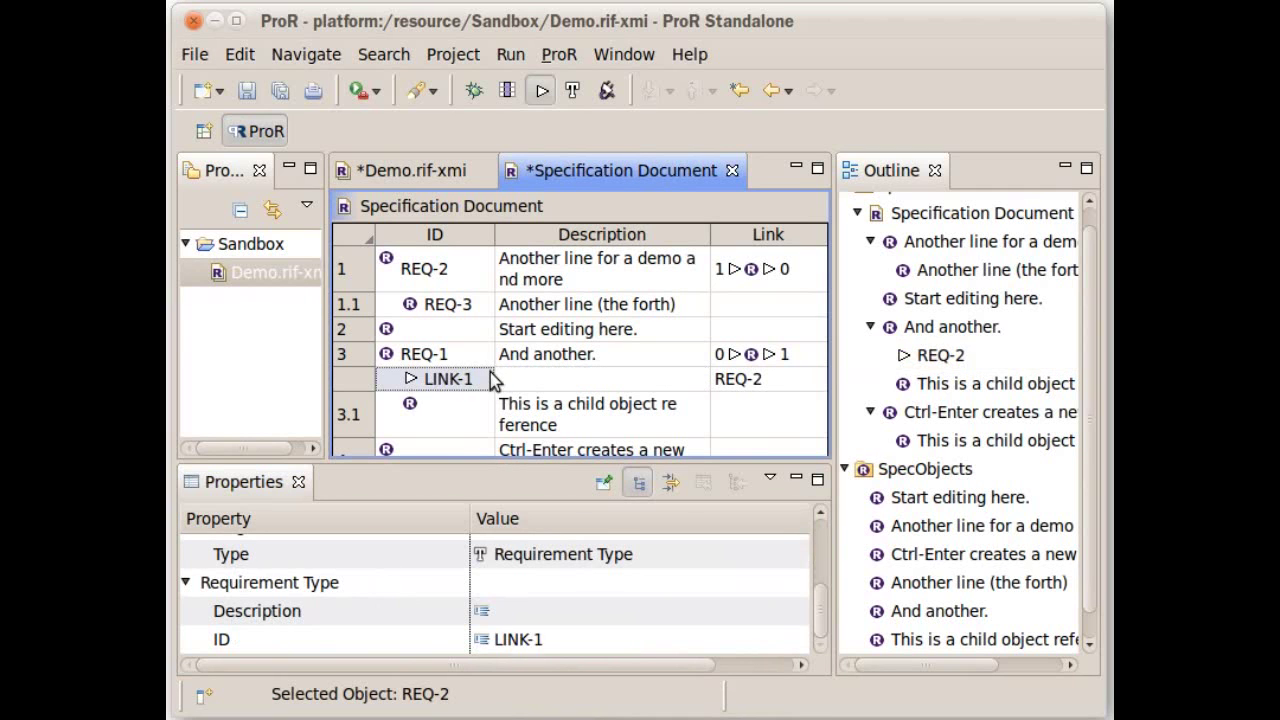
pyautogui.doubleClick(550, 386)
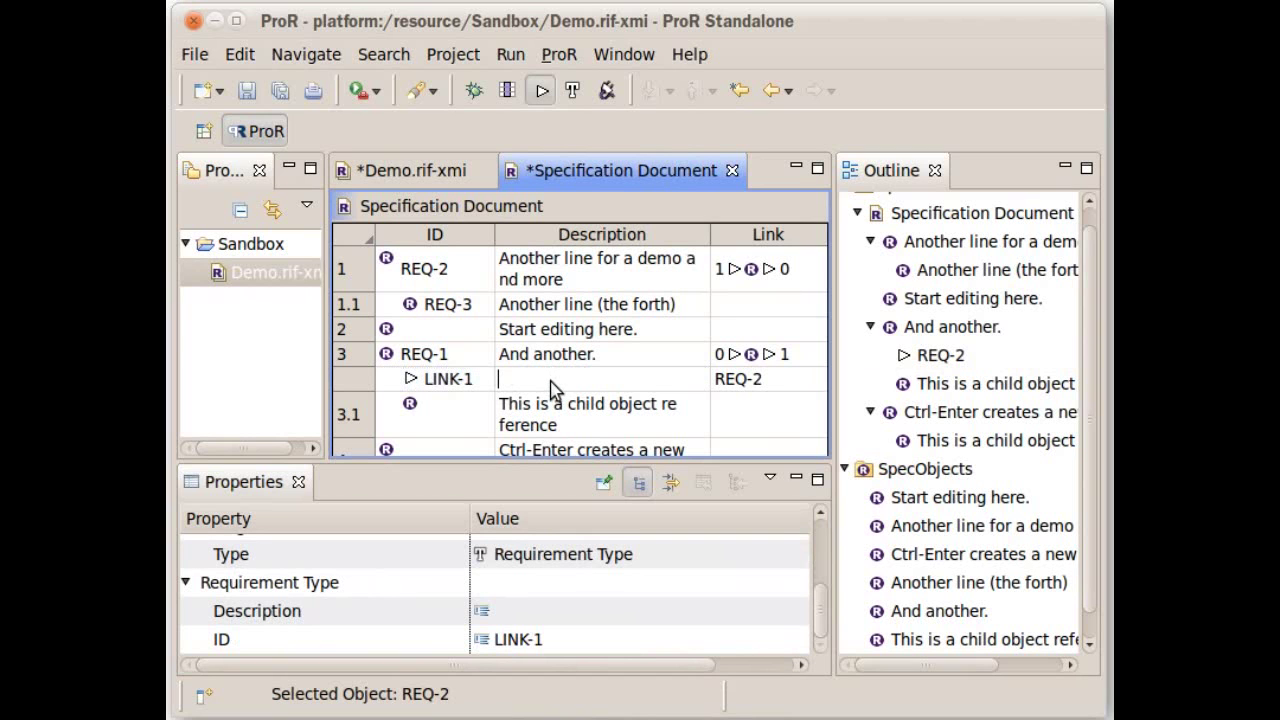
pyautogui.write('Description of Link')
pyautogui.press('Return')
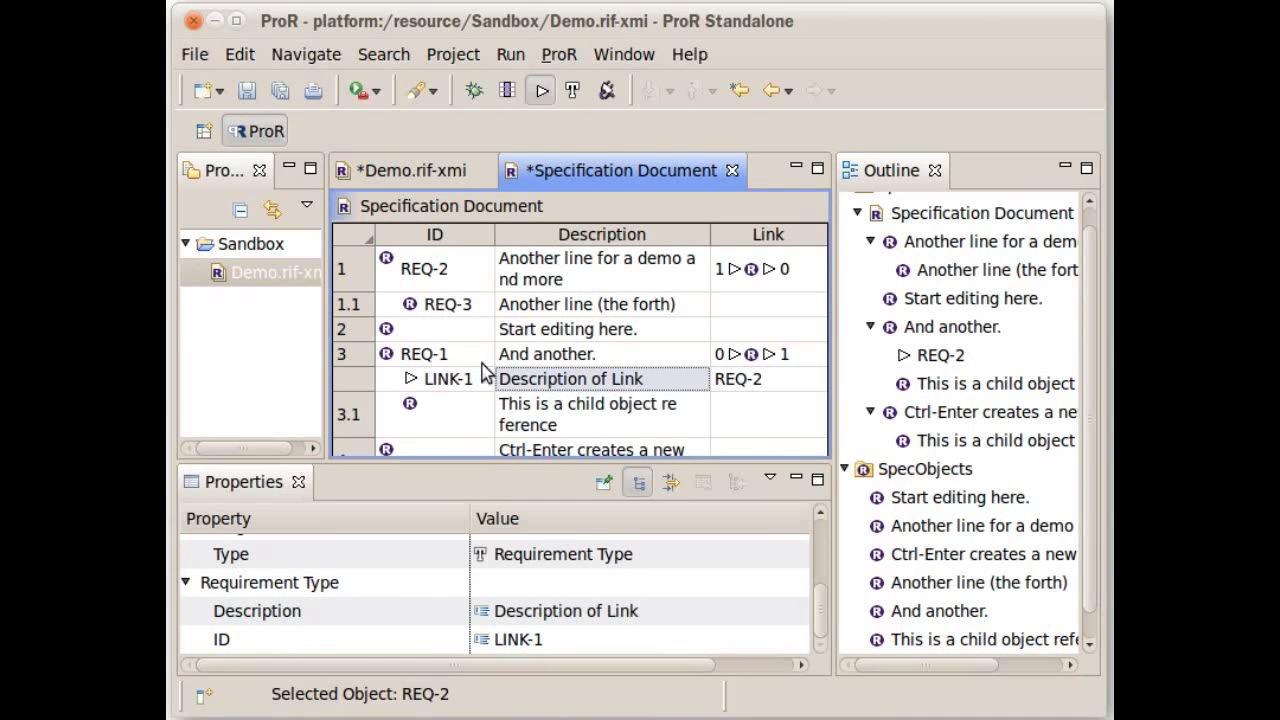